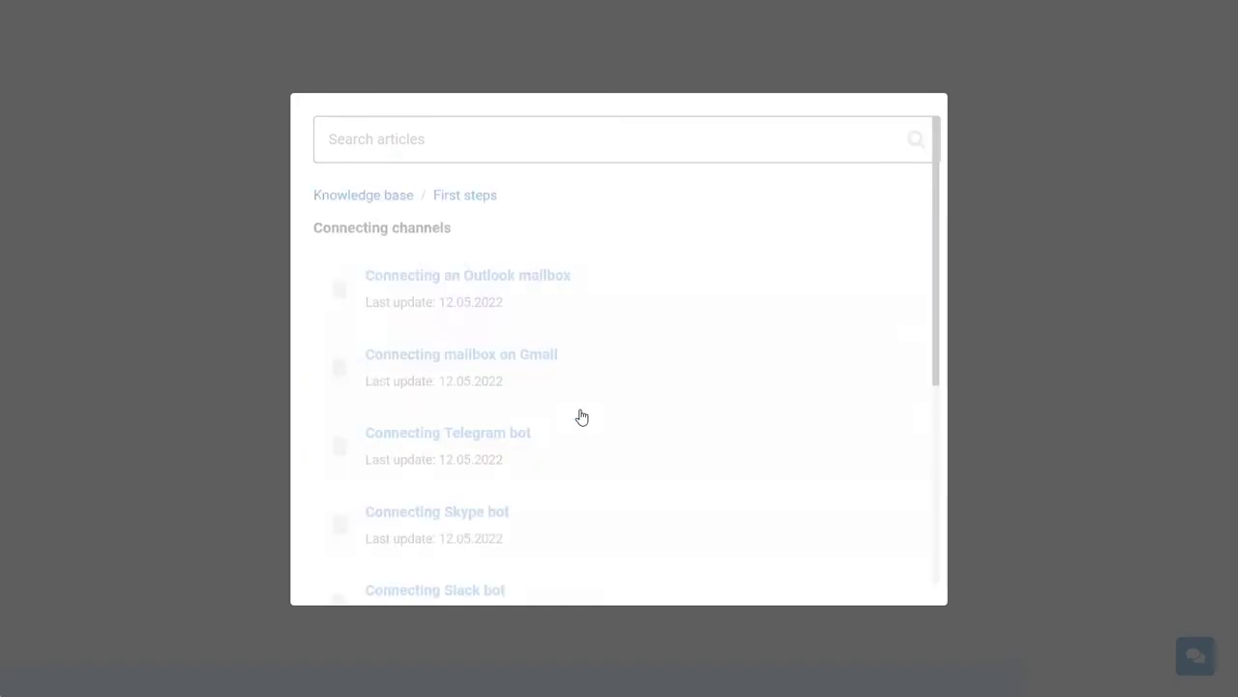
Open the knowledge base article "Connecting an Outlook mailbox" and read through it.
left_click(497, 274)
scroll(498, 276, "down", 10)
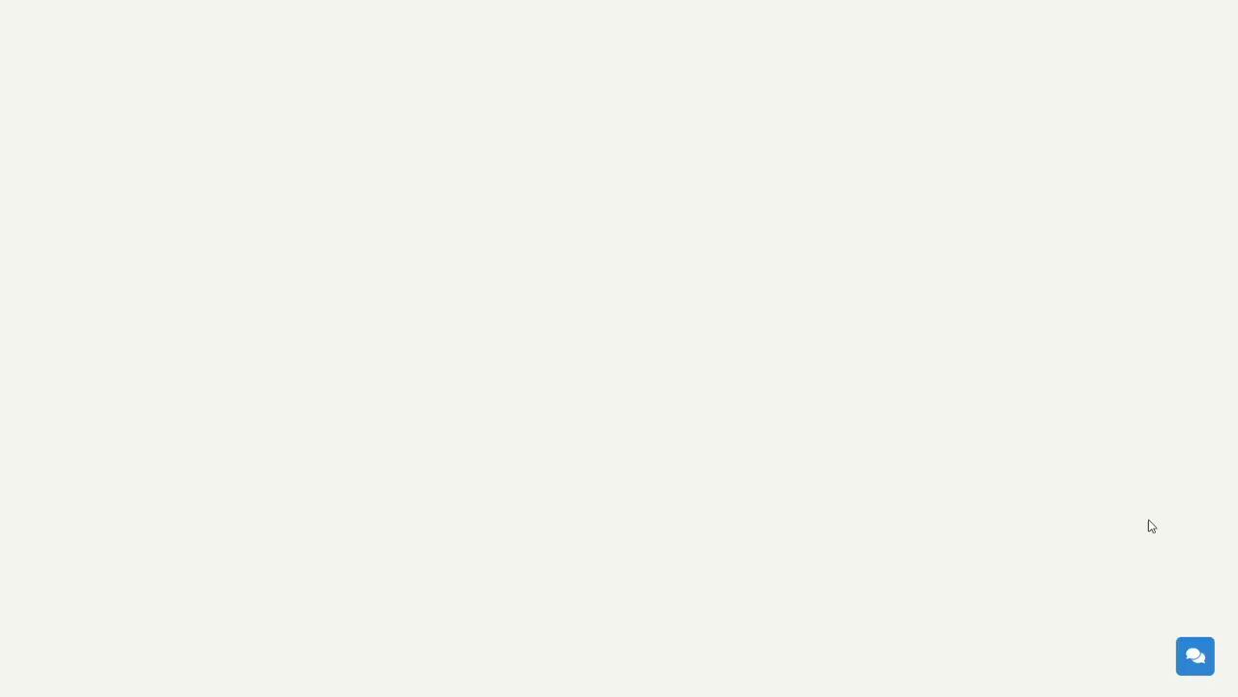
Open the ideas list from the widget and vote for the idea "Required fields for different groups".
left_click(1196, 658)
left_click(1197, 565)
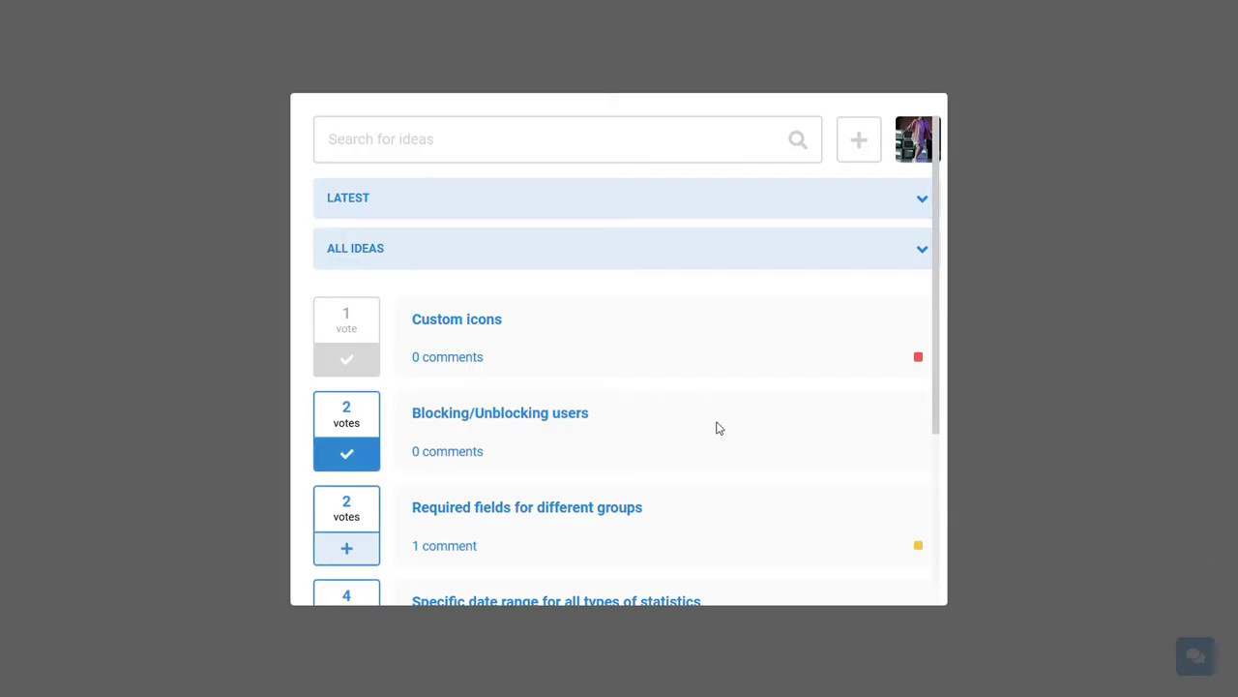
left_click(346, 547)
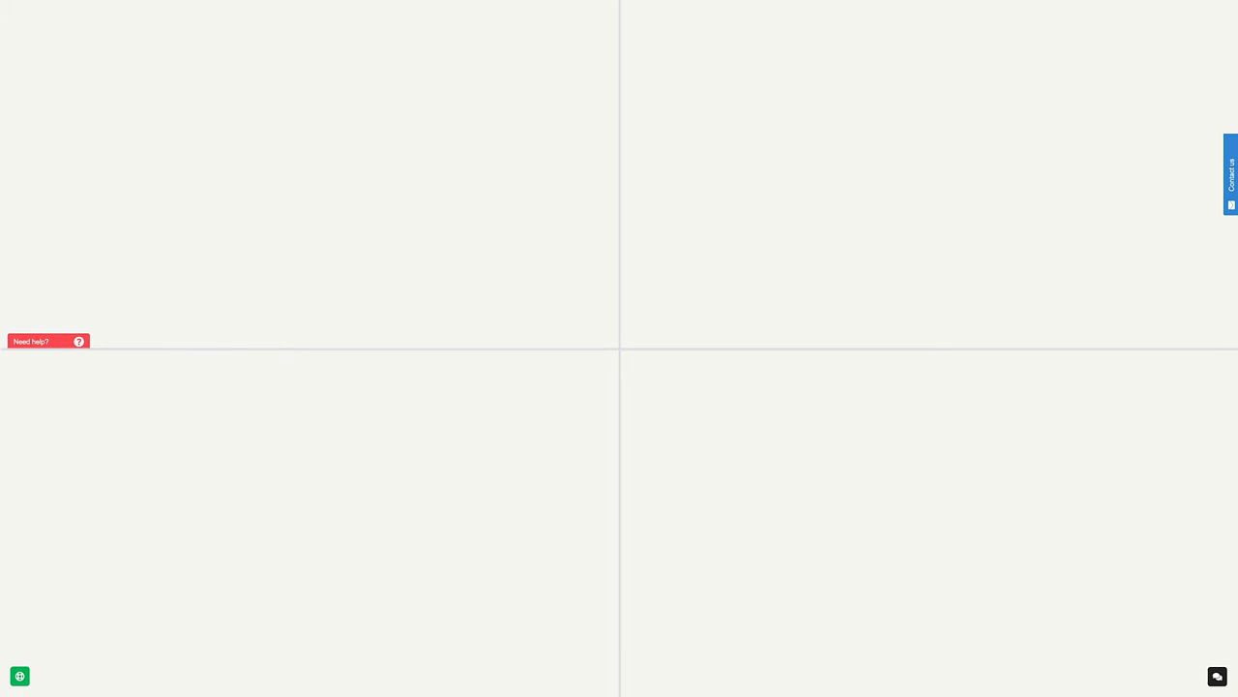
Open the "Contact us" widget, and open the tooltip display options in the widget settings.
left_click(1232, 204)
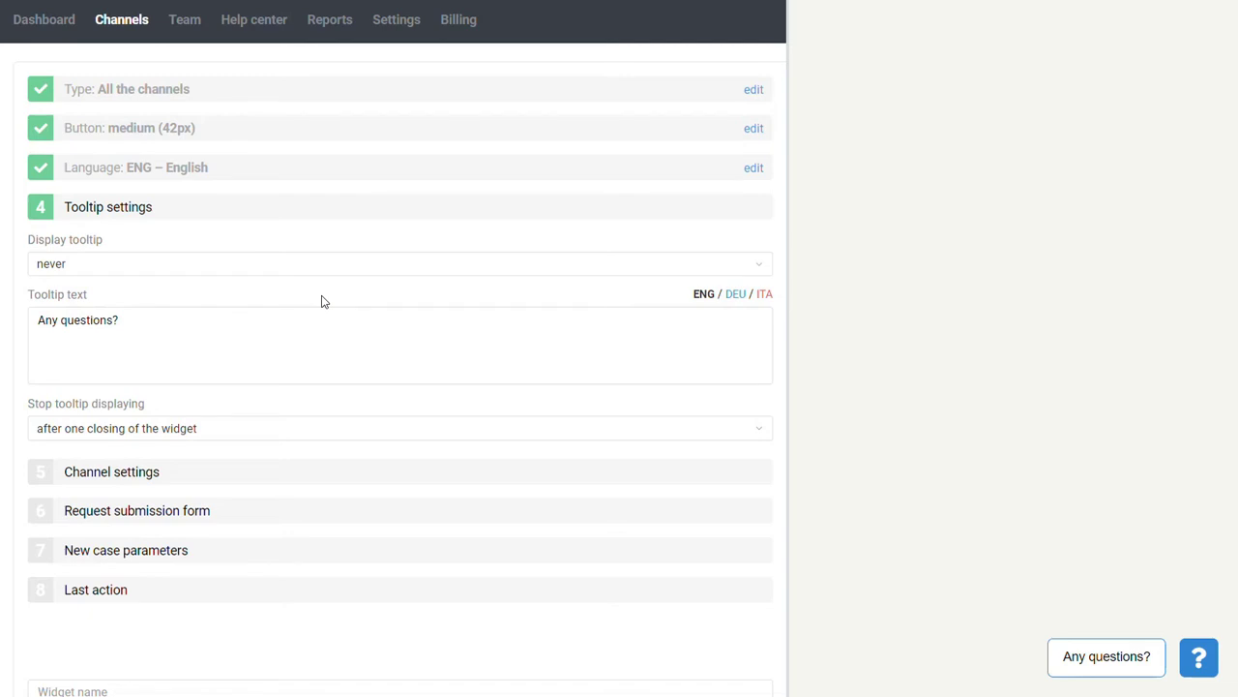
left_click(321, 271)
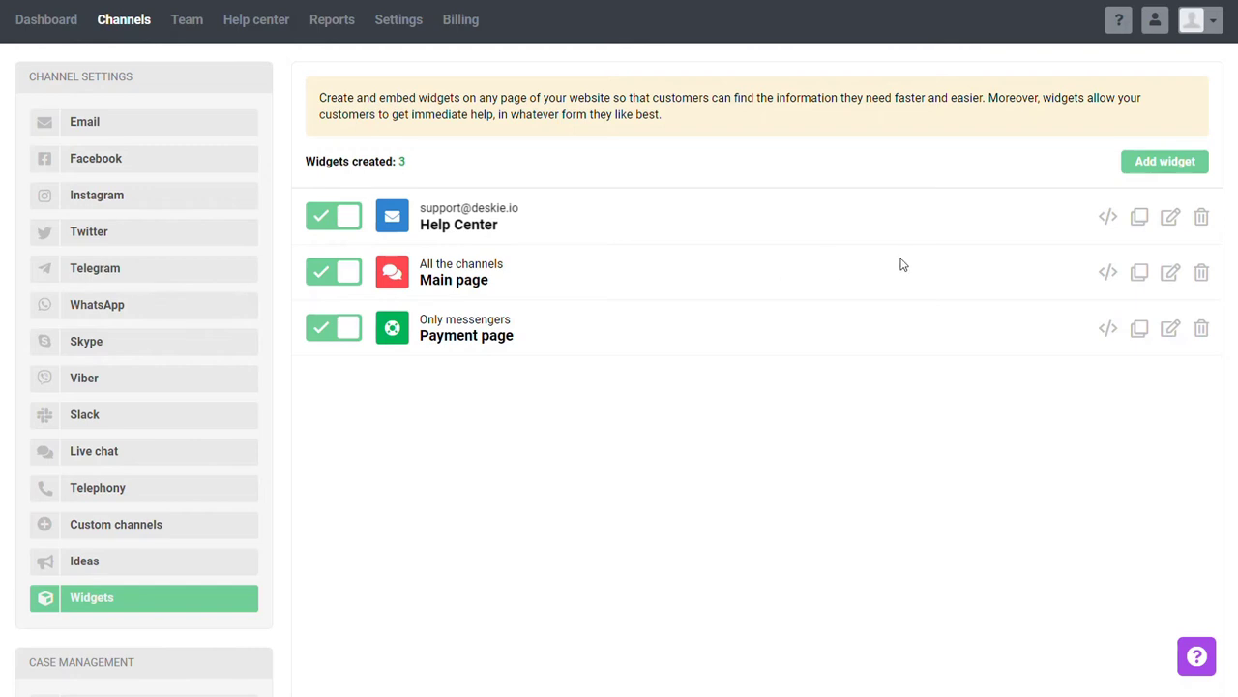
Add a new widget of the type "Only email".
left_click(1138, 164)
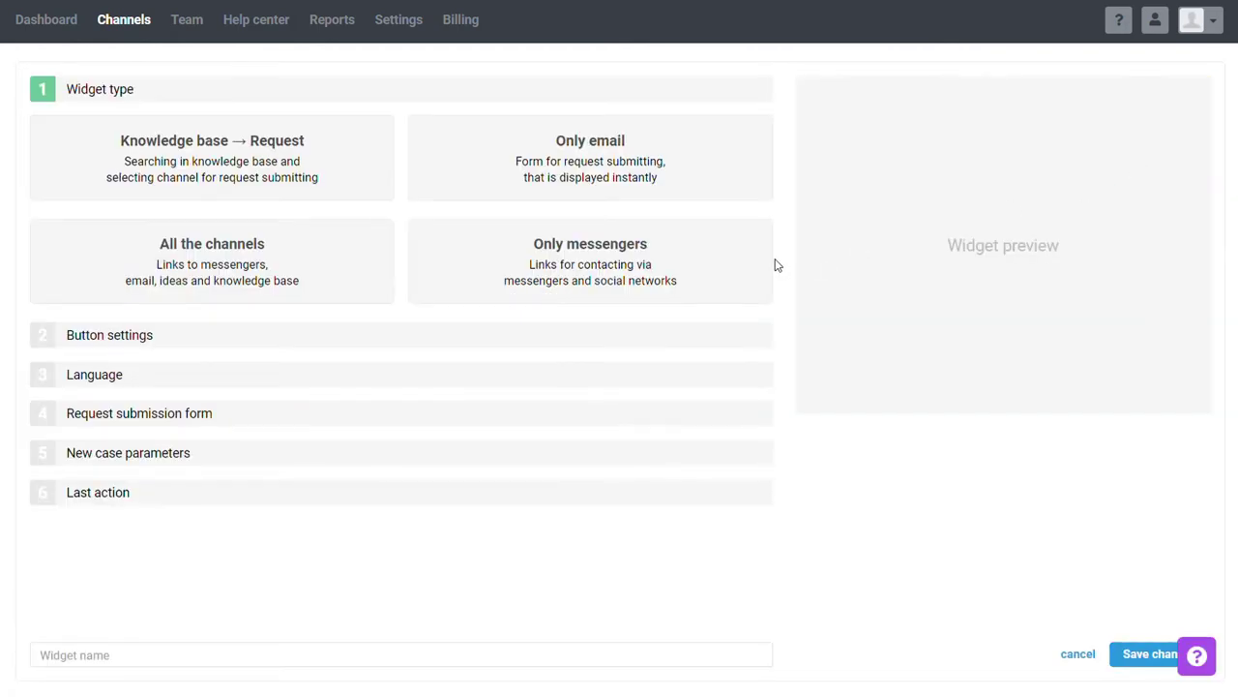
left_click(659, 174)
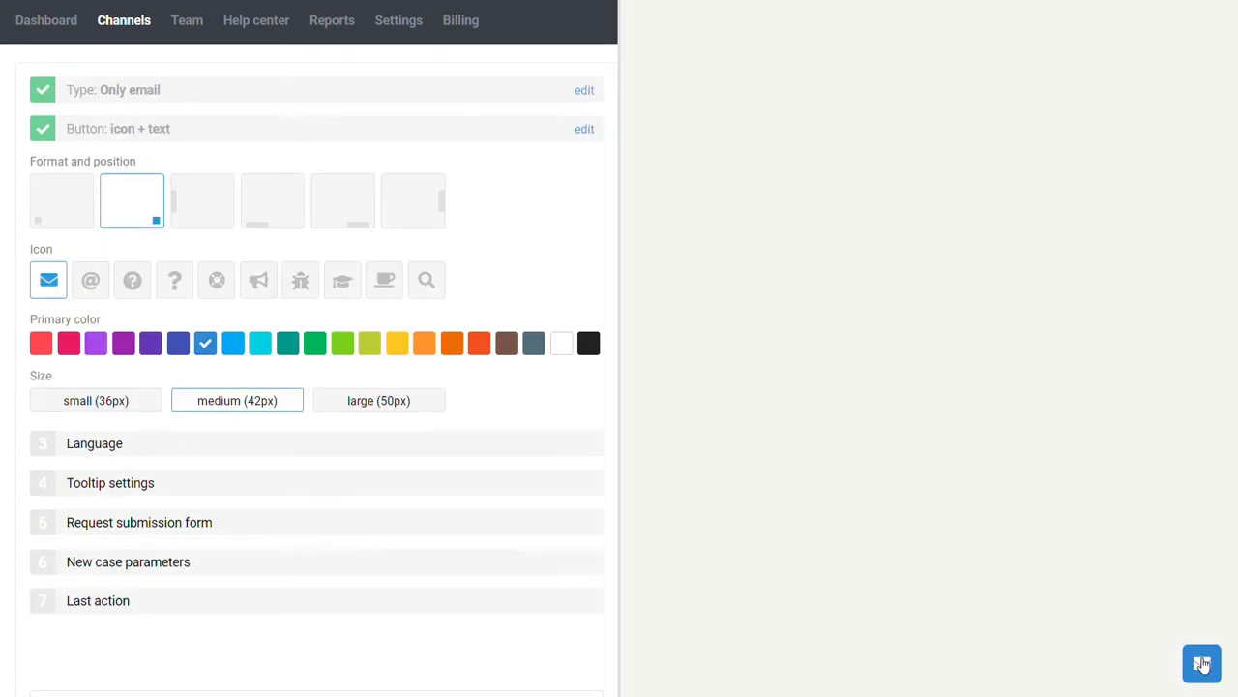
In the preview's request form, enter "widgets" as the subject, search the knowledge base and open the article "Setting up widgets".
left_click(824, 241)
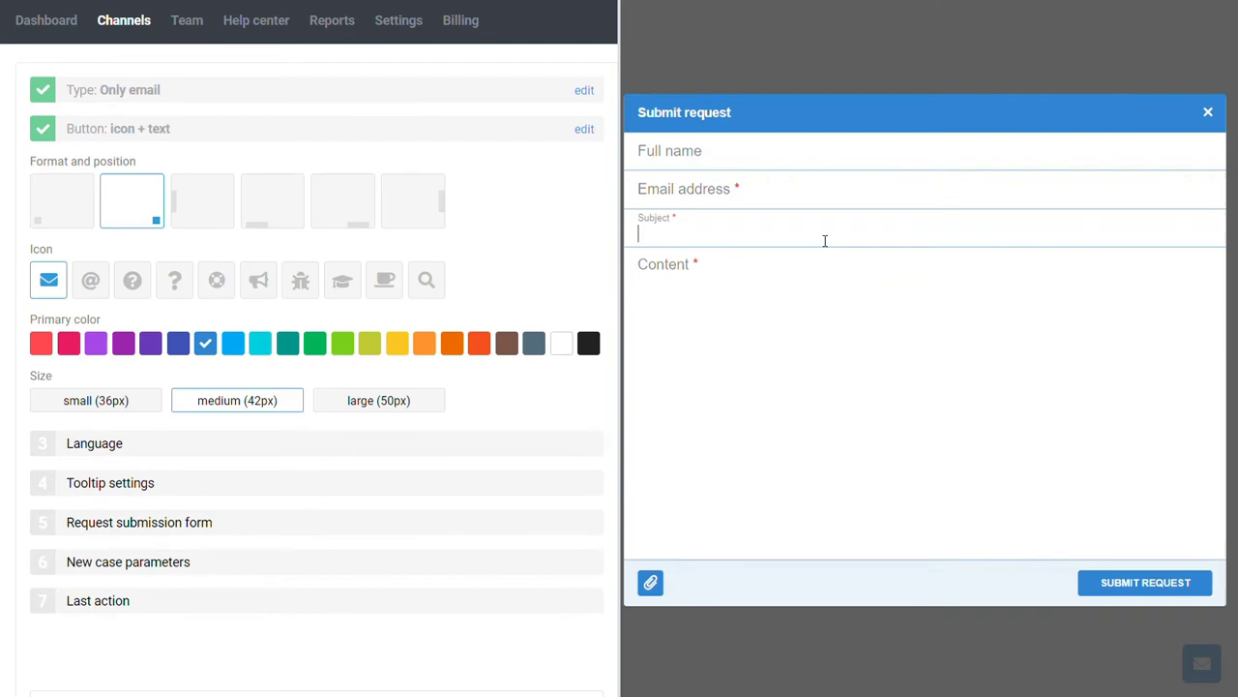
type("widgets")
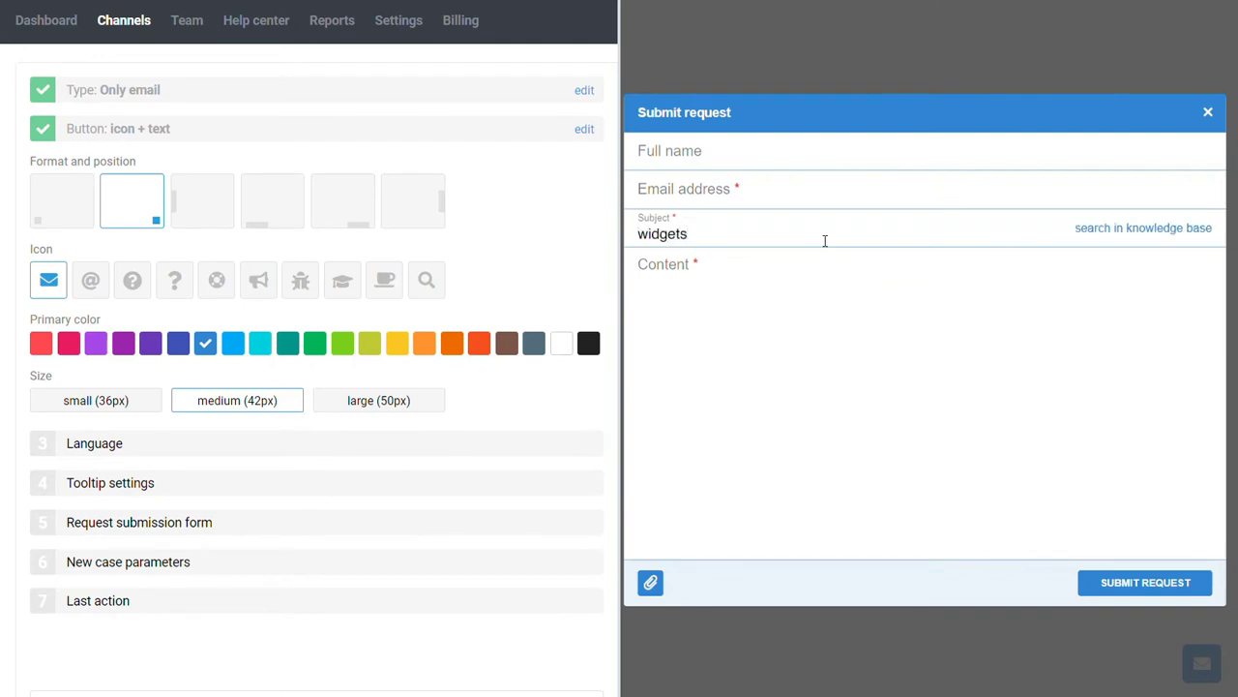
left_click(1088, 233)
left_click(740, 292)
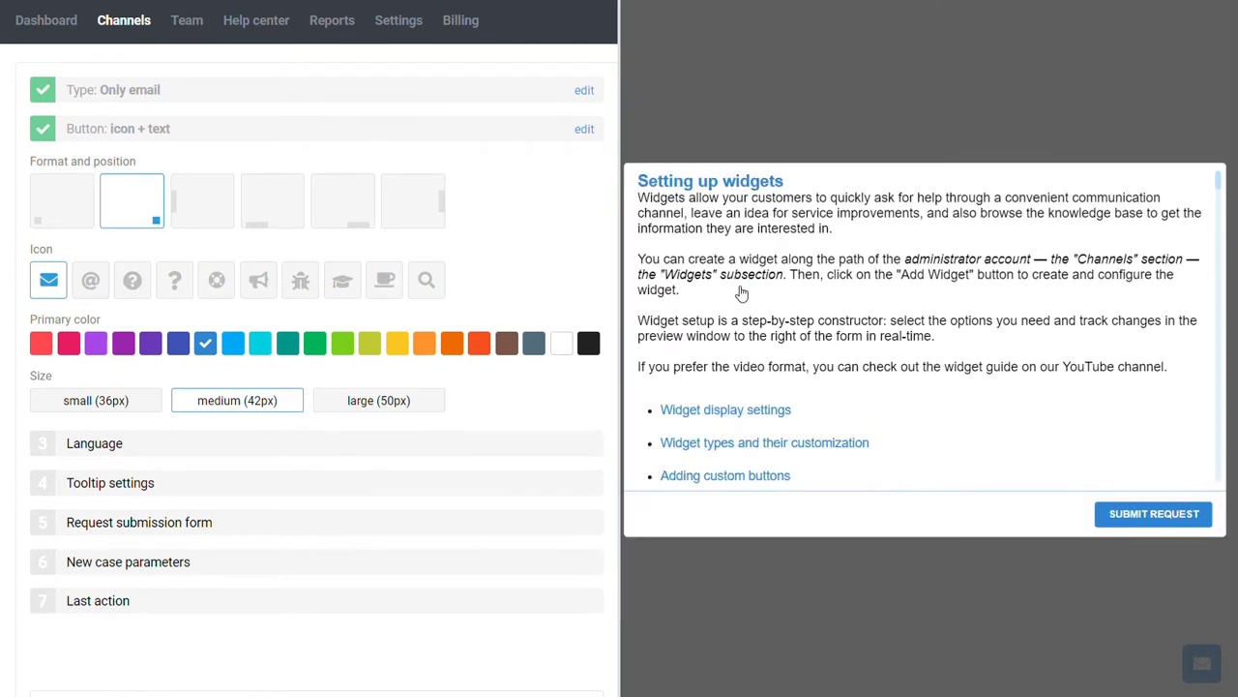
Skim the "Setting up widgets" article, return to the request form and close the form preview.
scroll(759, 356, "down", 6)
scroll(759, 362, "up", 6)
left_click(1122, 514)
left_click(1196, 235)
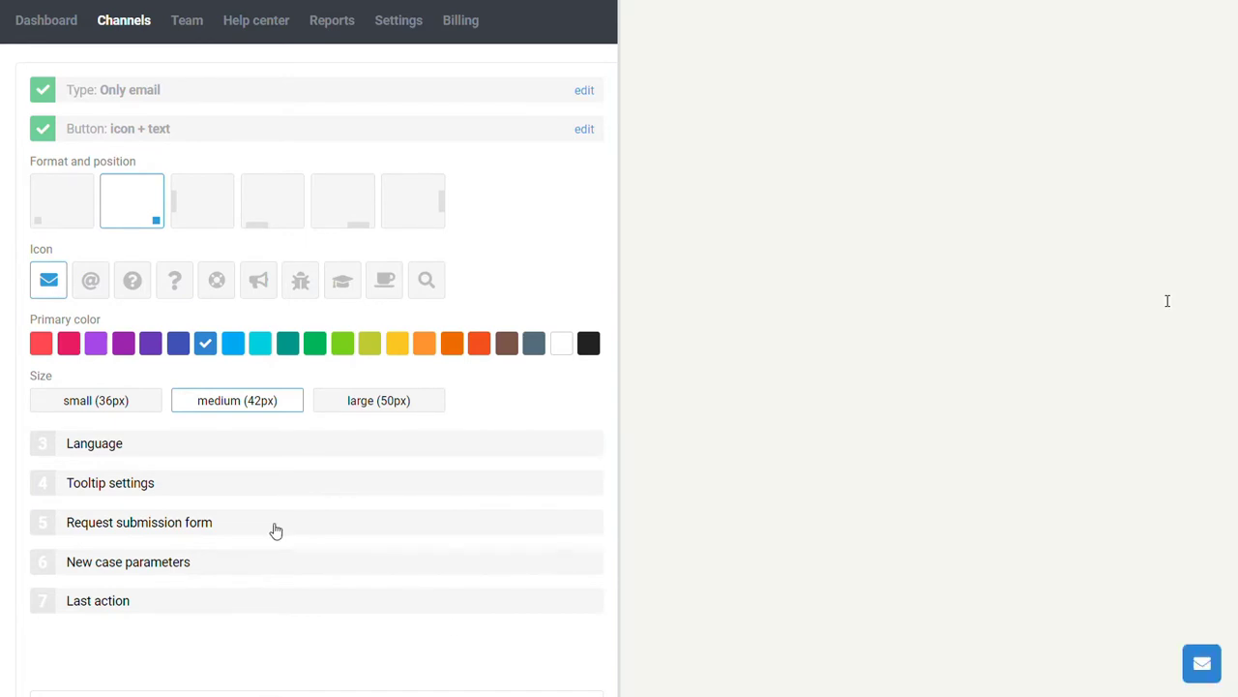
Keep English and no tooltip for the widget, and rename the Full name field in the request submission form to "Login".
left_click(196, 450)
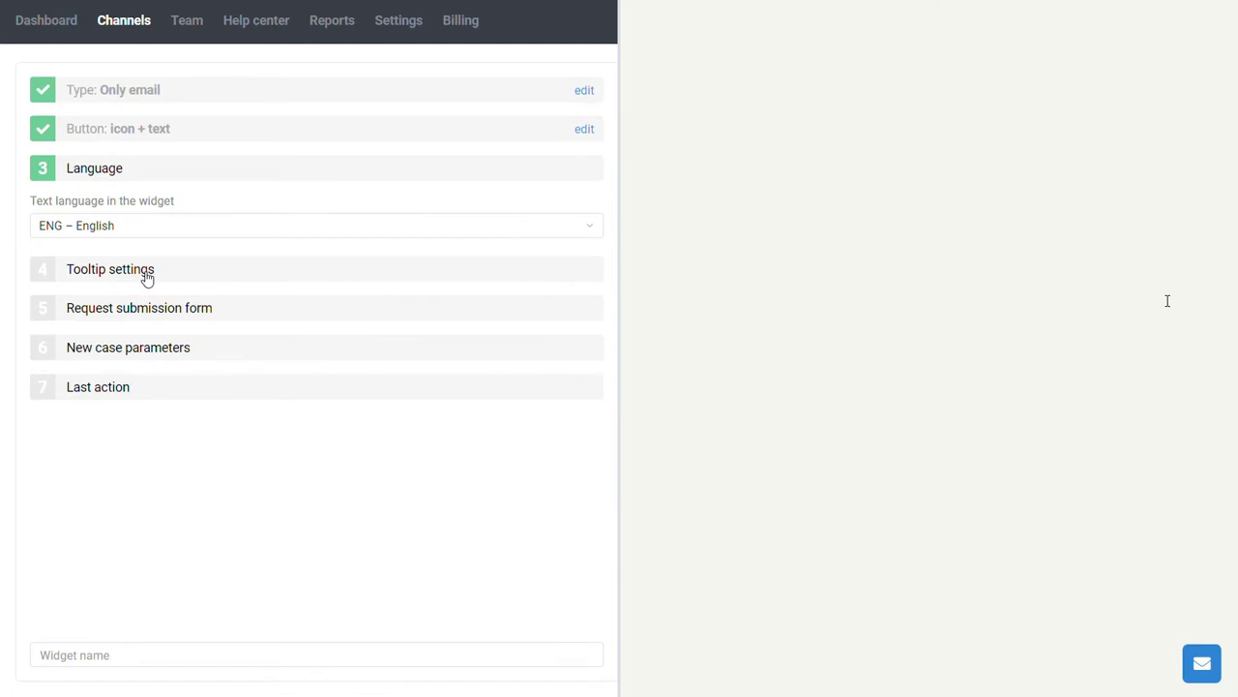
left_click(147, 275)
left_click(139, 473)
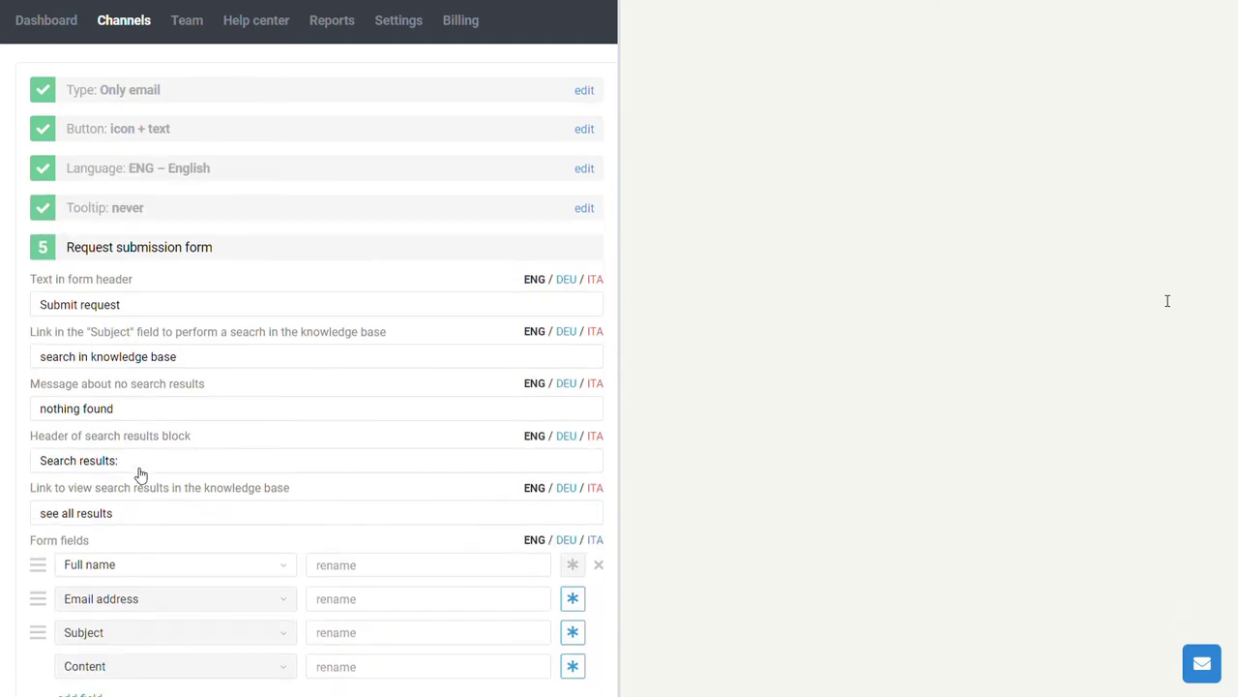
left_click(324, 432)
type("Login")
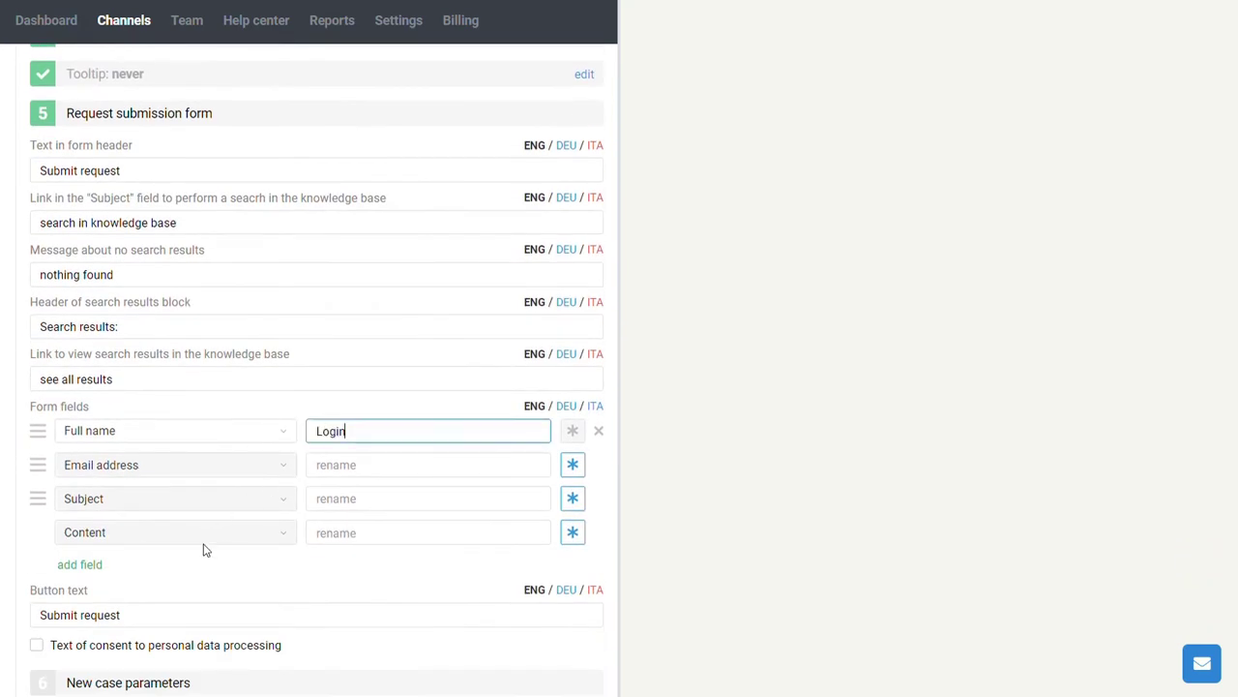
Add a "Contract number" field to the request submission form and open the form preview.
left_click(79, 564)
left_click(107, 500)
scroll(94, 587, "down", 2)
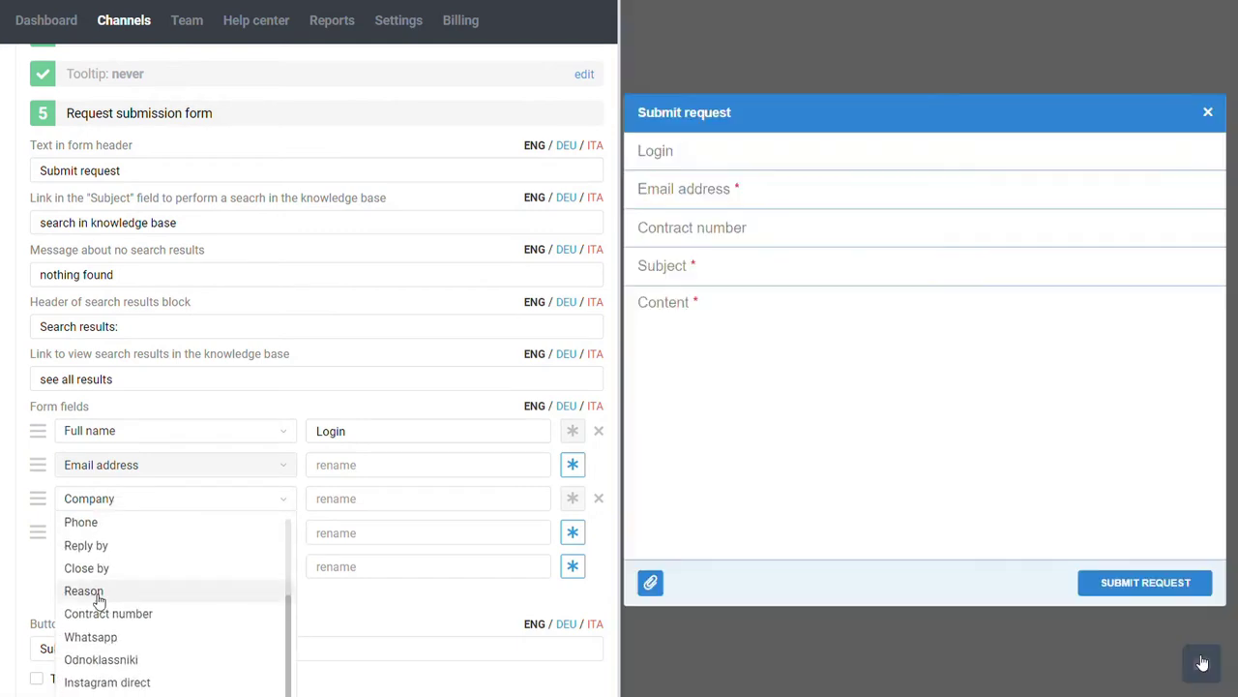
left_click(102, 612)
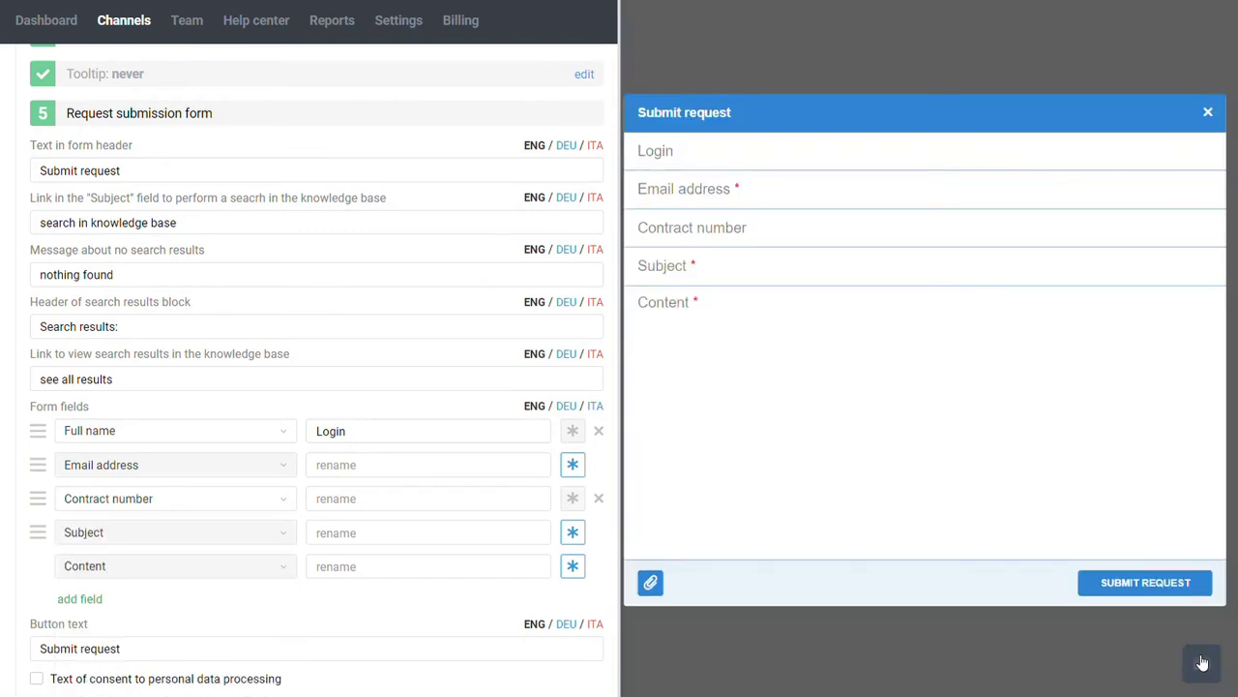
left_click(1202, 663)
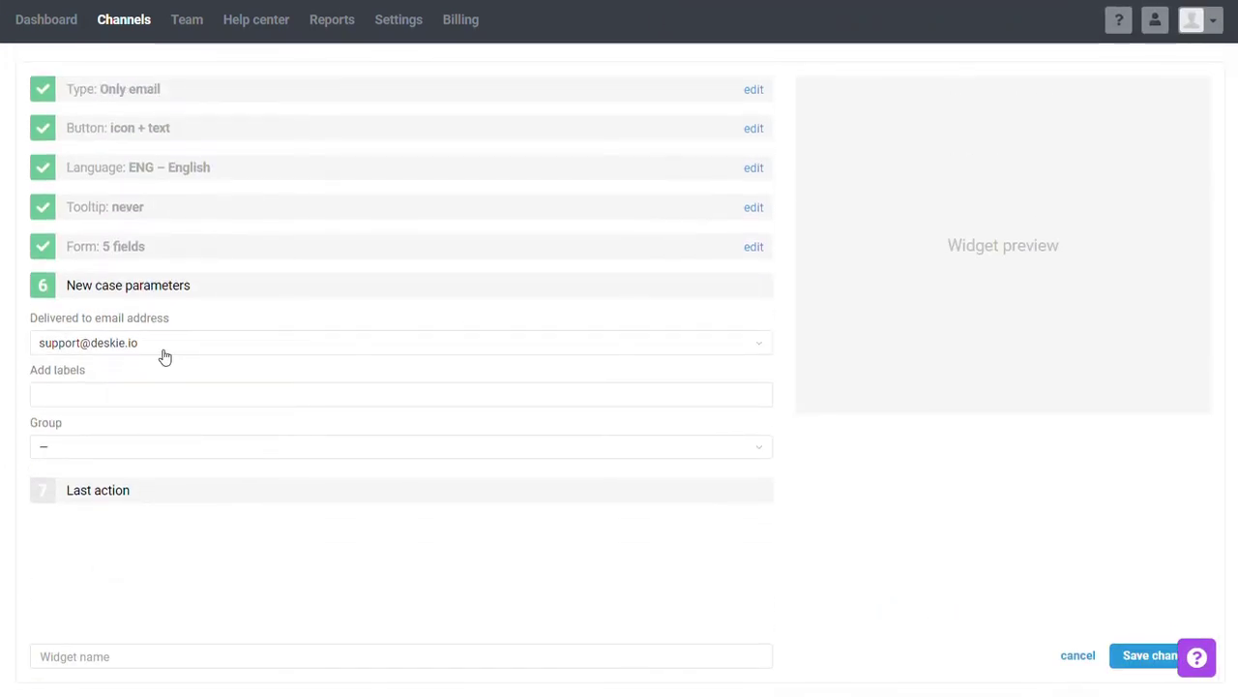
Set the new case parameters: the billing mailbox as delivery address, "Billing" as group and "Payments" as label.
left_click(164, 355)
left_click(129, 410)
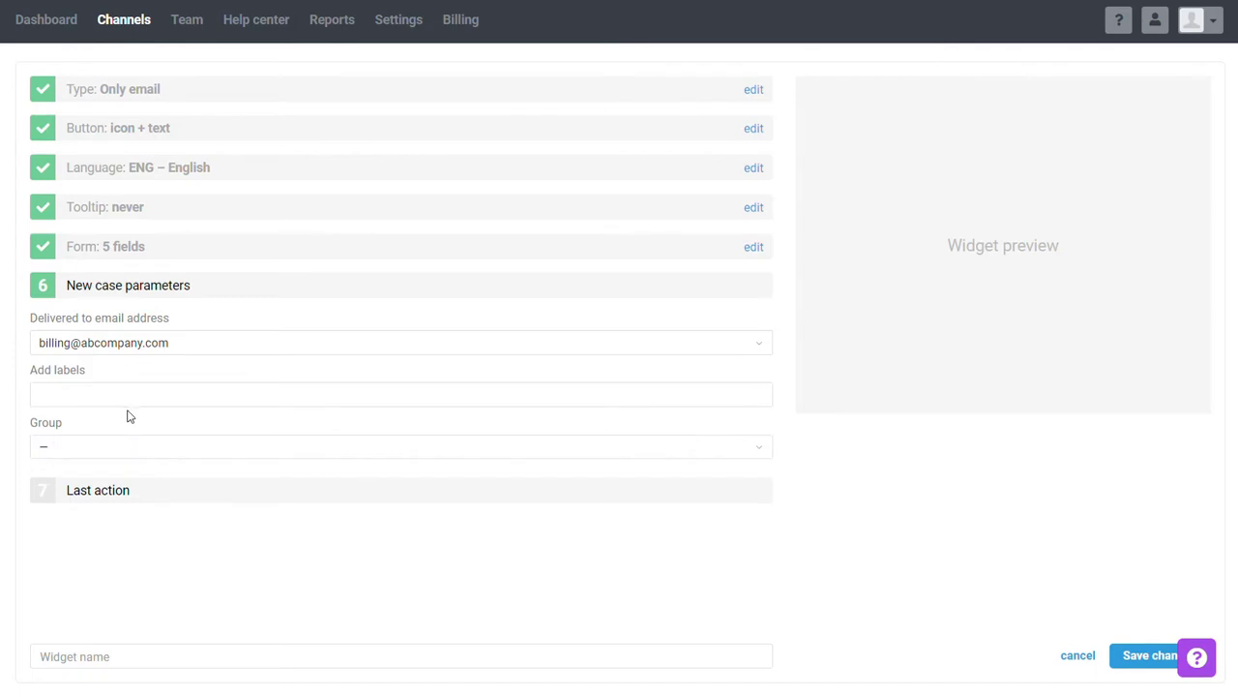
left_click(102, 448)
left_click(74, 540)
left_click(93, 396)
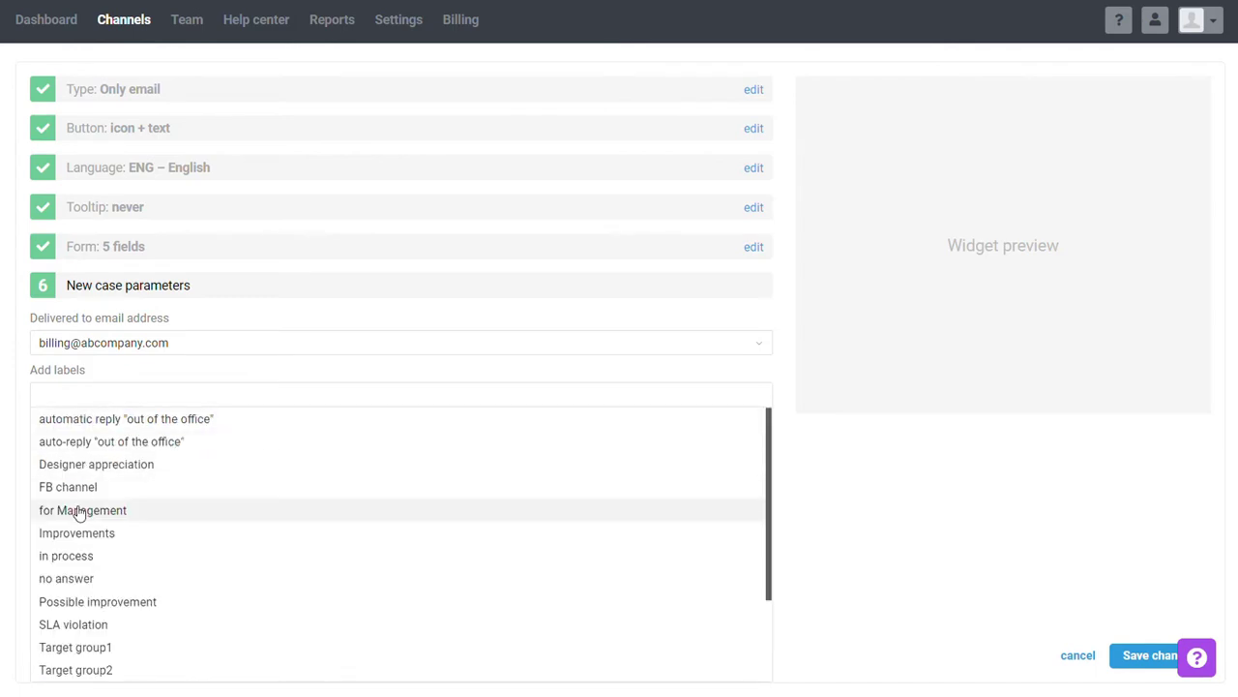
scroll(78, 527, "down", 2)
left_click(73, 641)
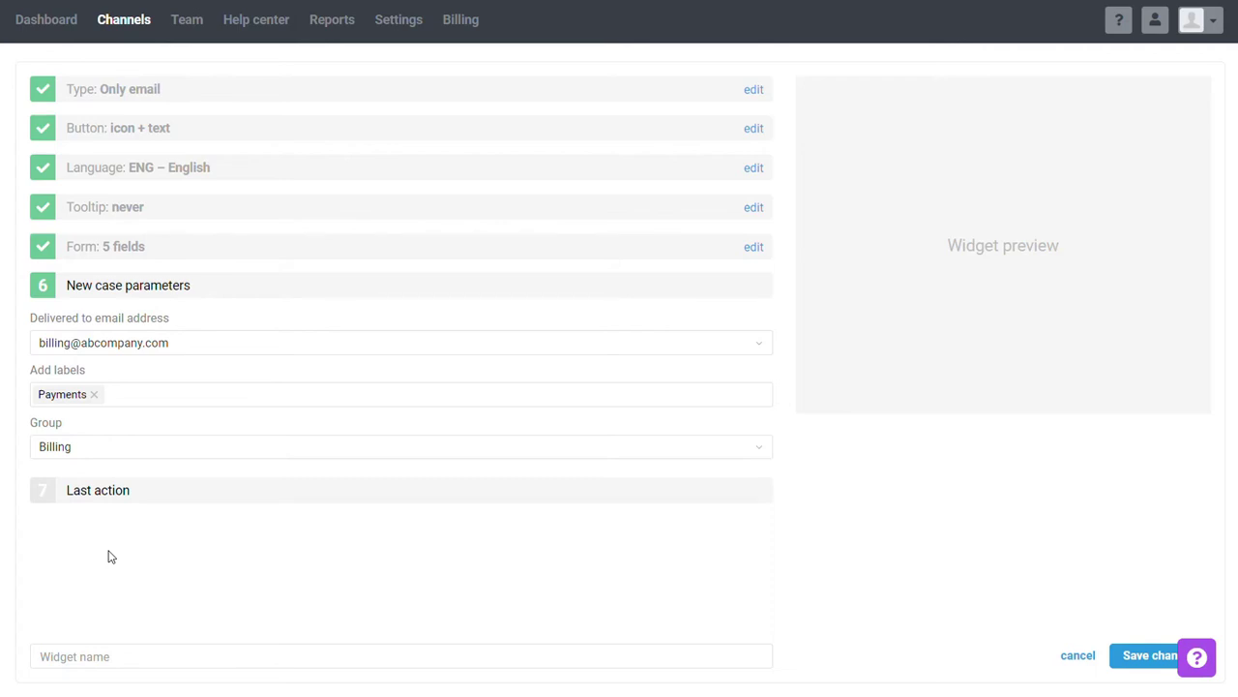
Open the last action settings, view the closing option and choose redirect as the last action.
left_click(95, 491)
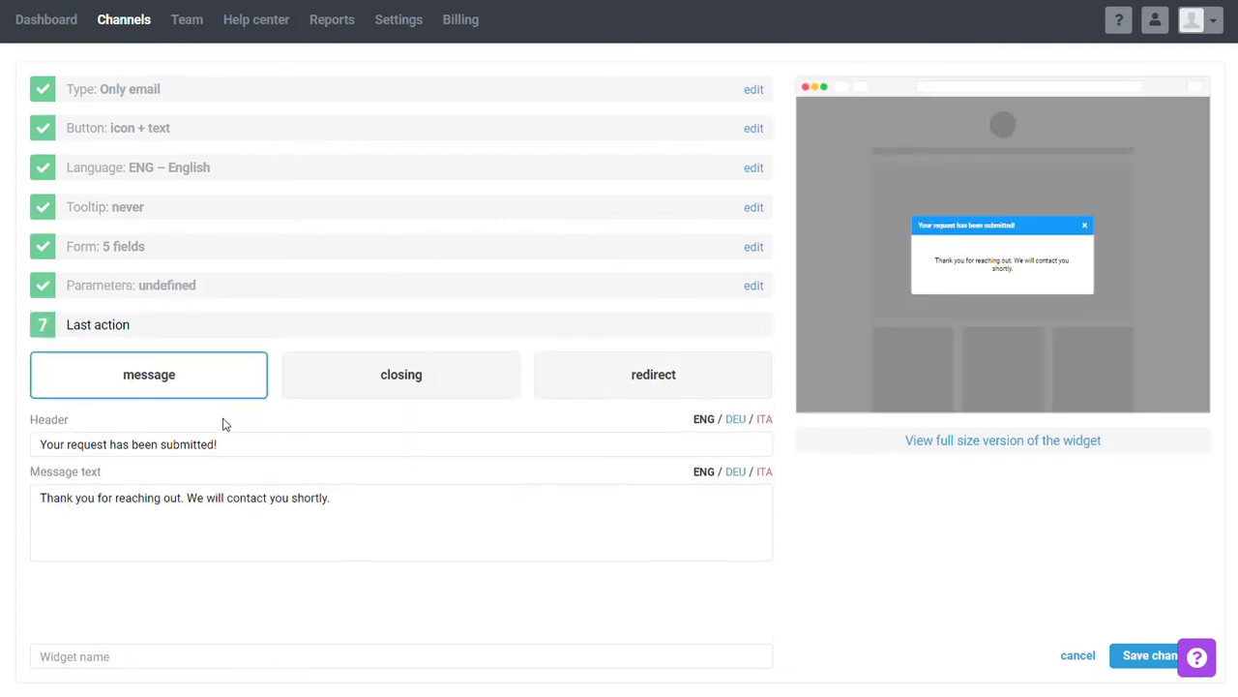
left_click(392, 391)
left_click(598, 385)
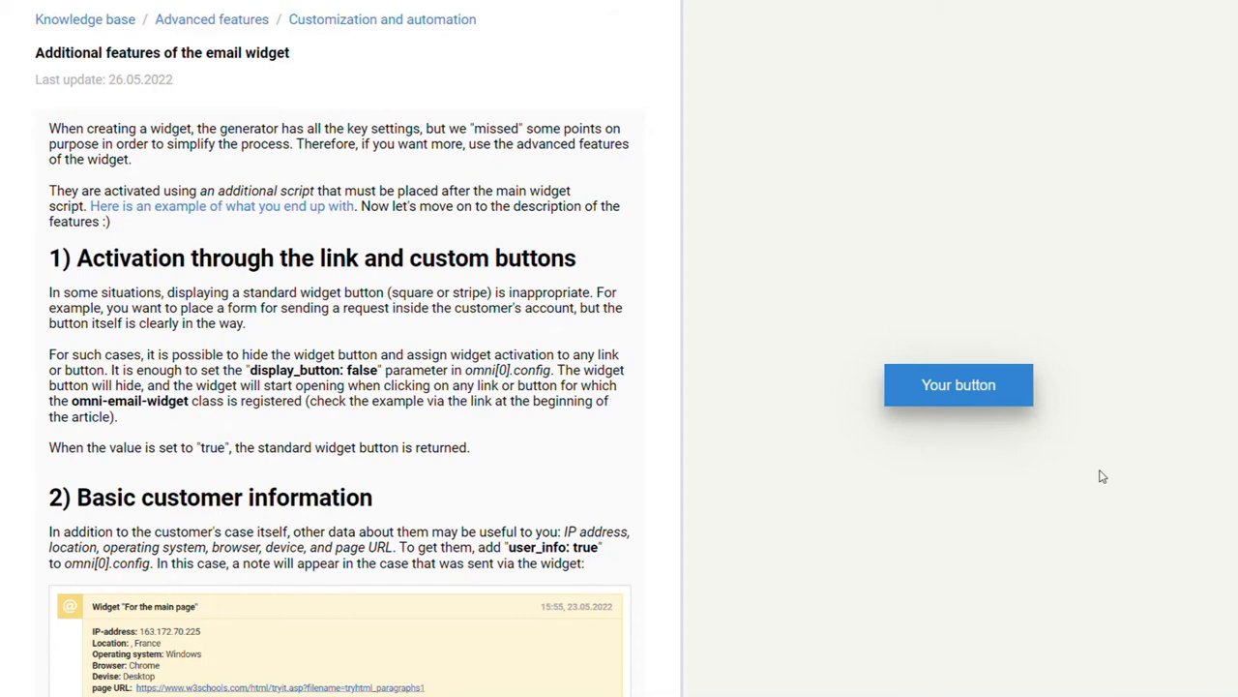
Open the request form from the custom "Your button" and read the article on additional features of the email widget.
left_click(983, 397)
scroll(528, 516, "down", 3)
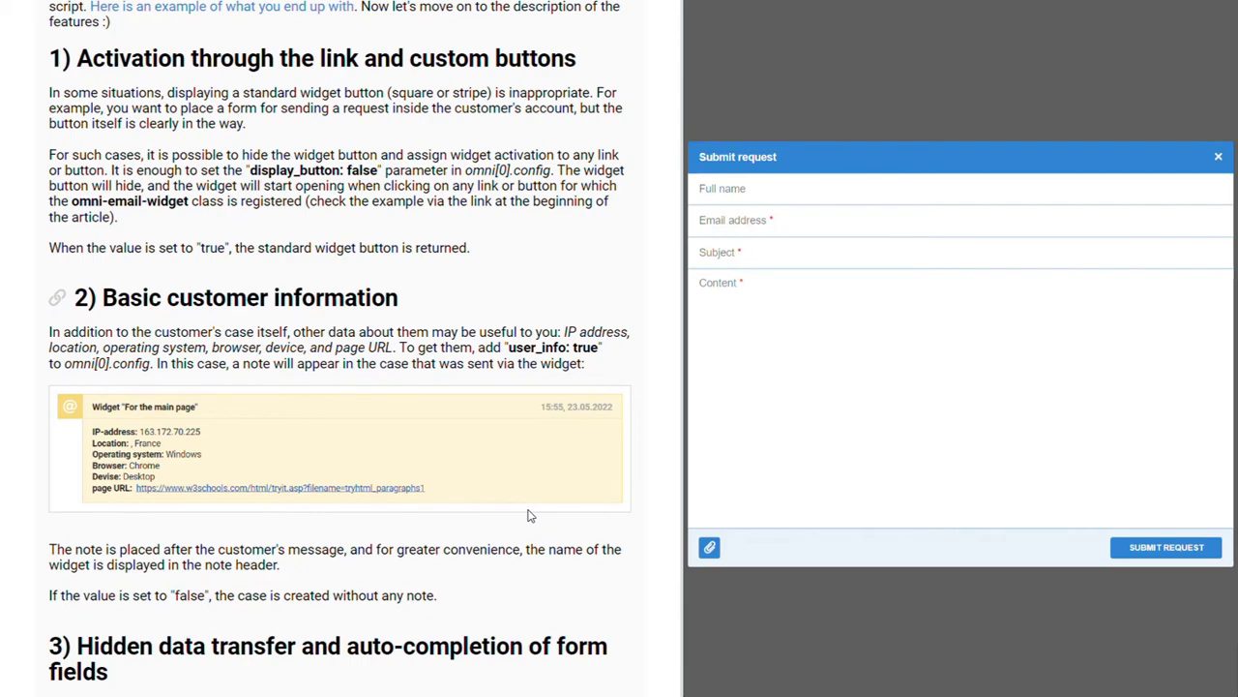
scroll(528, 515, "down", 3)
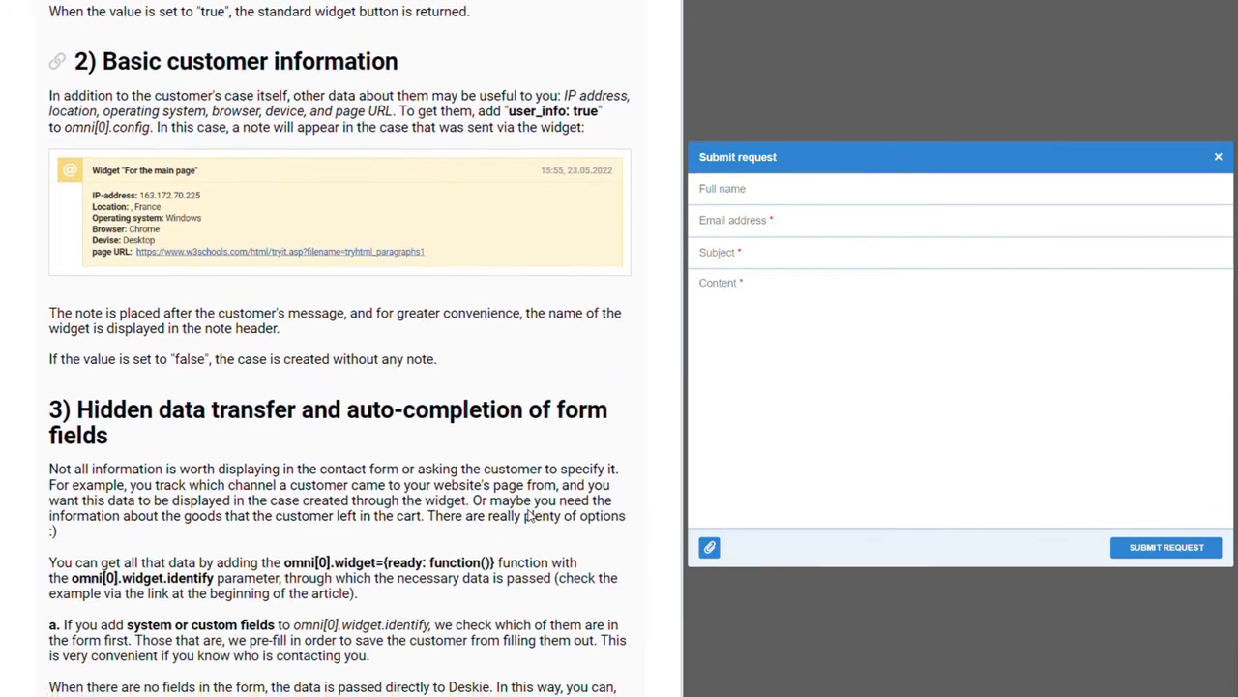
scroll(528, 515, "down", 3)
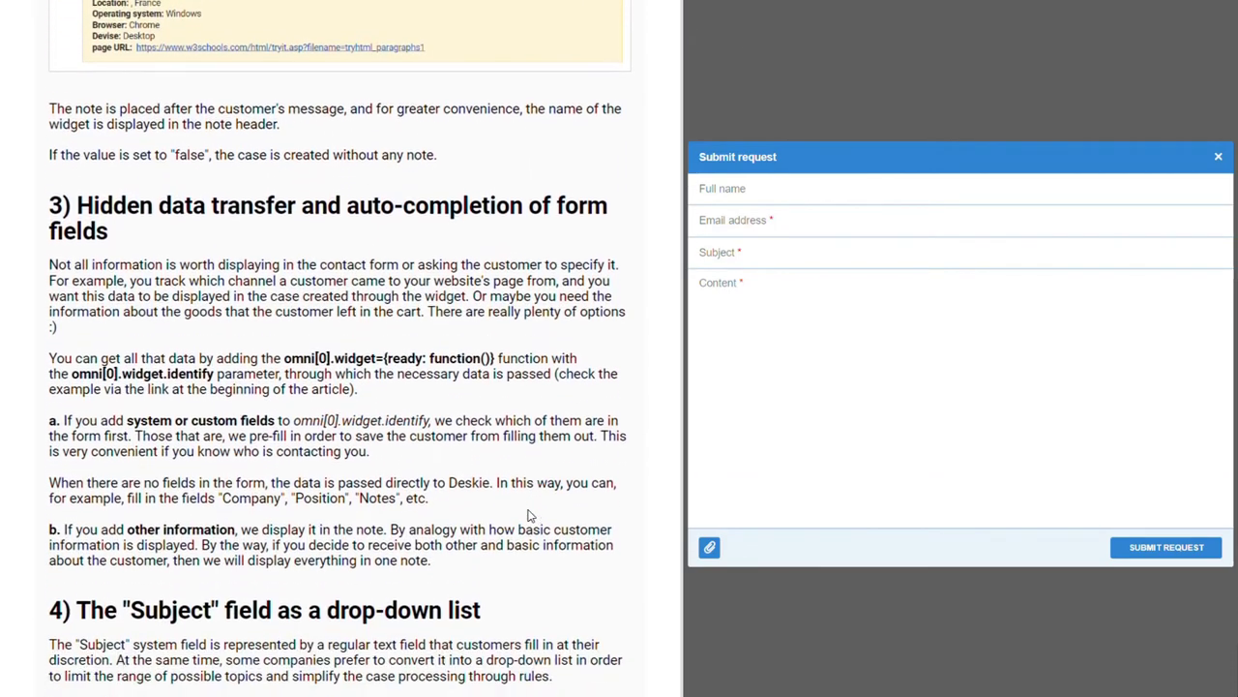
scroll(528, 515, "down", 1)
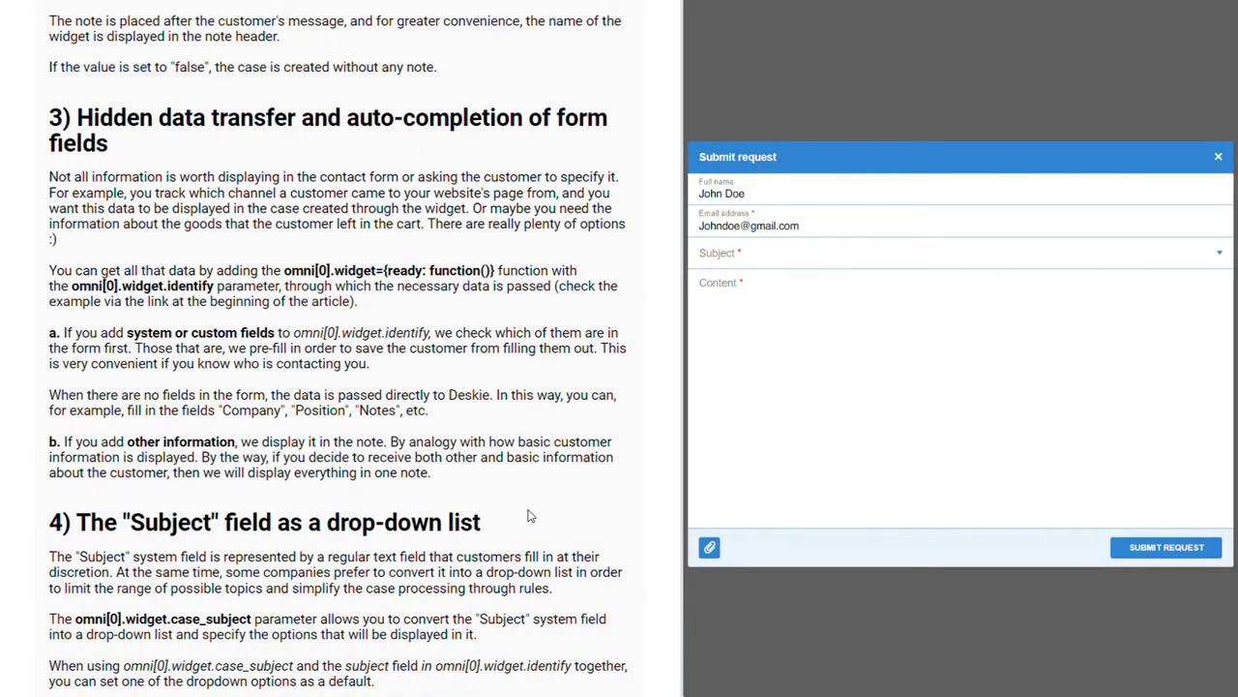
scroll(529, 516, "down", 4)
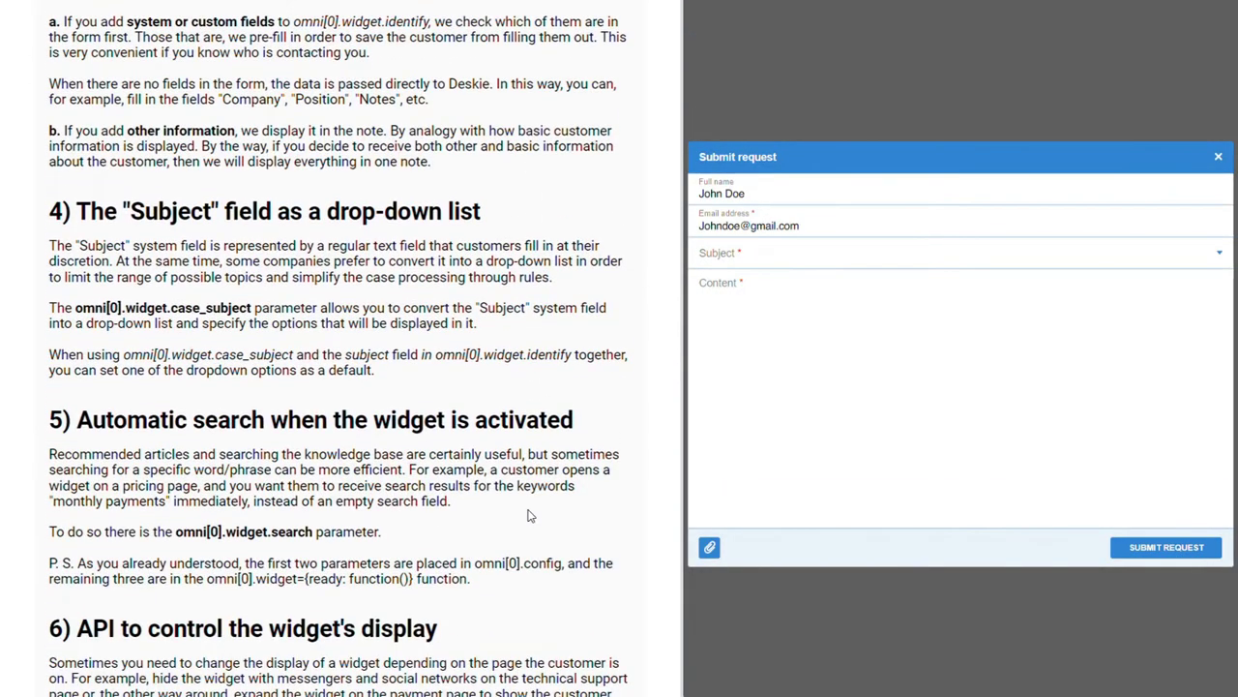
scroll(528, 516, "down", 2)
Choose "Personal demonstration via Zoom" as the request subject and go back to the beginning of the article.
left_click(1217, 254)
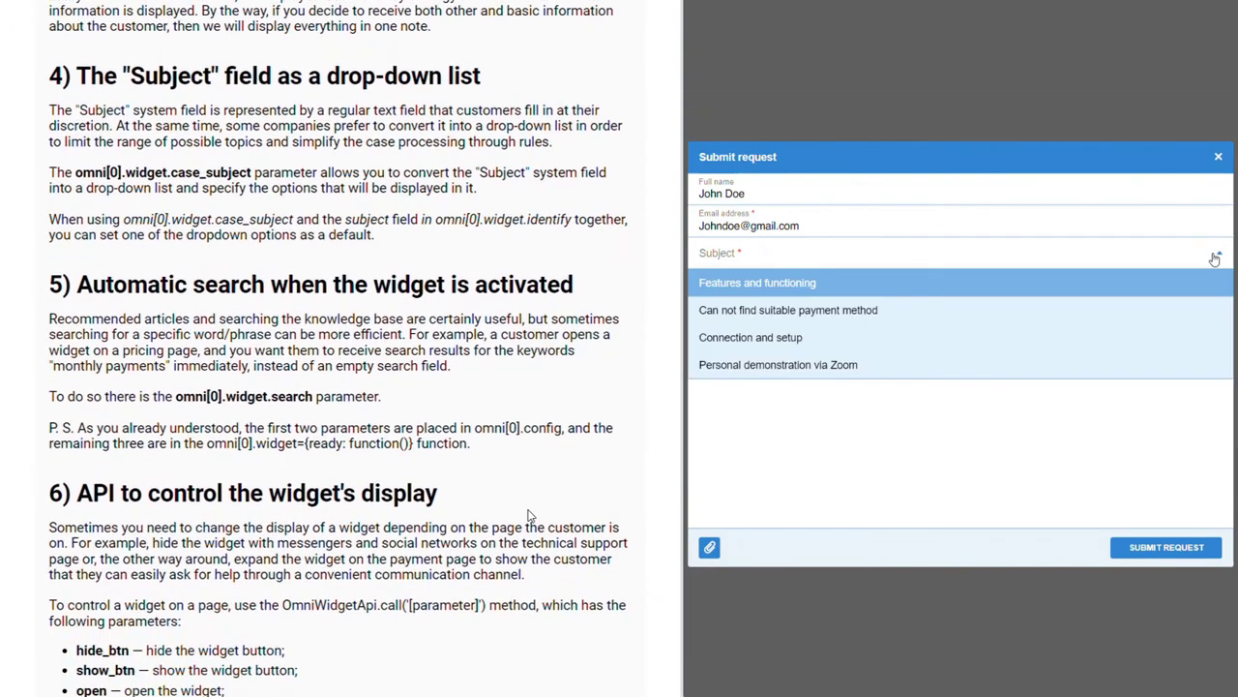
left_click(1111, 366)
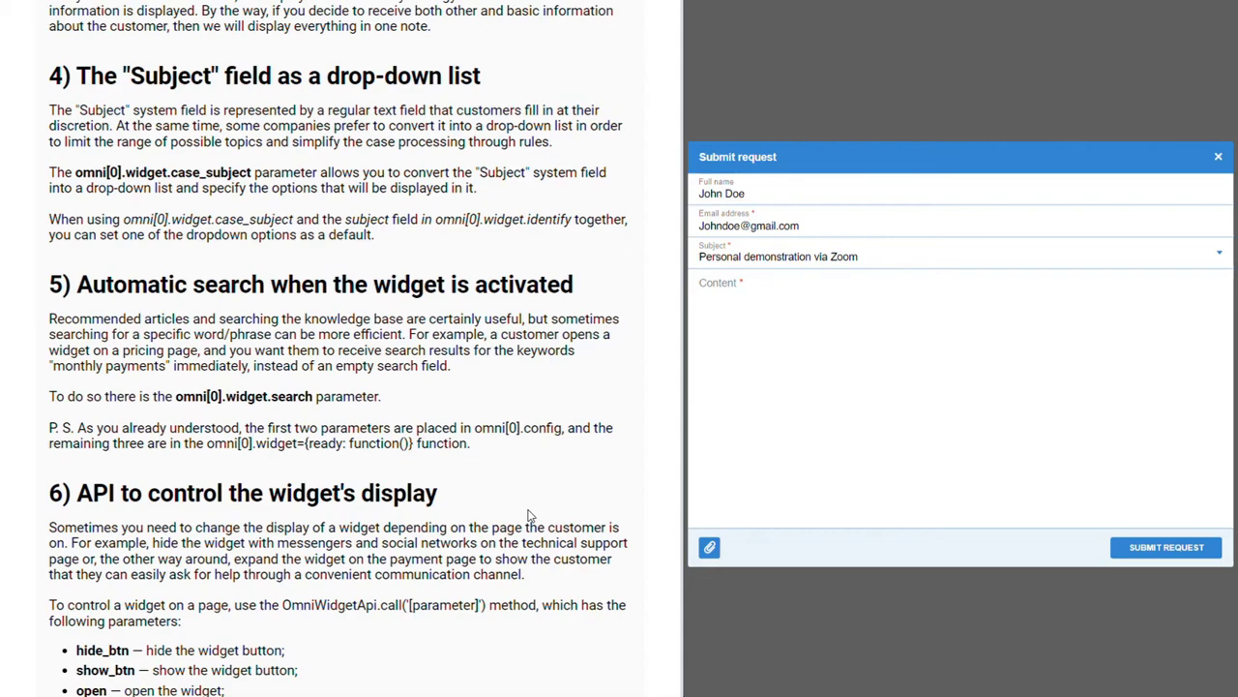
scroll(528, 515, "up", 7)
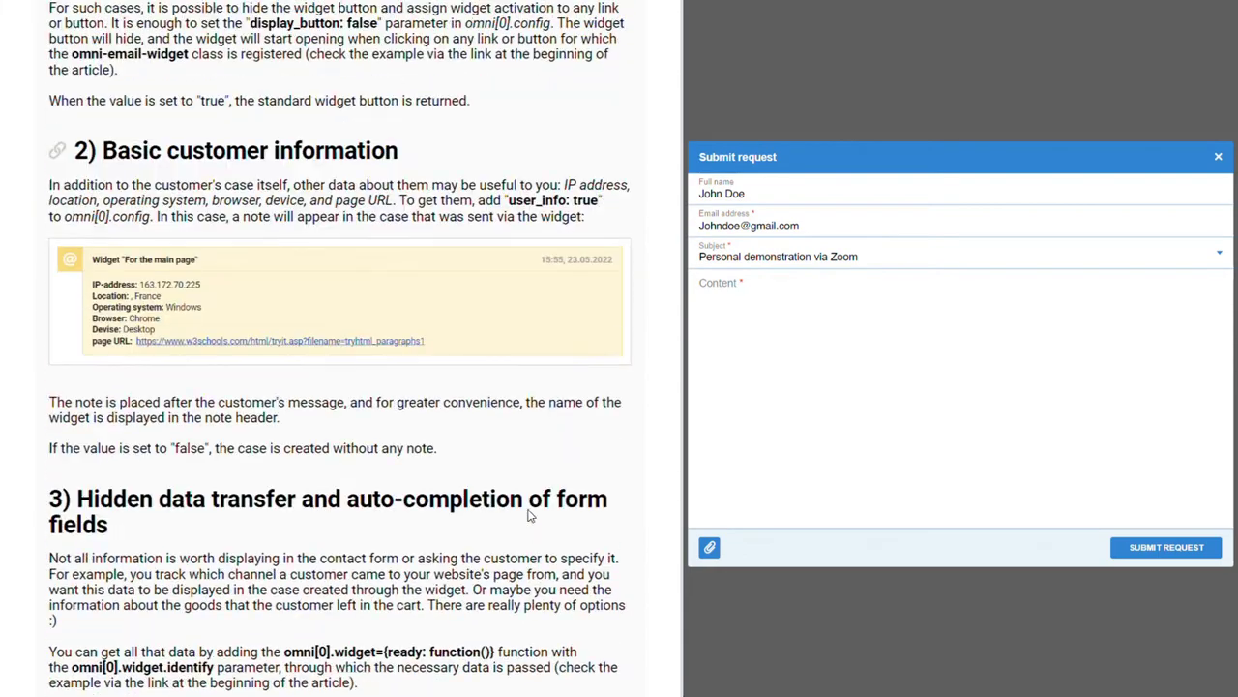
scroll(529, 515, "up", 4)
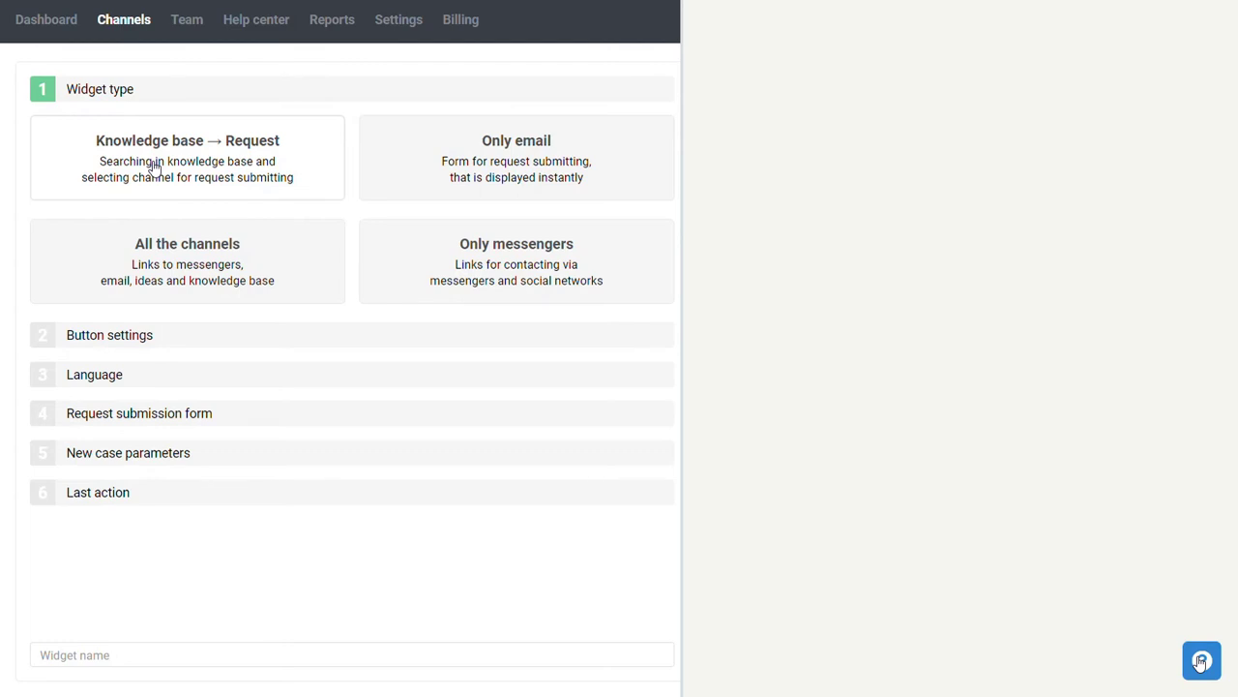
Search the widget preview for "outlook" and read the article "Connecting an Outlook mailbox".
left_click(1201, 661)
type("outloo")
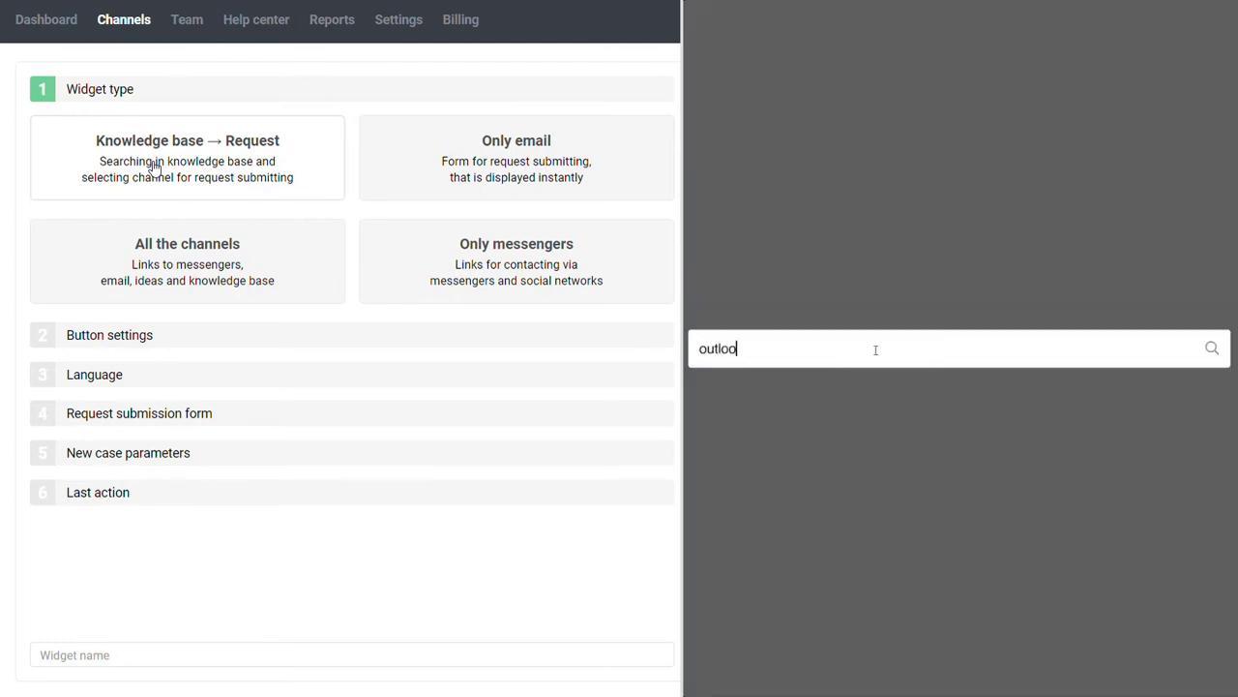
type("k")
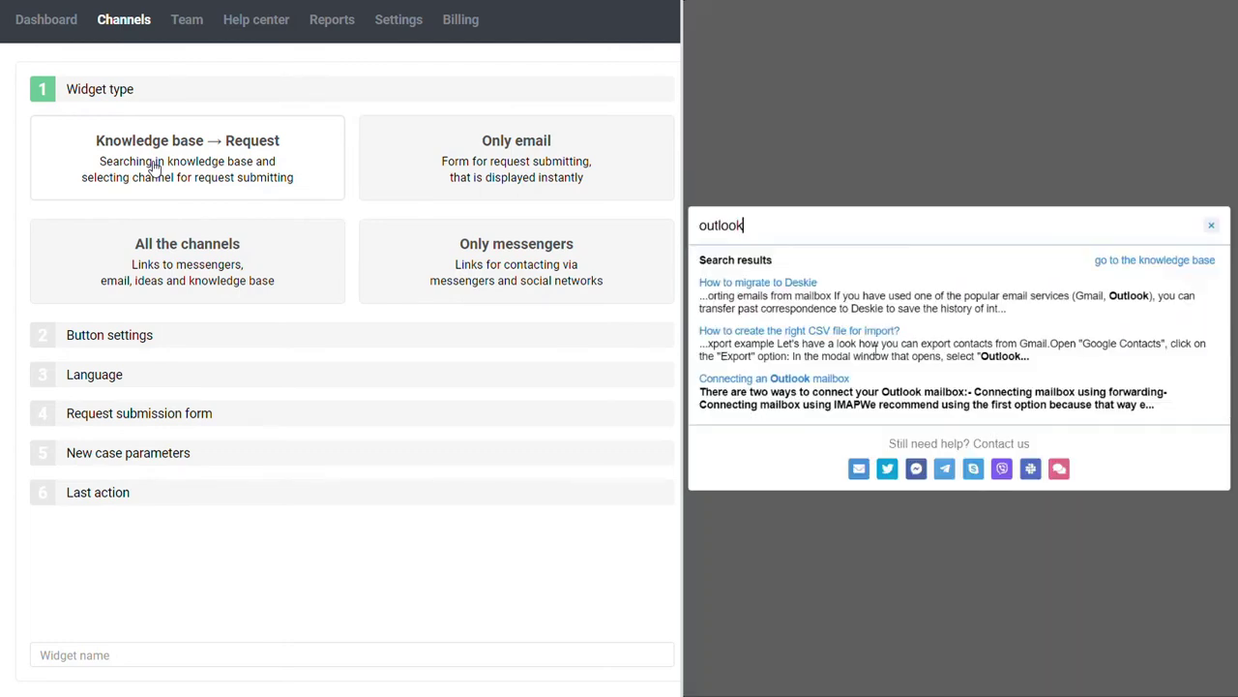
left_click(779, 379)
scroll(775, 384, "down", 5)
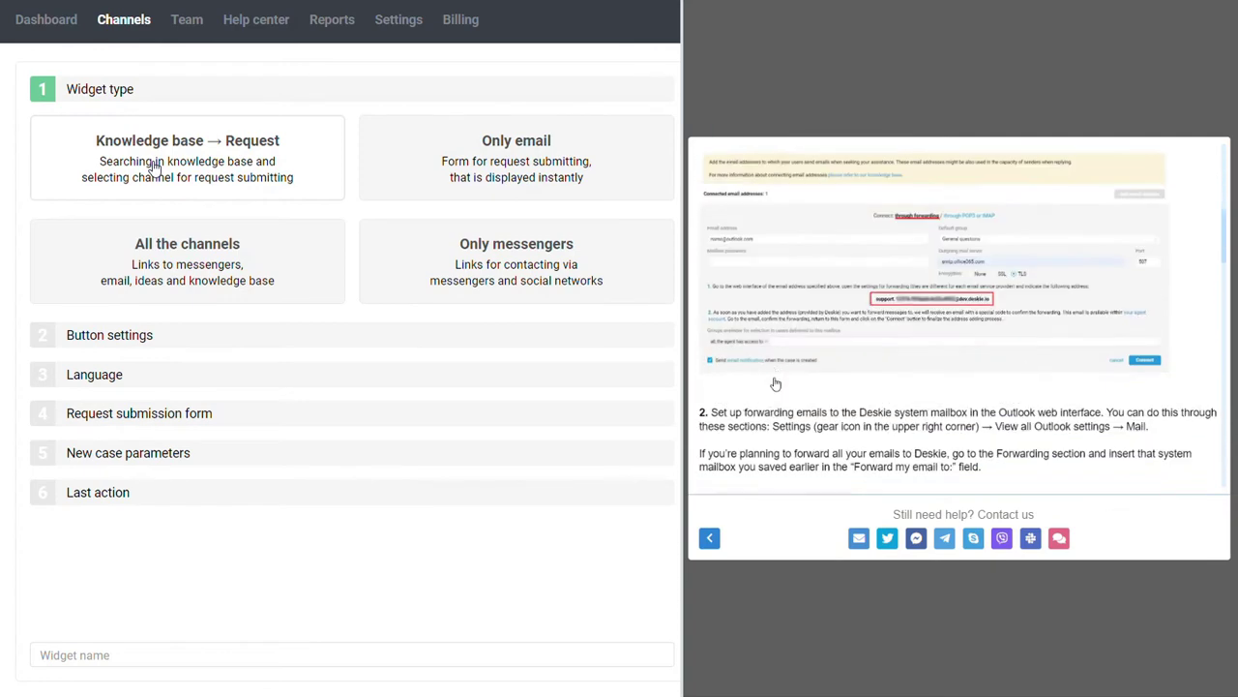
scroll(775, 384, "down", 6)
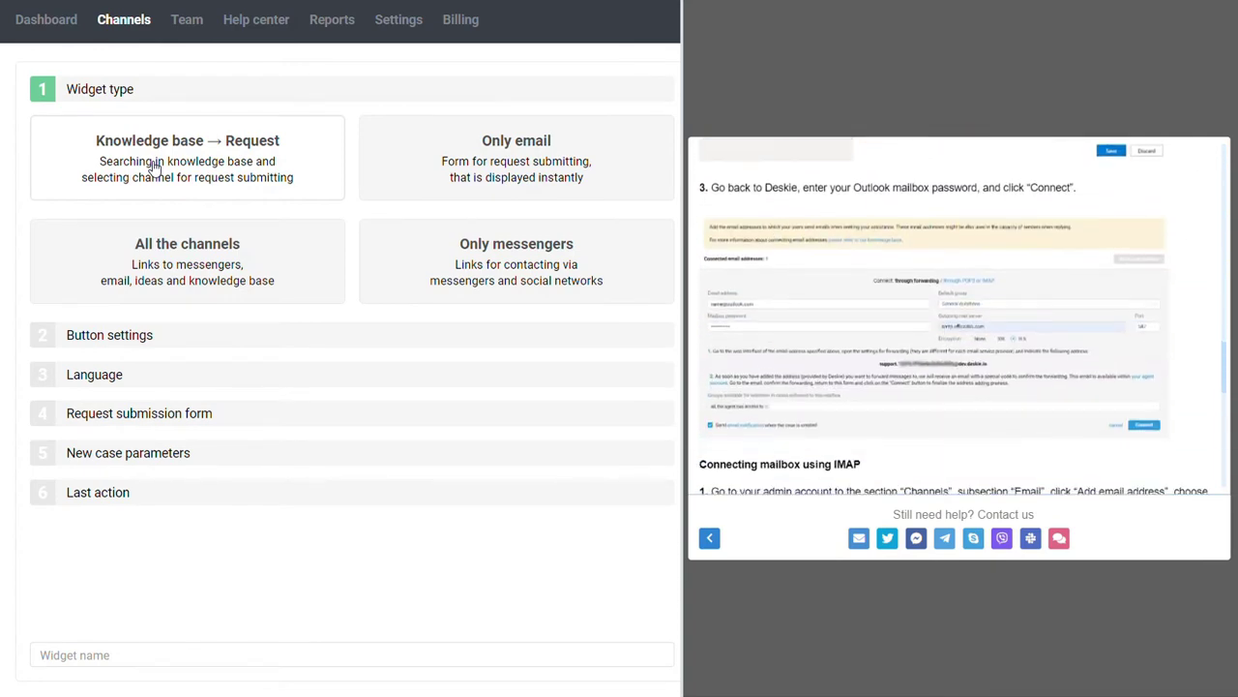
Choose the "Knowledge base → Request" widget type, clear the preview's article search, and advance through language and tooltip to the first step settings.
left_click(155, 168)
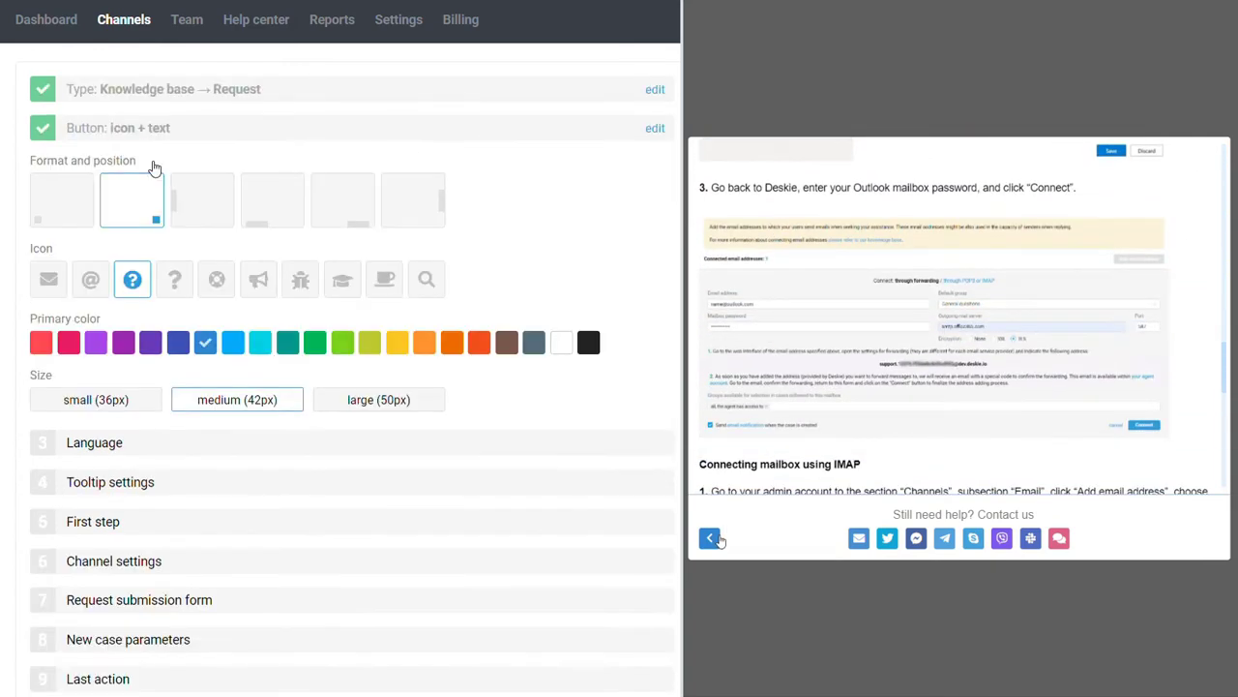
left_click(712, 541)
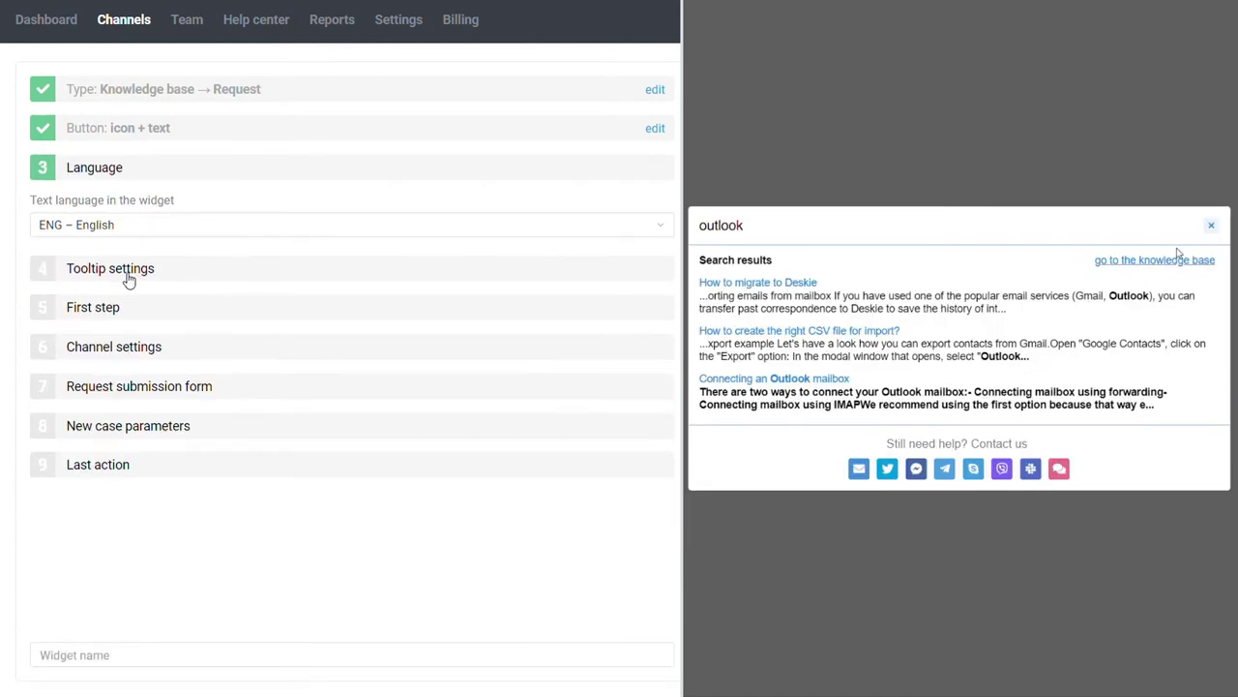
left_click(1210, 225)
left_click(113, 471)
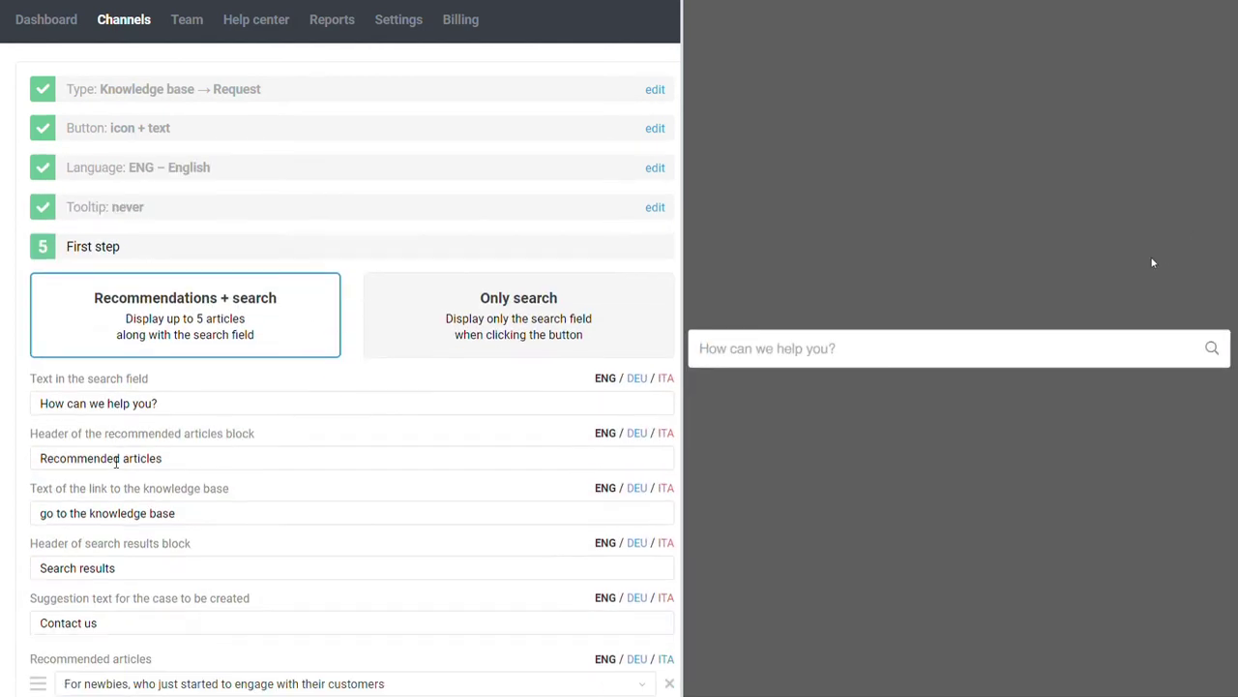
Switch the first step to "Only search" and back to "Recommendations + search", and review its texts and recommended articles.
left_click(441, 329)
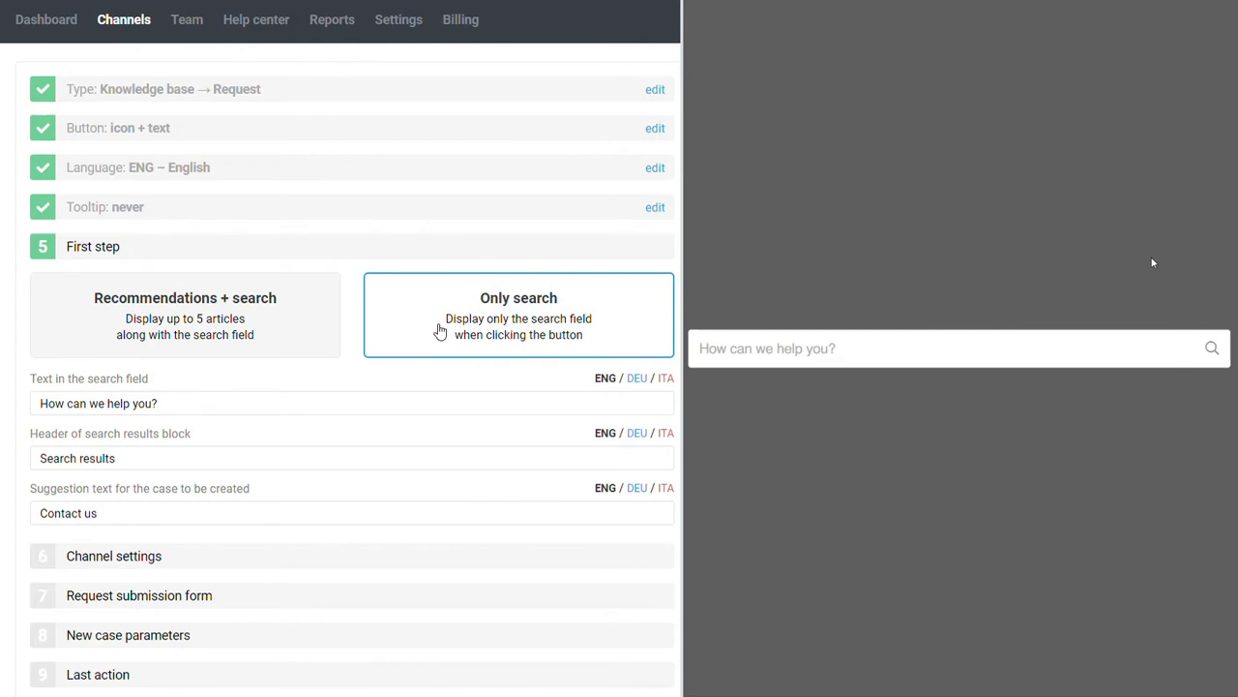
left_click(309, 329)
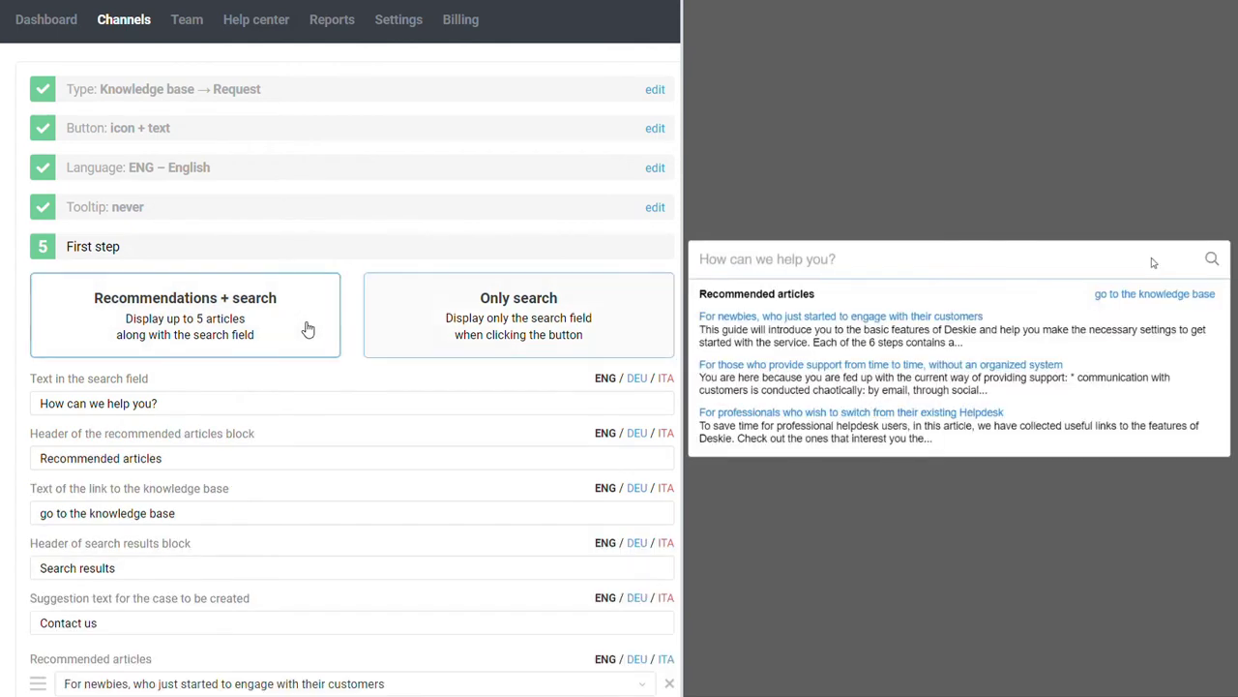
scroll(308, 330, "down", 2)
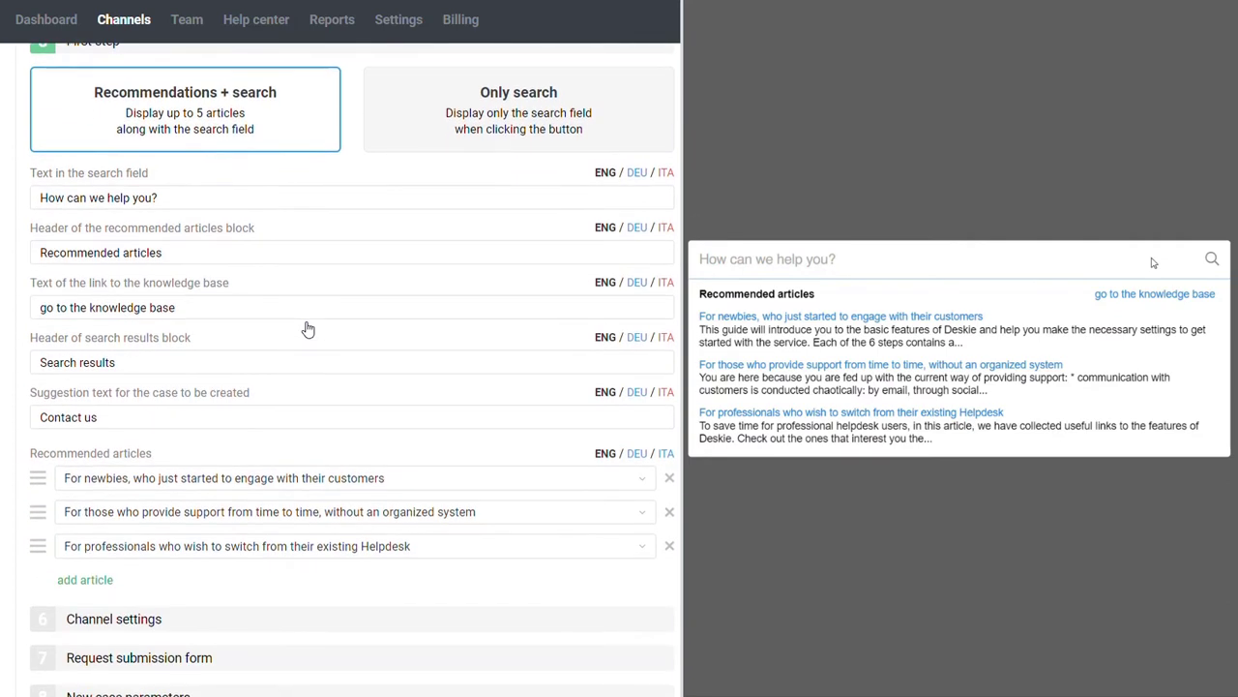
Open the channel settings and search the widget preview for "add notification".
left_click(310, 619)
scroll(329, 553, "down", 1)
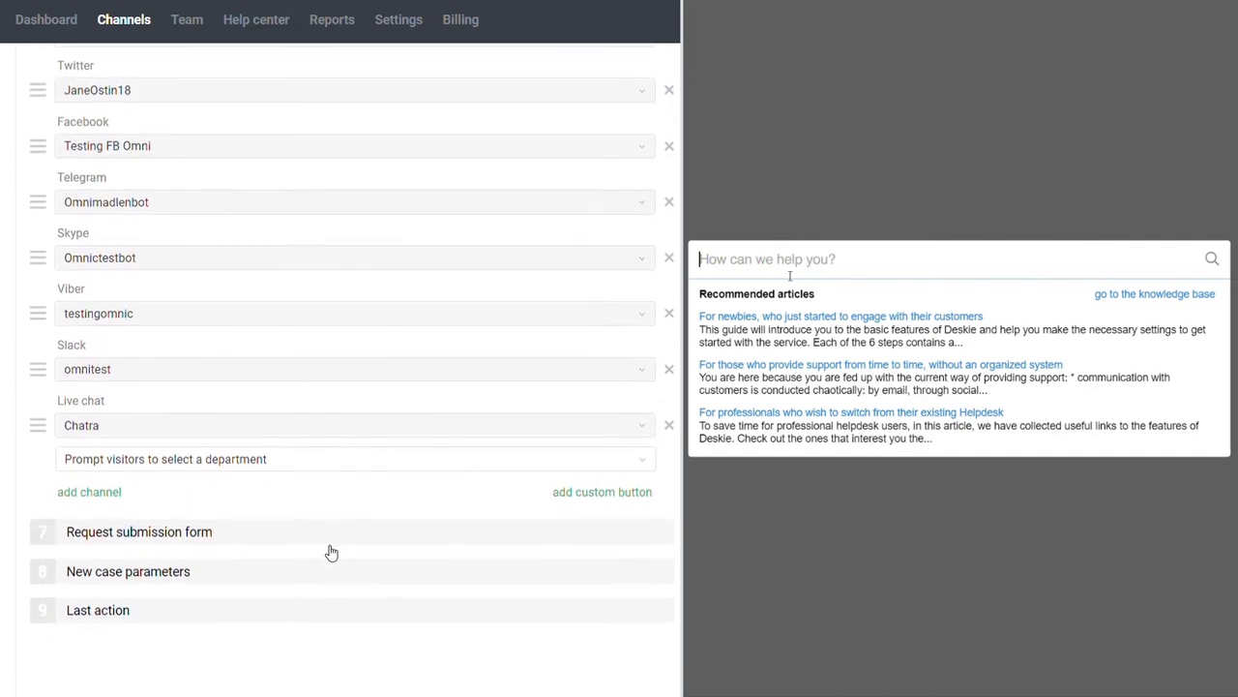
type("add notification")
scroll(331, 553, "up", 2)
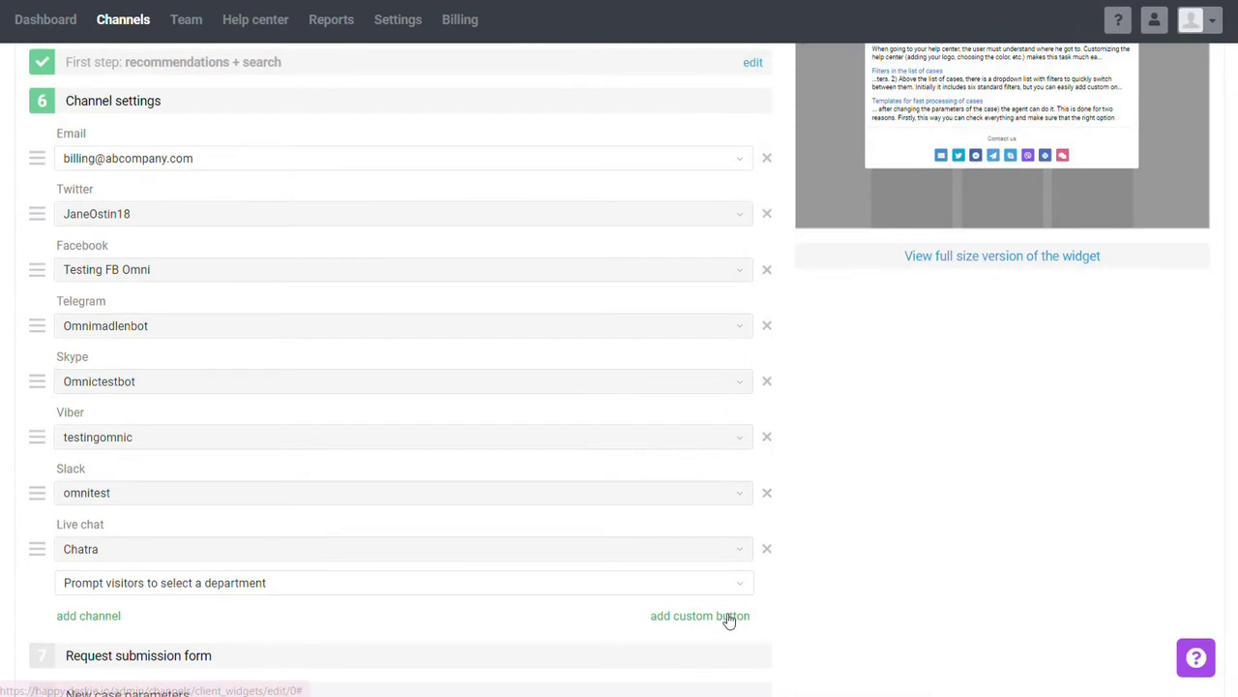
Add a custom button to the widget's channels and remove the email channel.
left_click(728, 616)
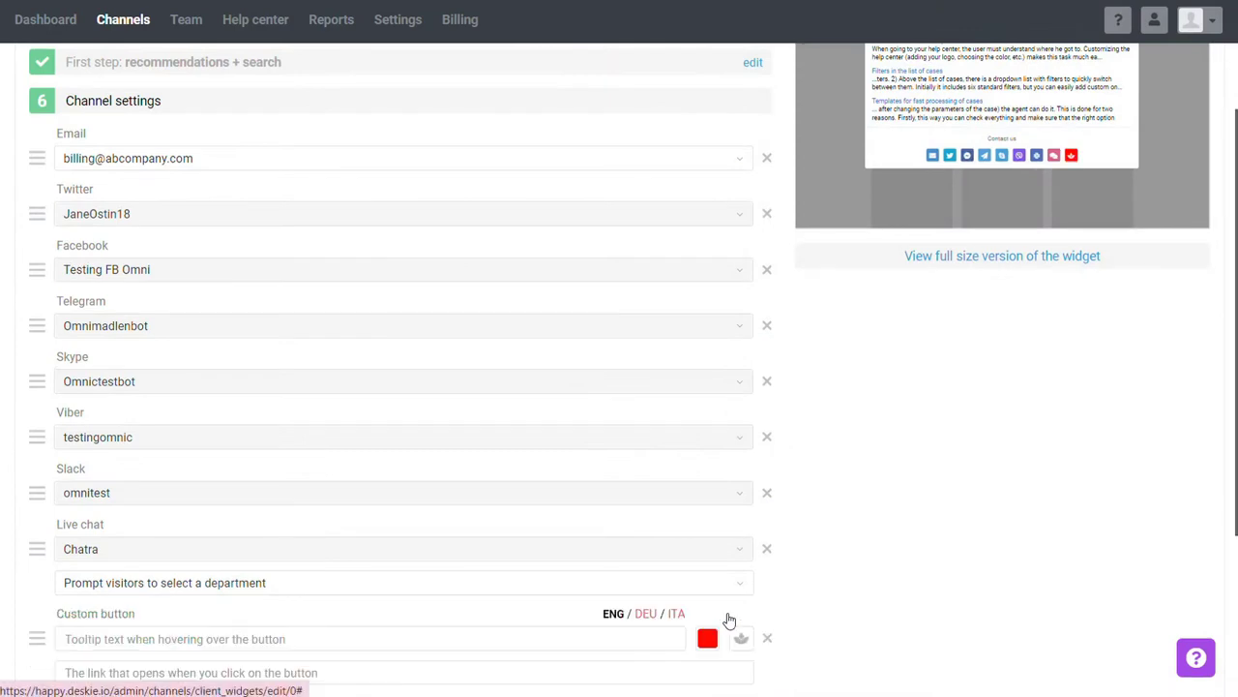
scroll(788, 600, "down", 3)
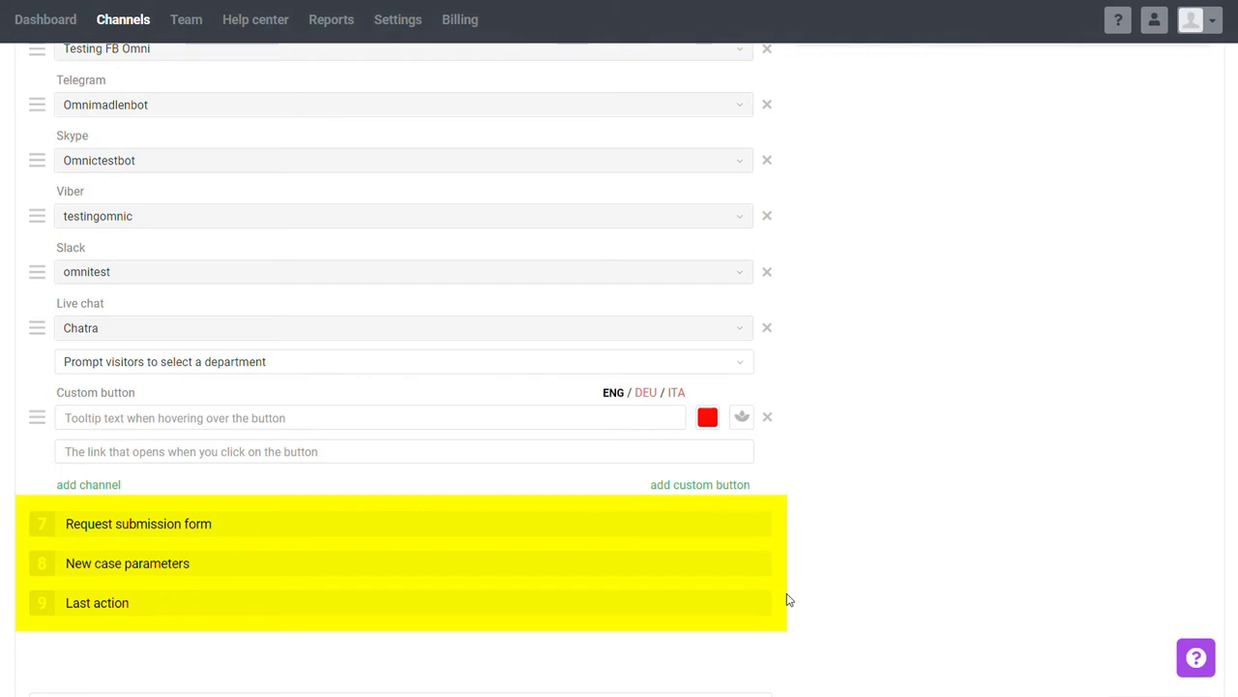
scroll(874, 462, "up", 3)
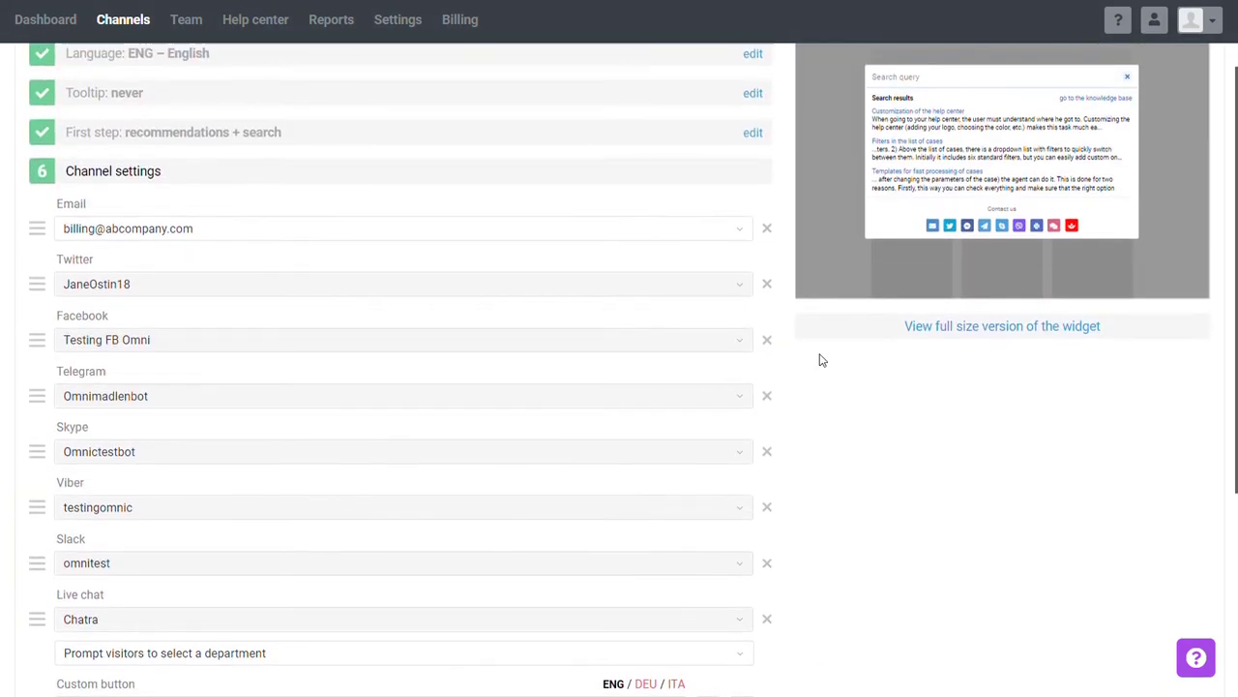
left_click(767, 229)
scroll(799, 442, "down", 2)
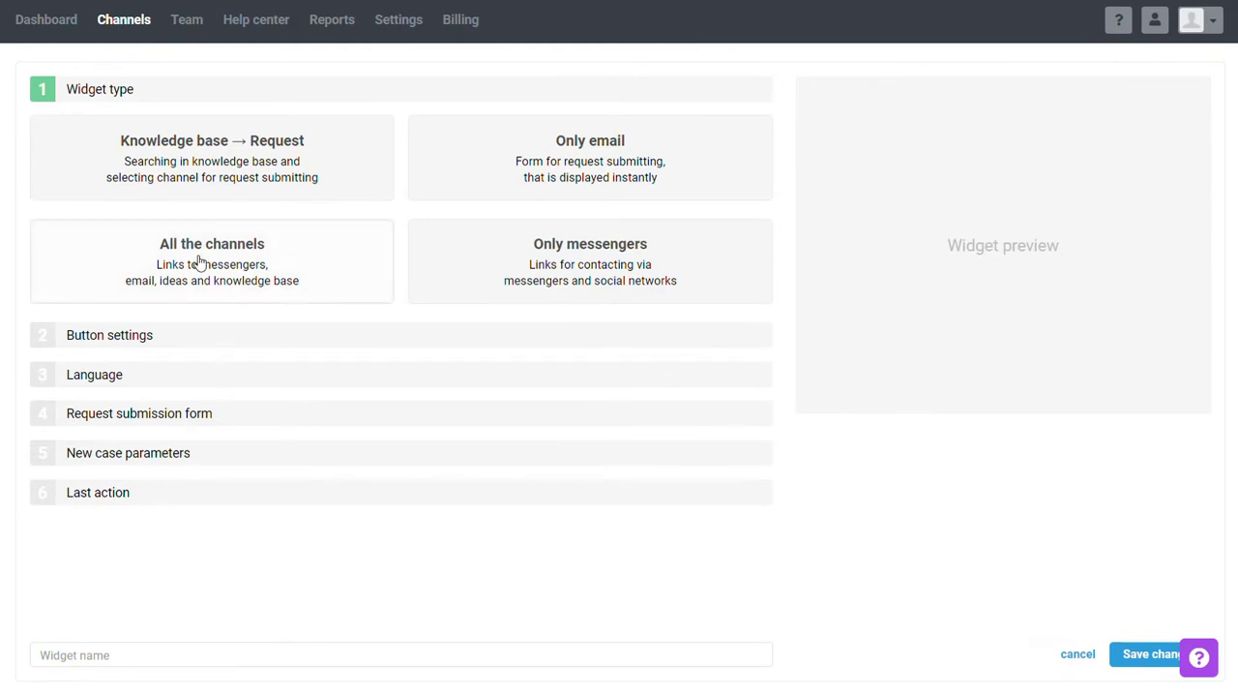
Choose the "All the channels" widget type and advance through the button, language and tooltip settings to review its channel settings.
left_click(199, 263)
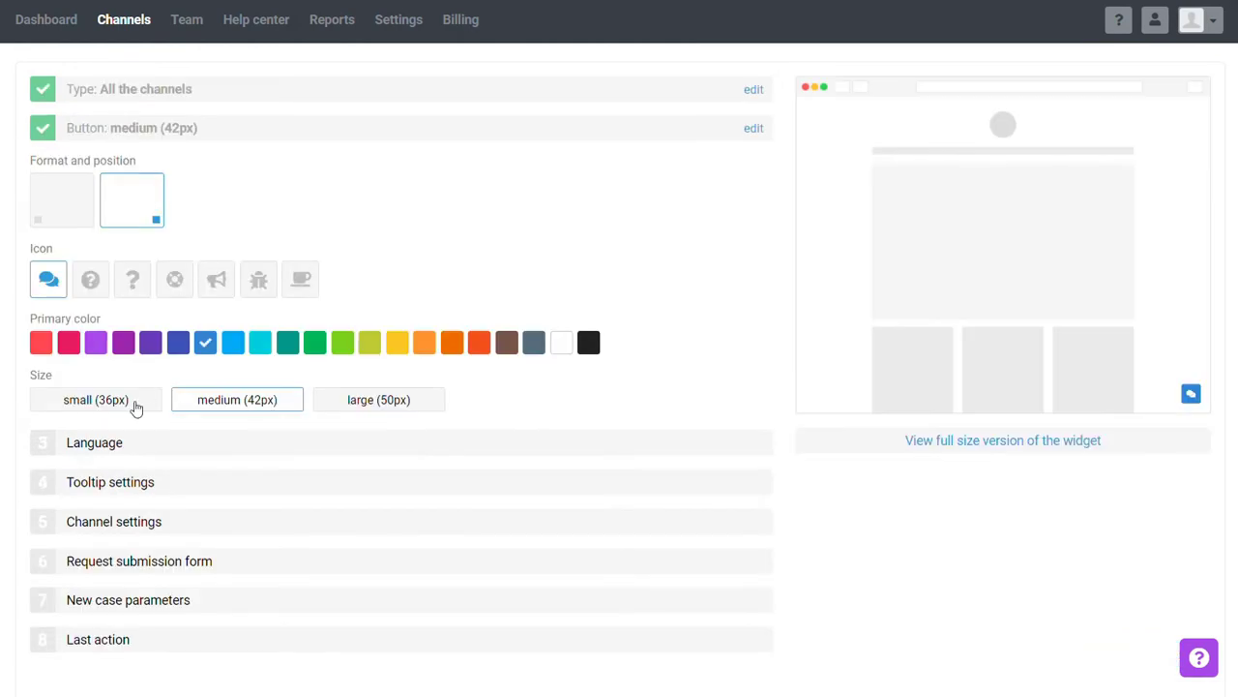
left_click(132, 447)
left_click(149, 272)
left_click(168, 471)
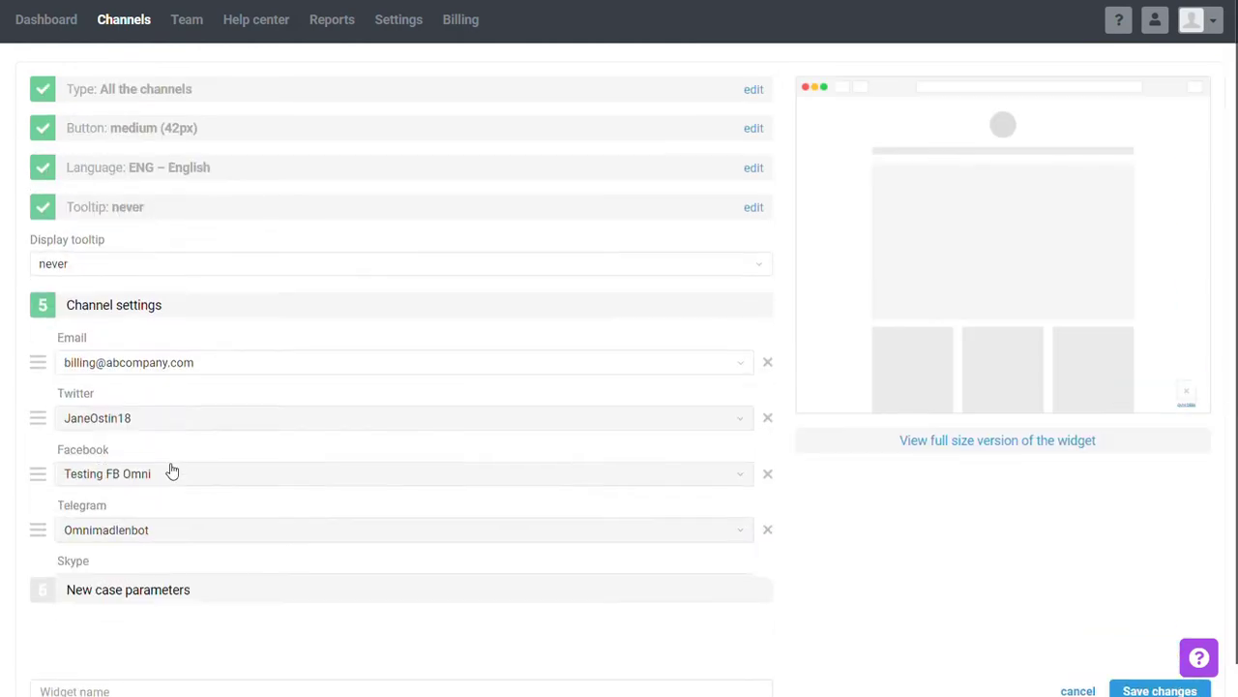
scroll(168, 470, "down", 6)
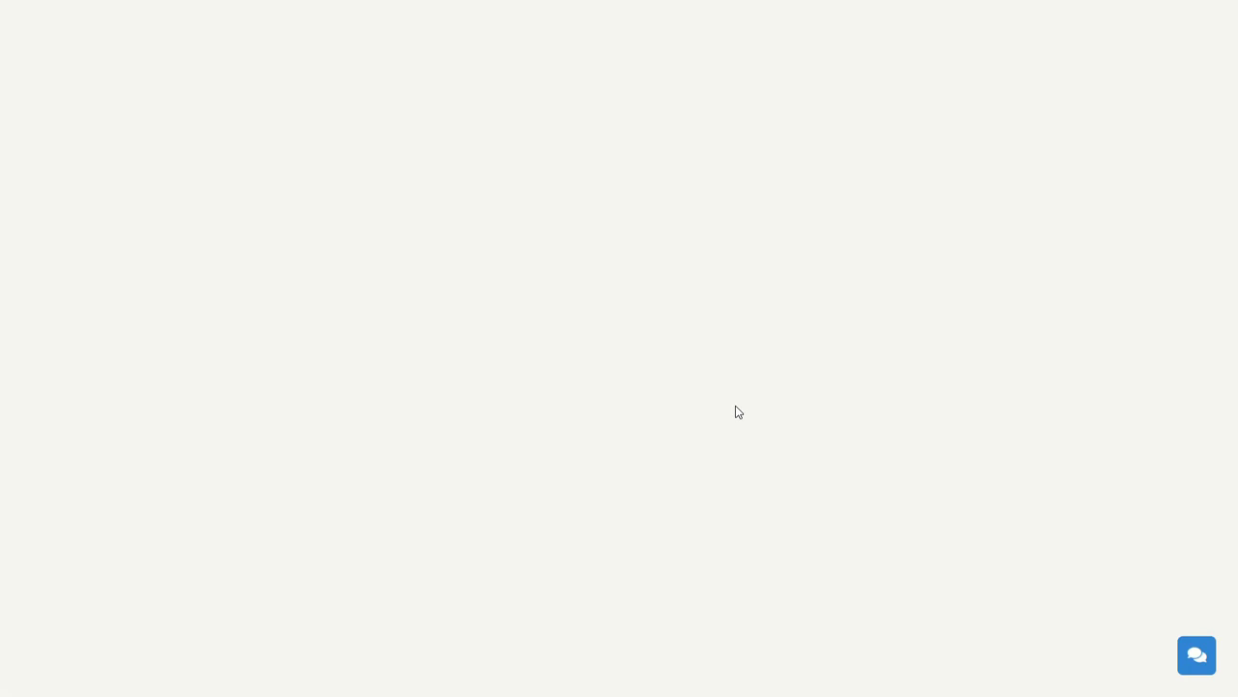
Open the knowledge base from the live widget, view "How to migrate to Deskie" under "Migrating and data import", and close it.
left_click(1185, 657)
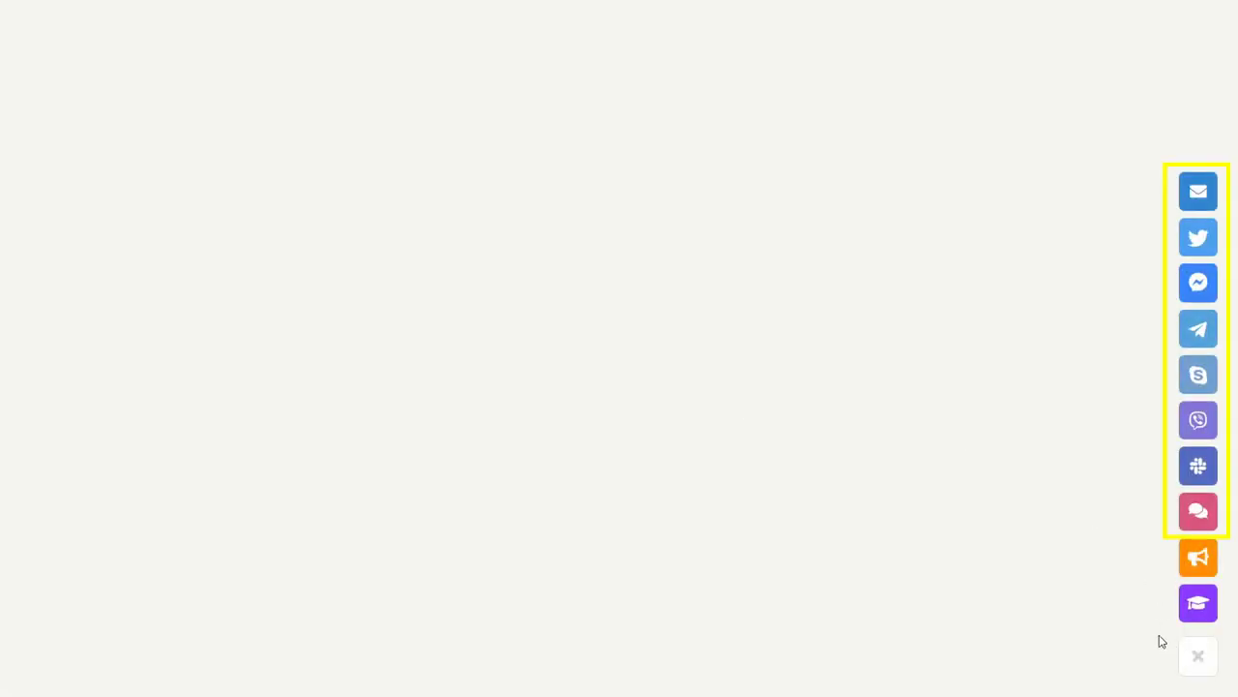
left_click(1198, 603)
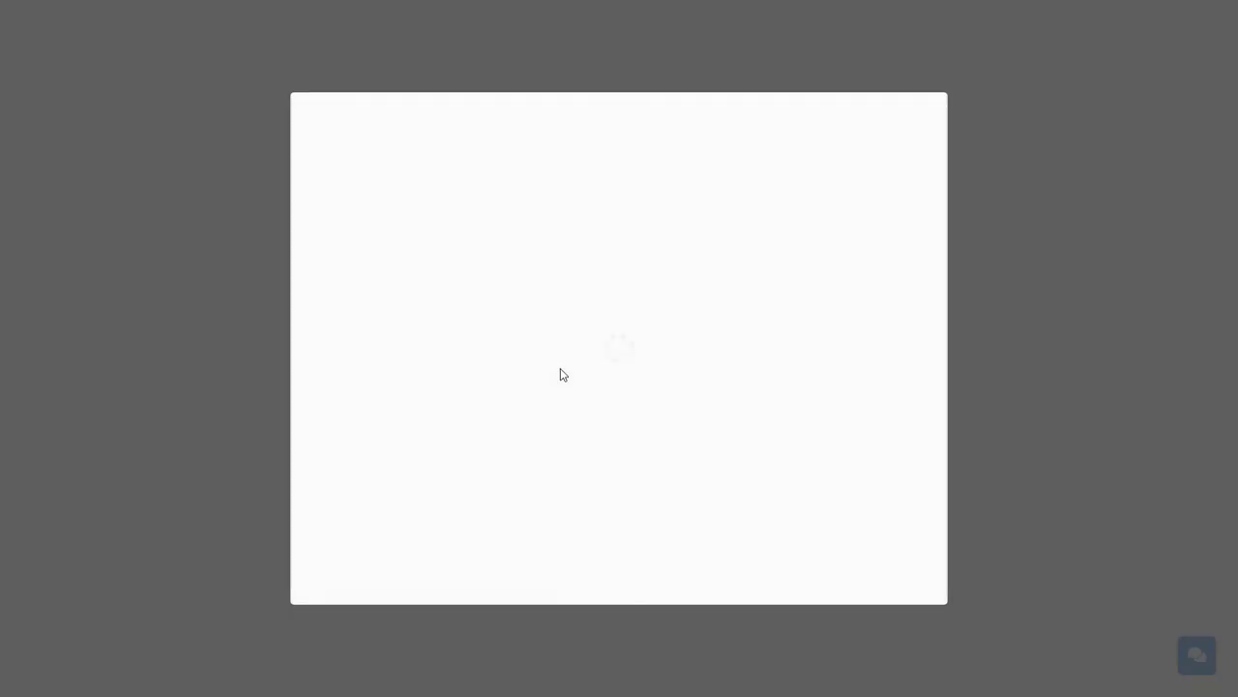
scroll(558, 373, "down", 4)
left_click(539, 235)
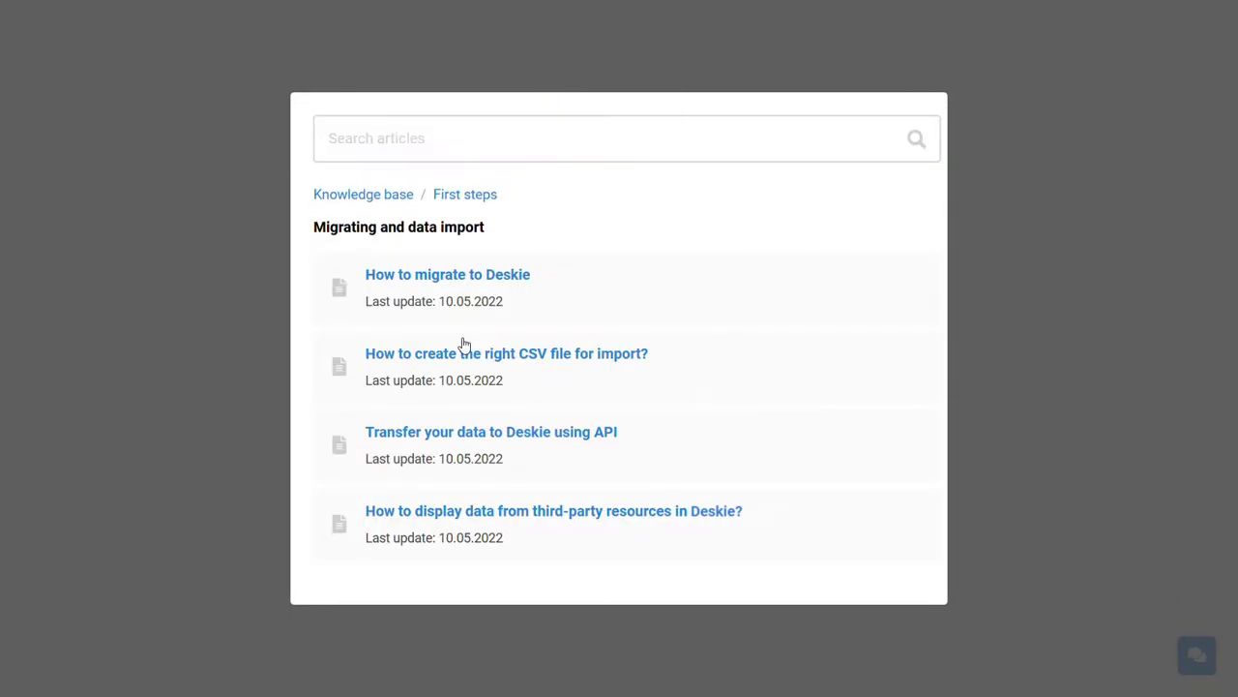
left_click(456, 276)
scroll(456, 275, "down", 15)
left_click(1037, 370)
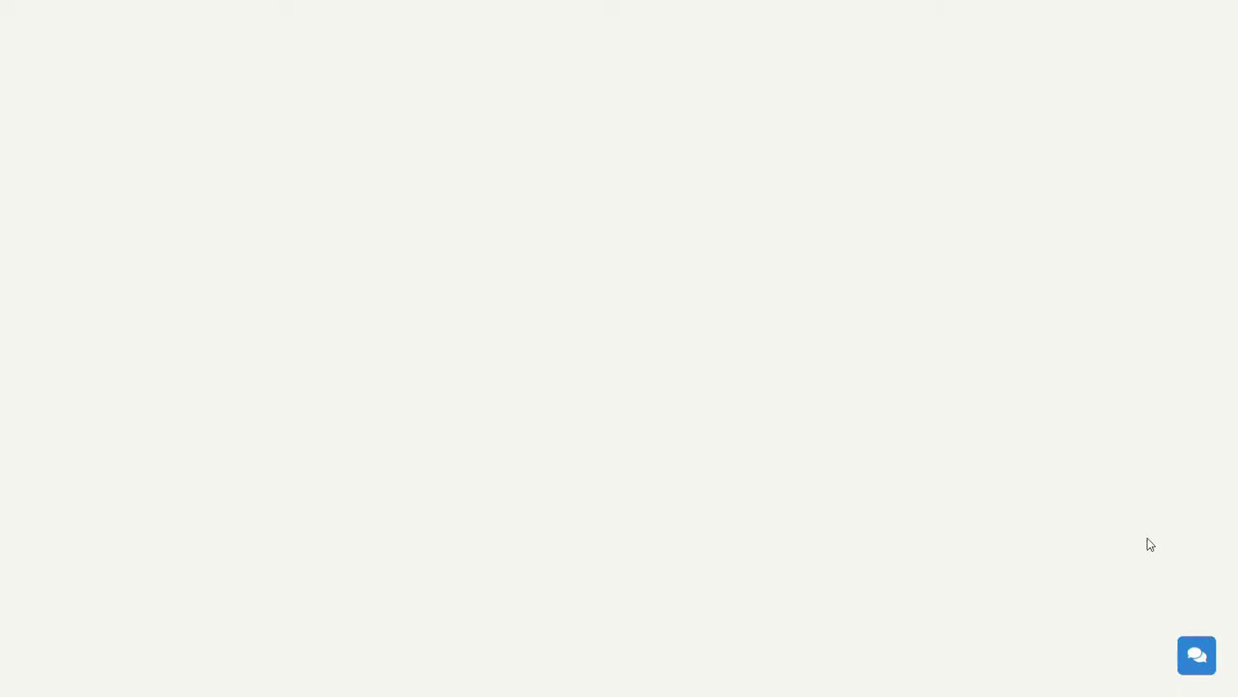
Open the ideas section from the live widget, log in with the saved account, and vote for "Blocking/Unblocking users".
left_click(1193, 652)
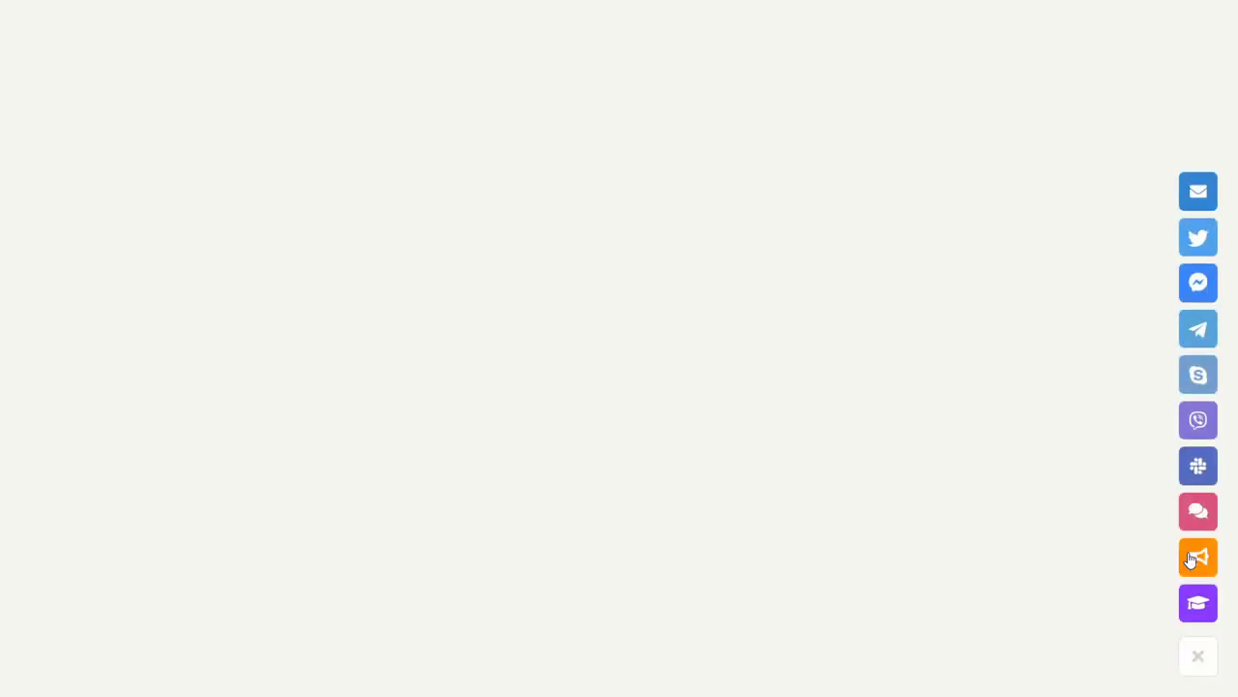
left_click(1195, 559)
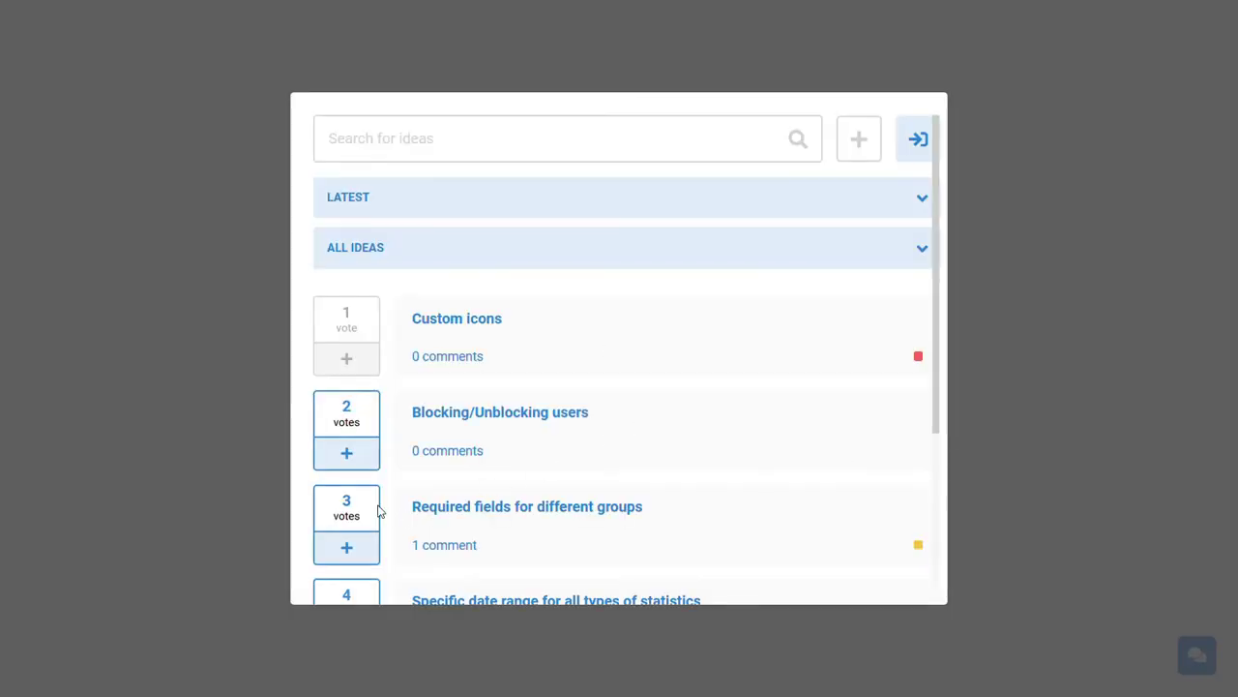
left_click(343, 461)
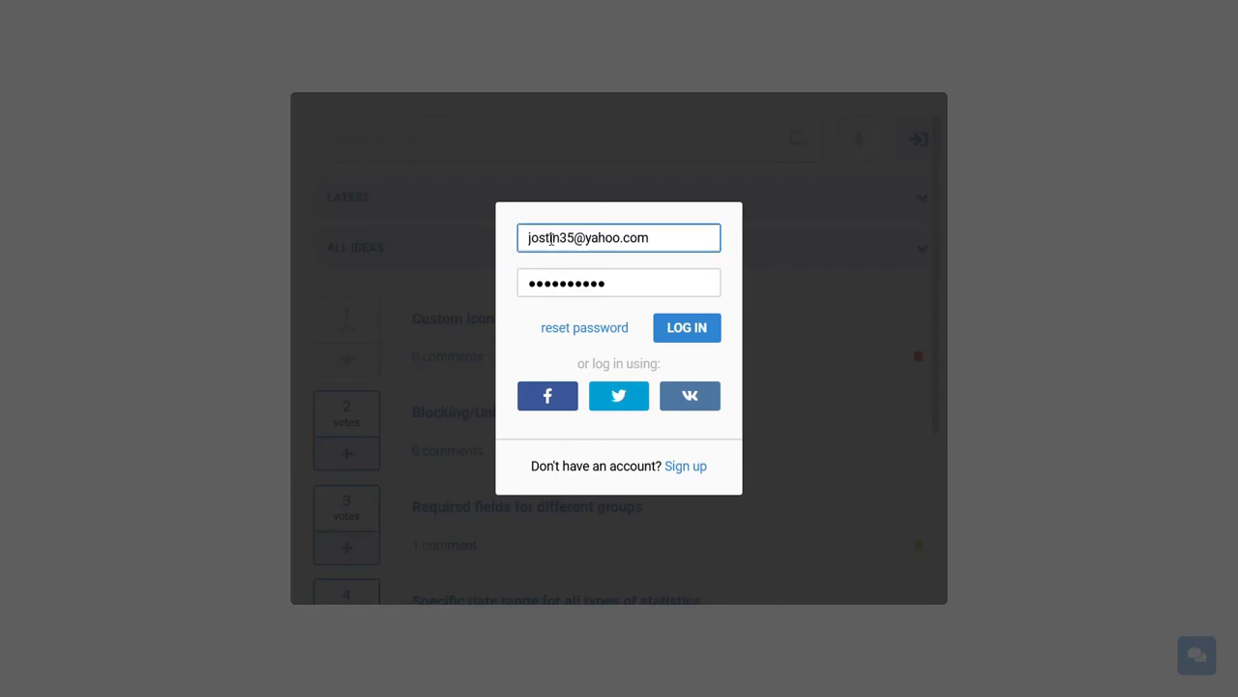
left_click(658, 328)
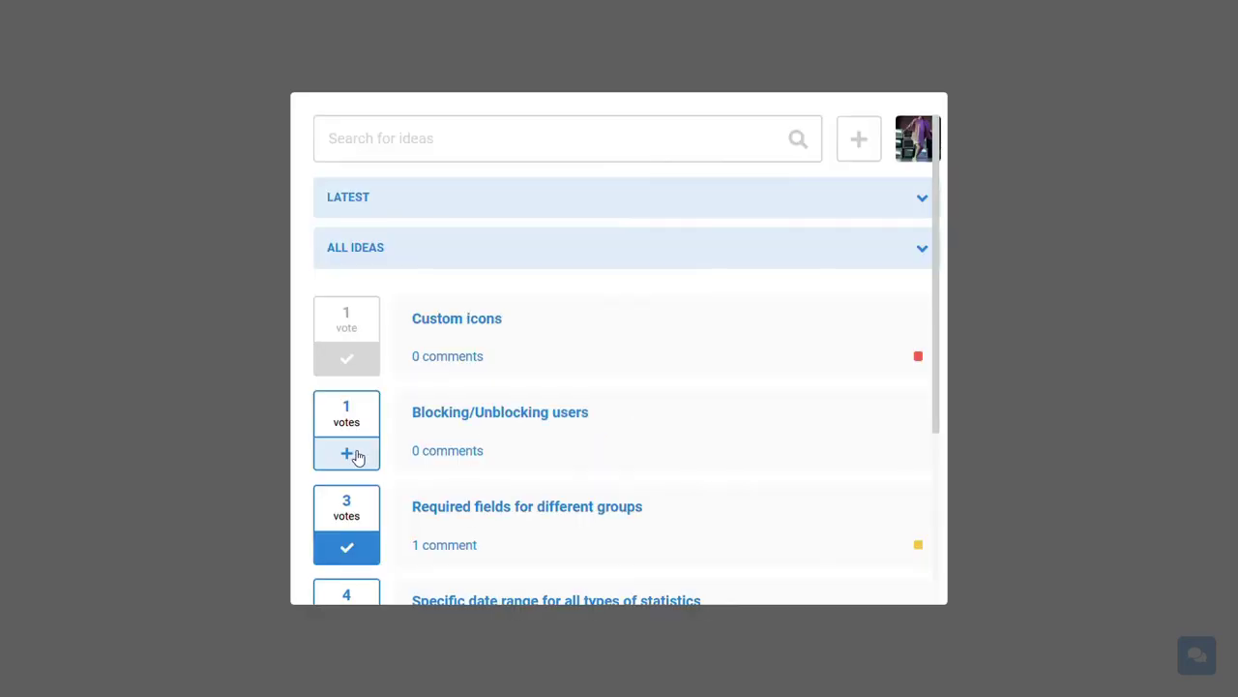
left_click(355, 455)
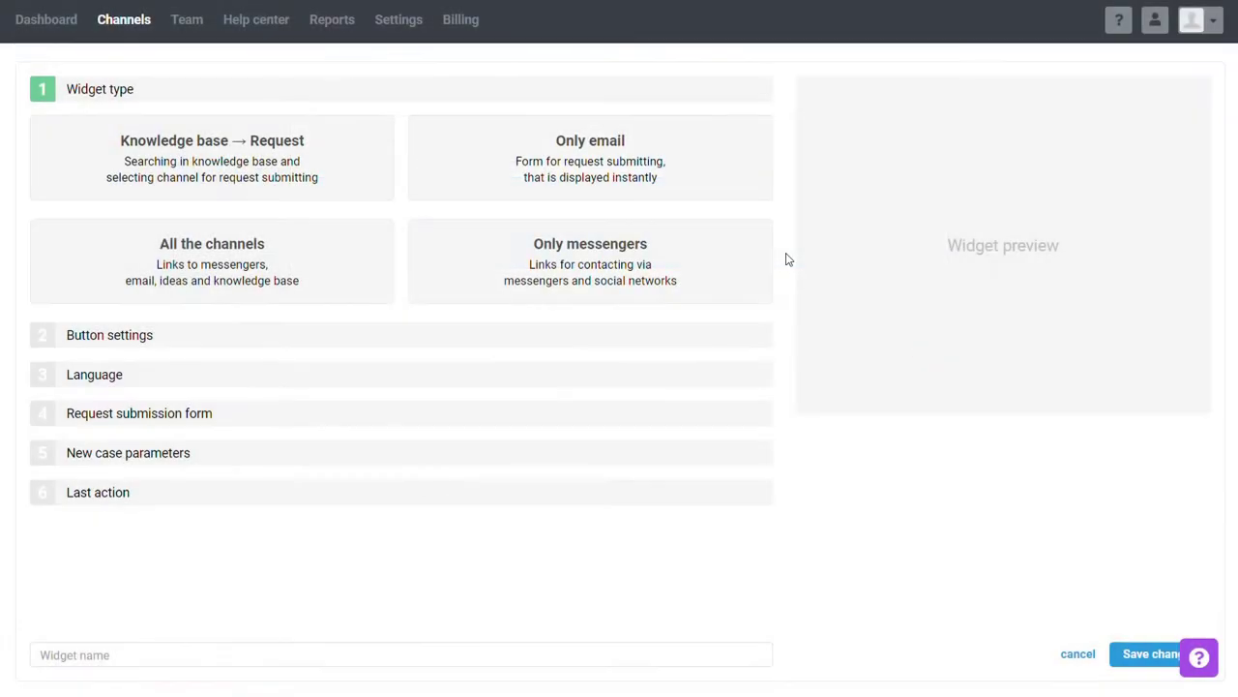
Choose the "Only messengers" widget type, advance to its channel settings, and open Facebook Messenger from the live widget.
left_click(672, 264)
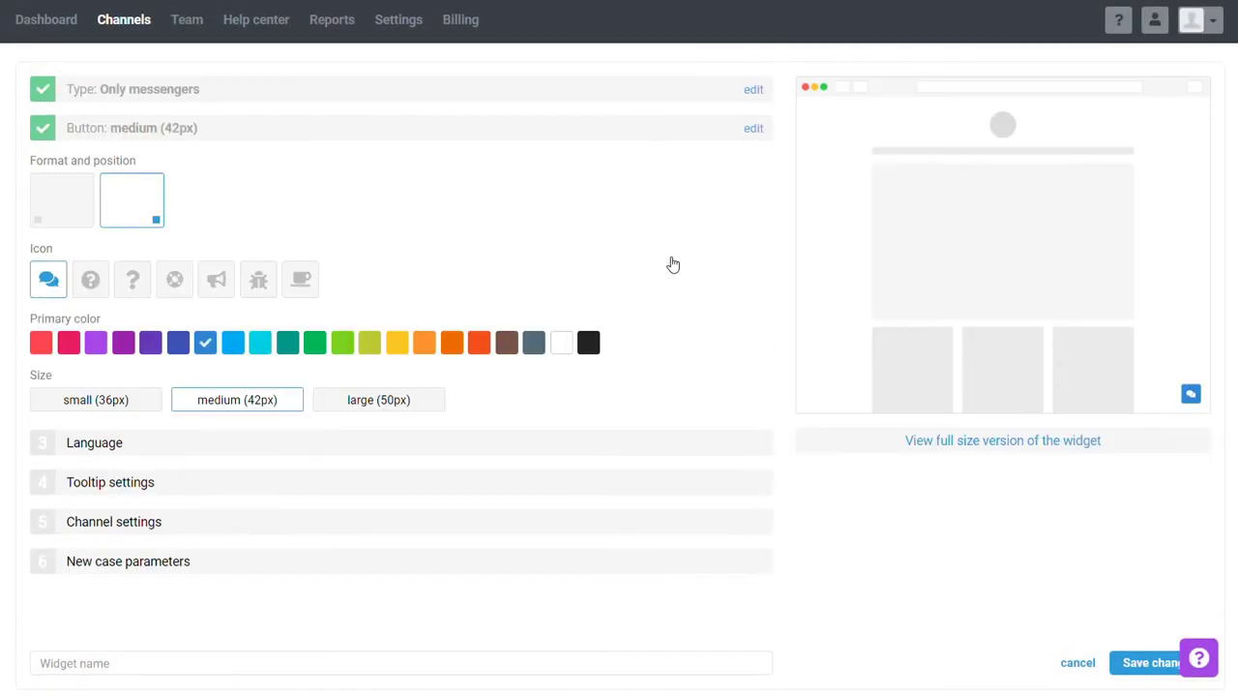
left_click(297, 445)
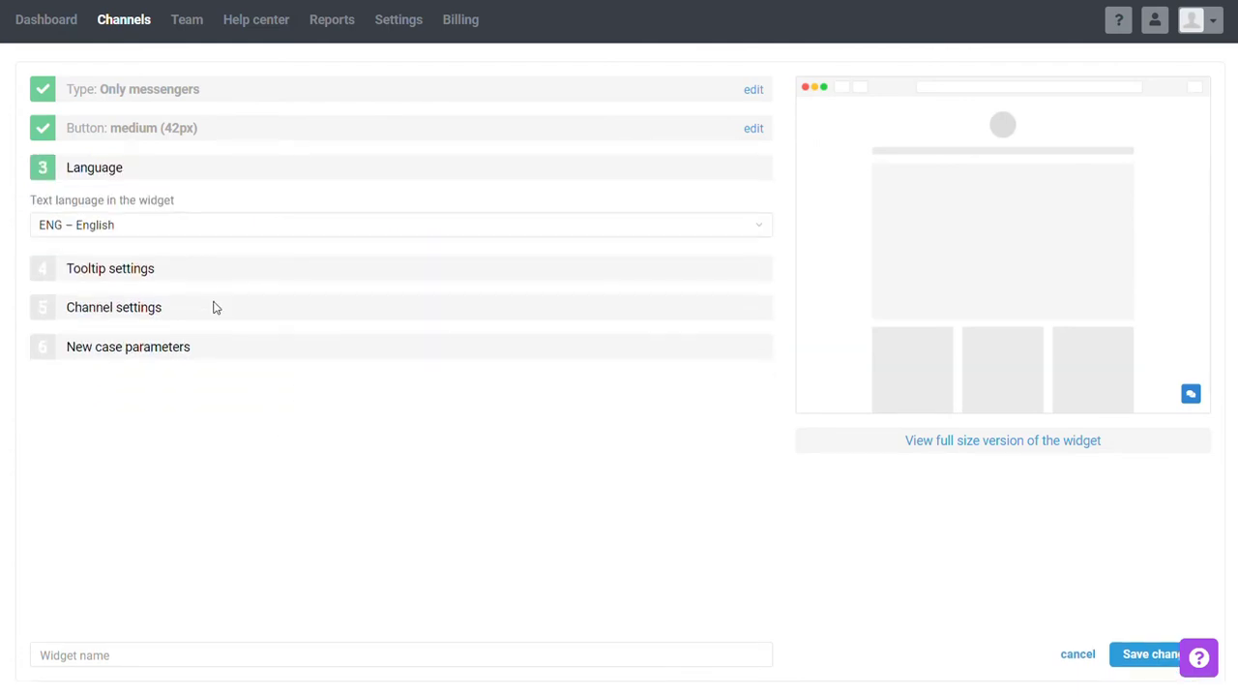
left_click(196, 274)
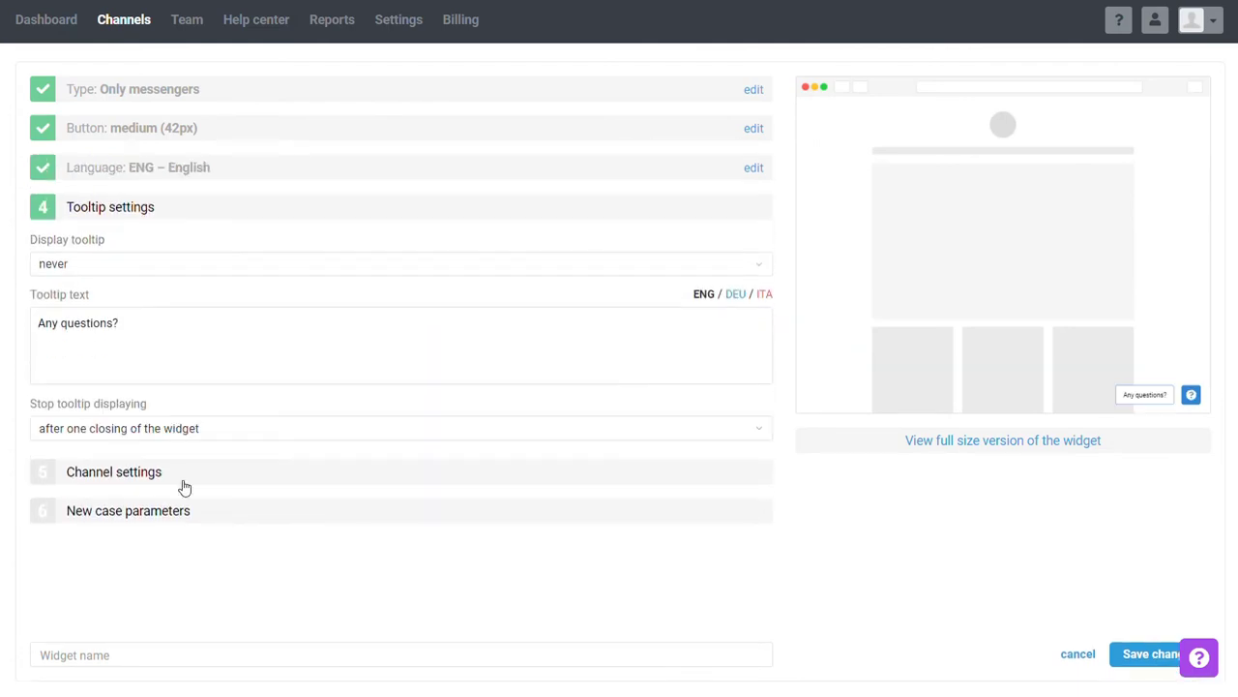
left_click(185, 484)
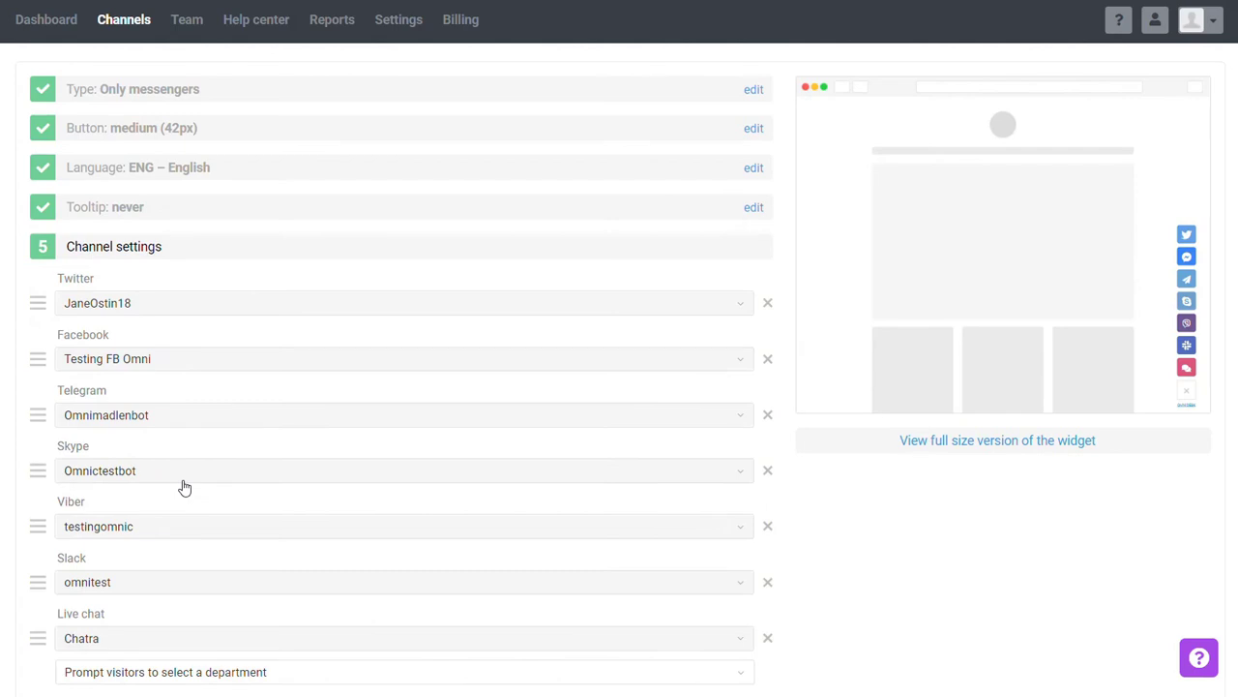
scroll(185, 487, "down", 1)
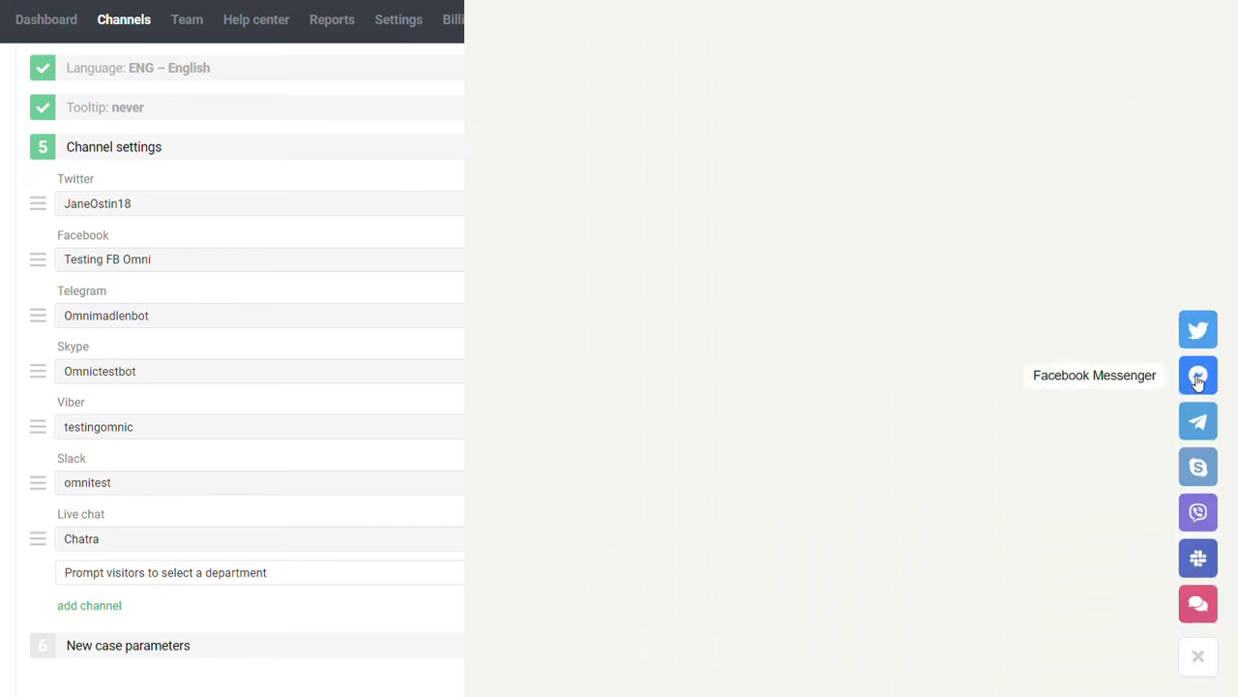
left_click(1198, 378)
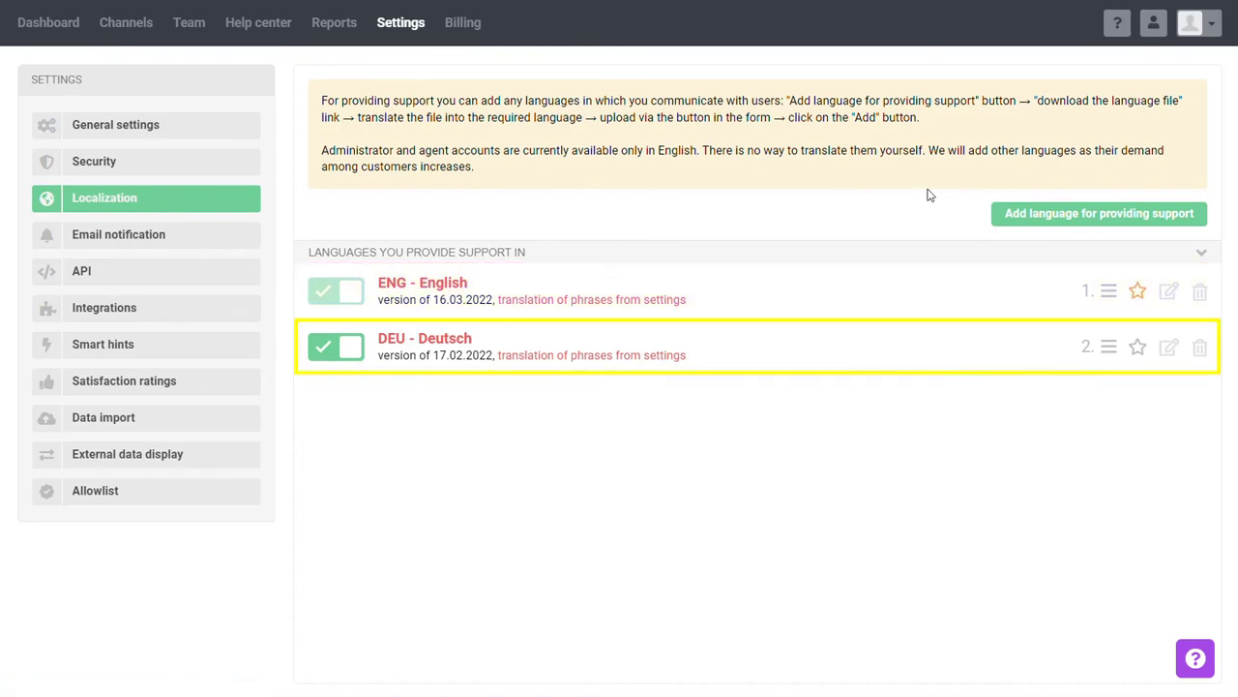
Add "ITA - Italiano" as a support language with the file "support_center_ITA_2_03-05-2022" and enable it.
left_click(1007, 212)
left_click(732, 378)
type("ita")
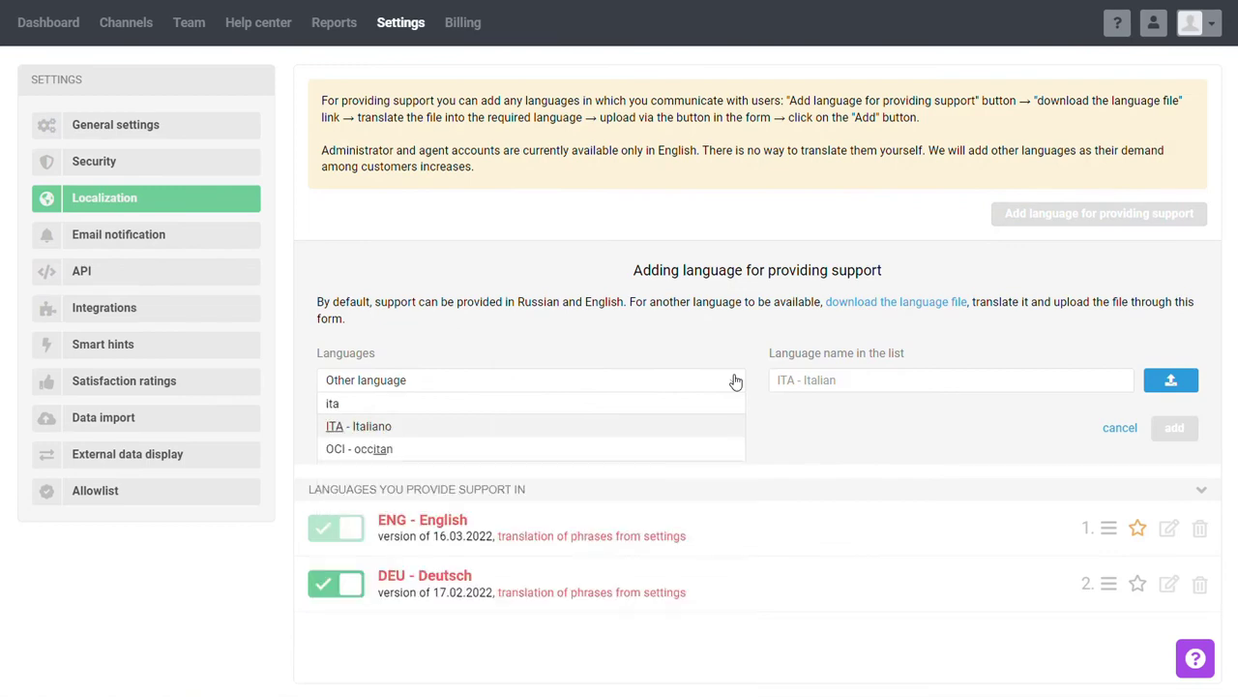
key("Return")
left_click(1153, 387)
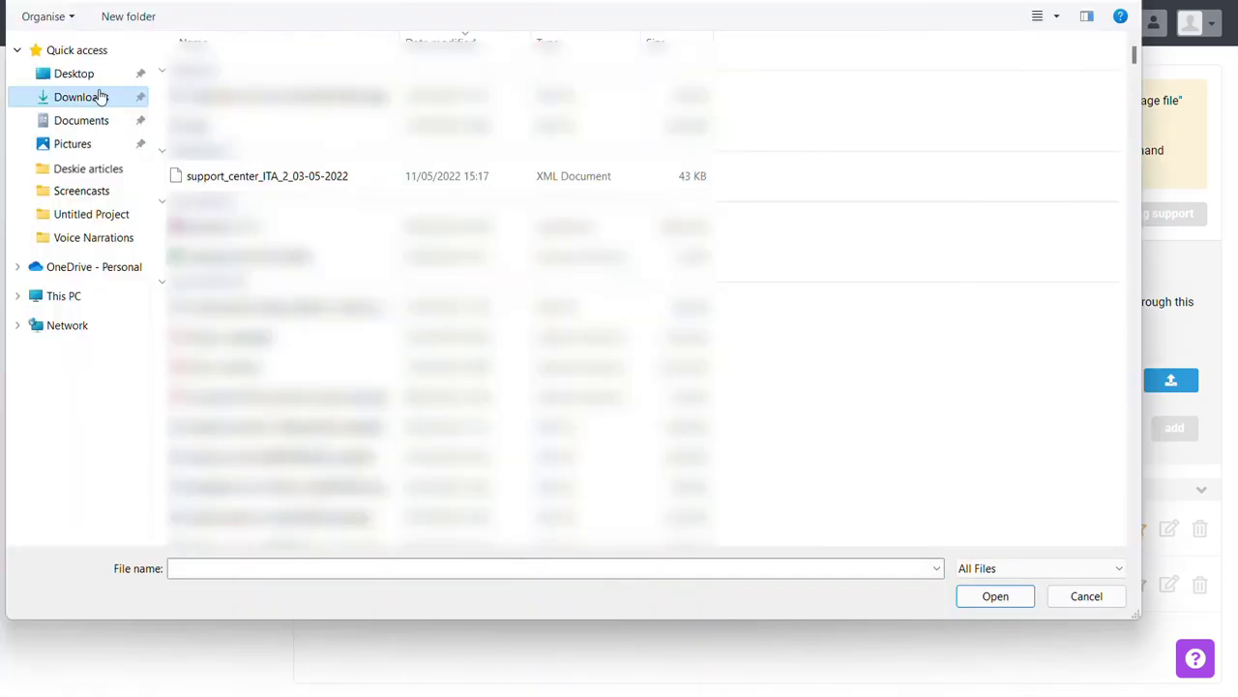
double_click(267, 175)
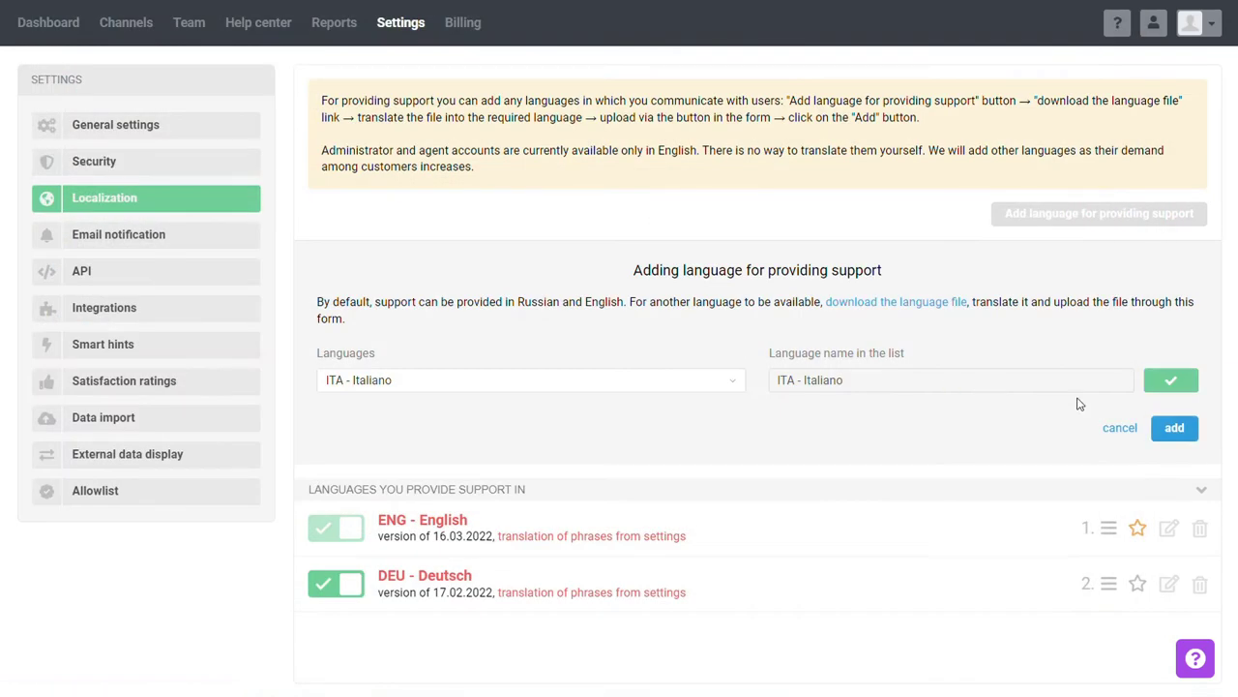
left_click(1166, 432)
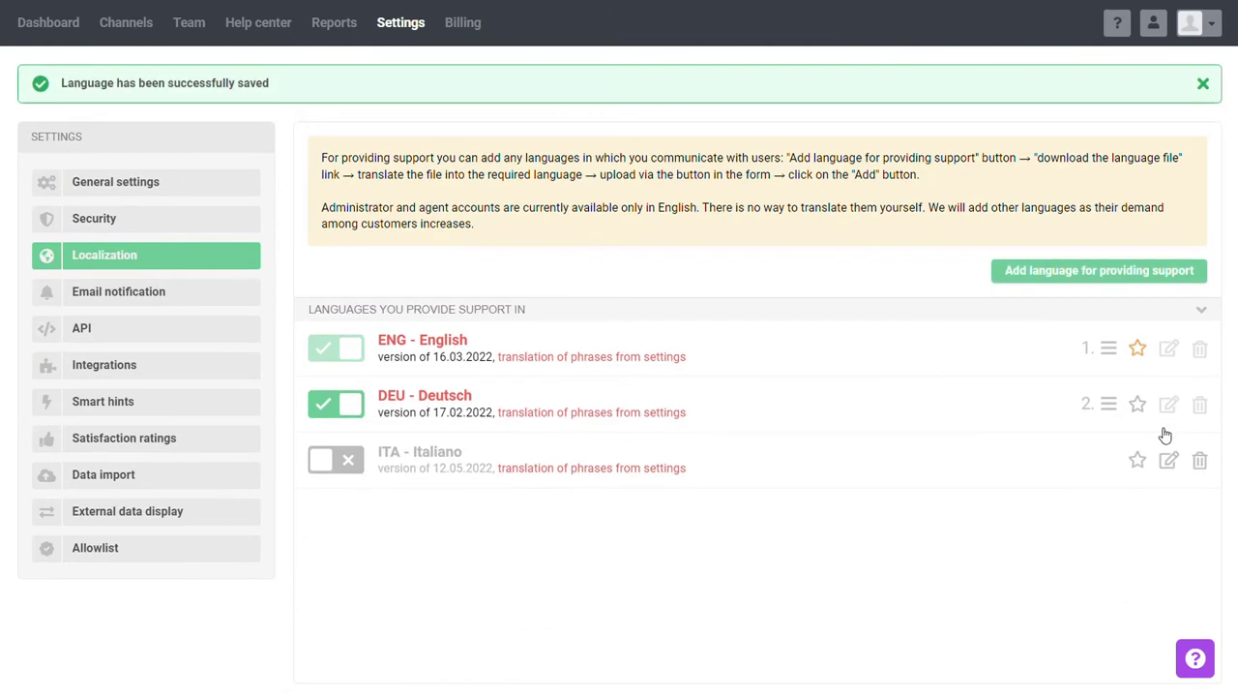
left_click(326, 465)
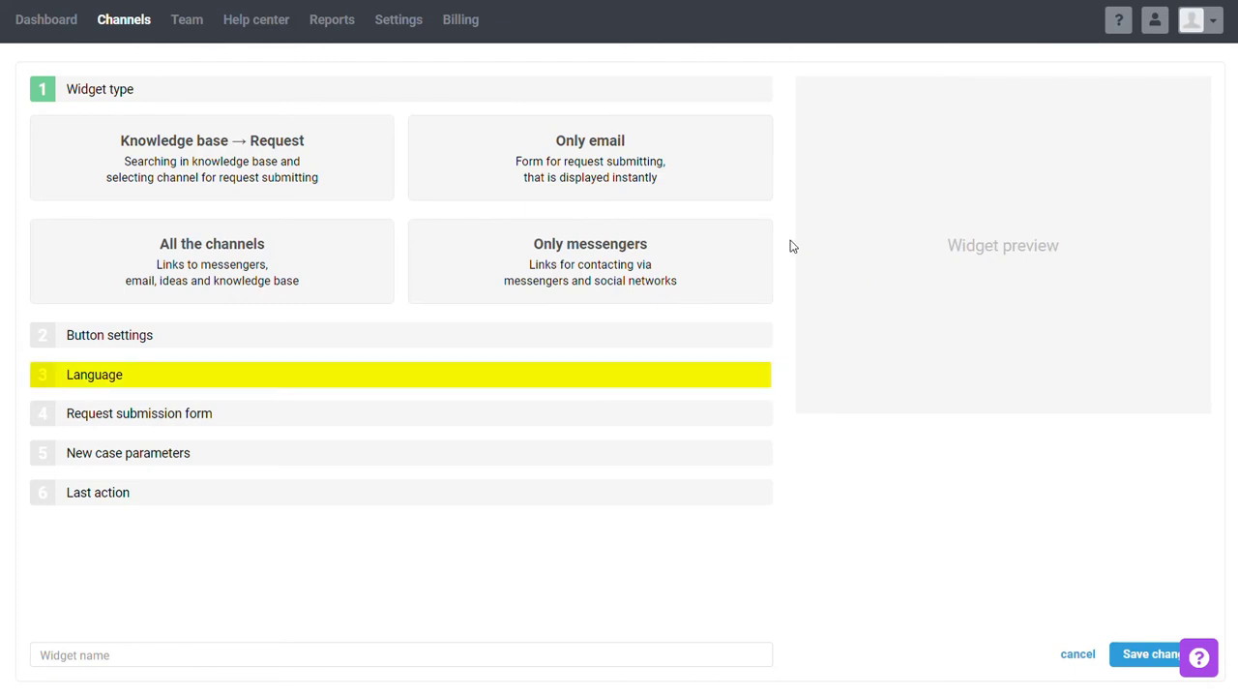
Choose the "Only email" widget type and open the choices for its text language.
left_click(633, 188)
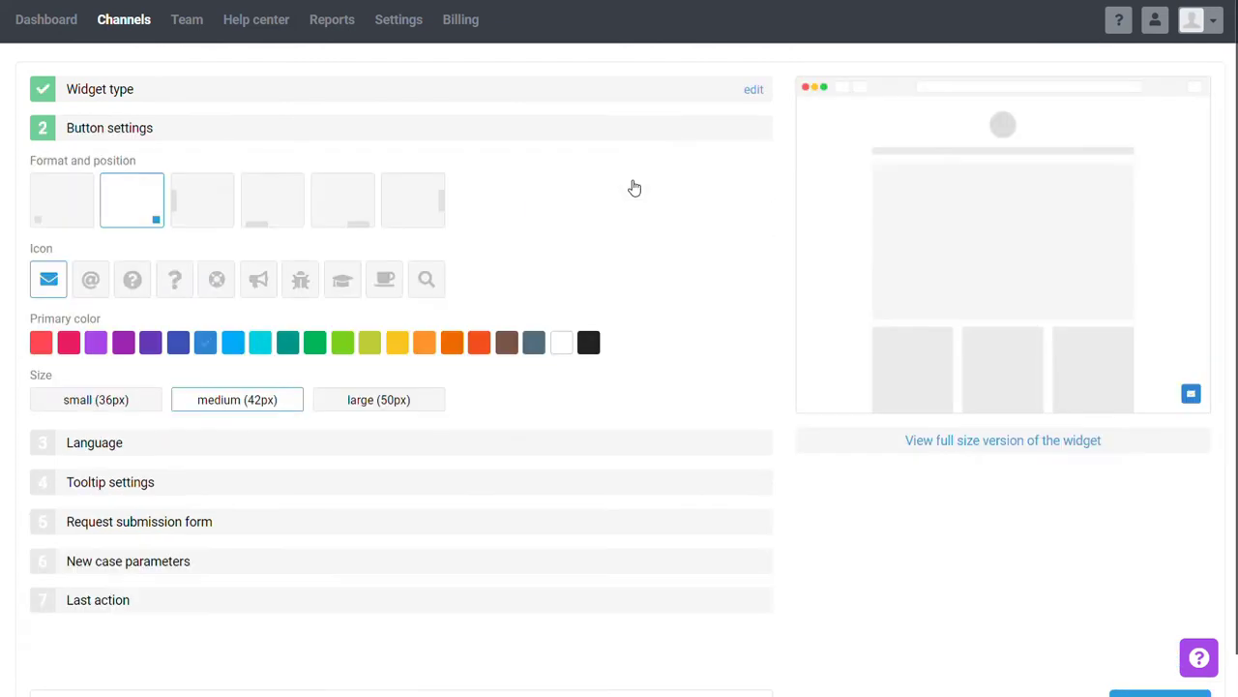
left_click(261, 446)
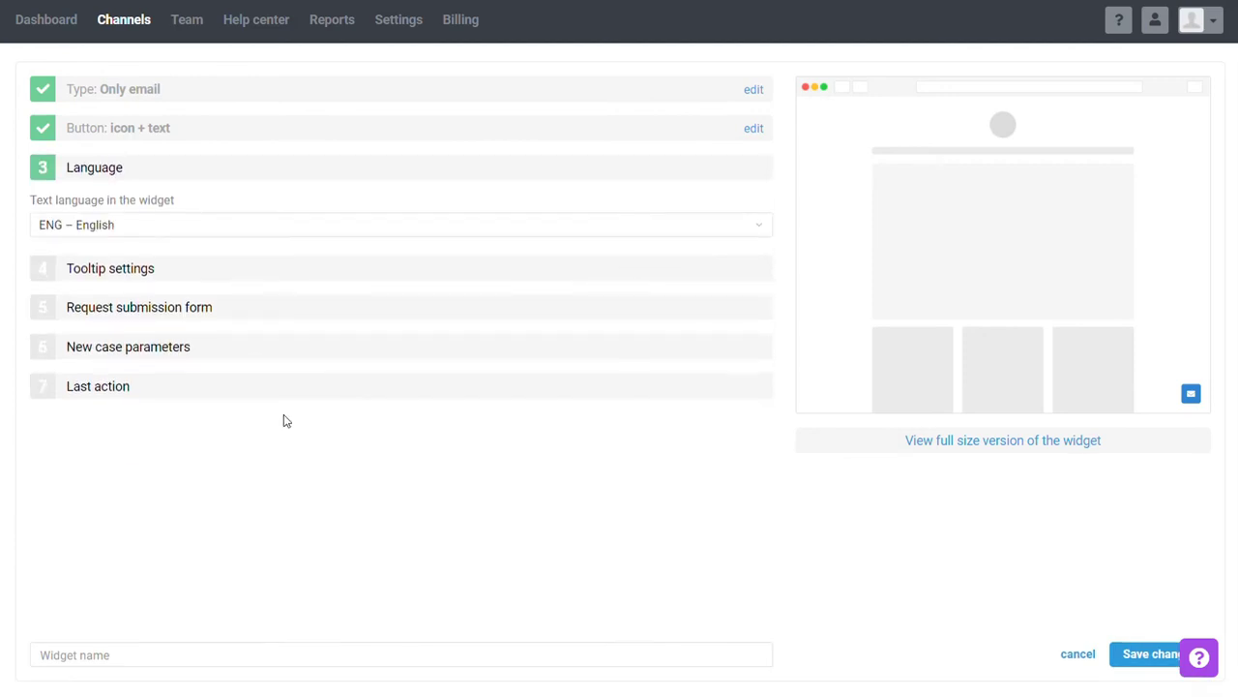
left_click(414, 235)
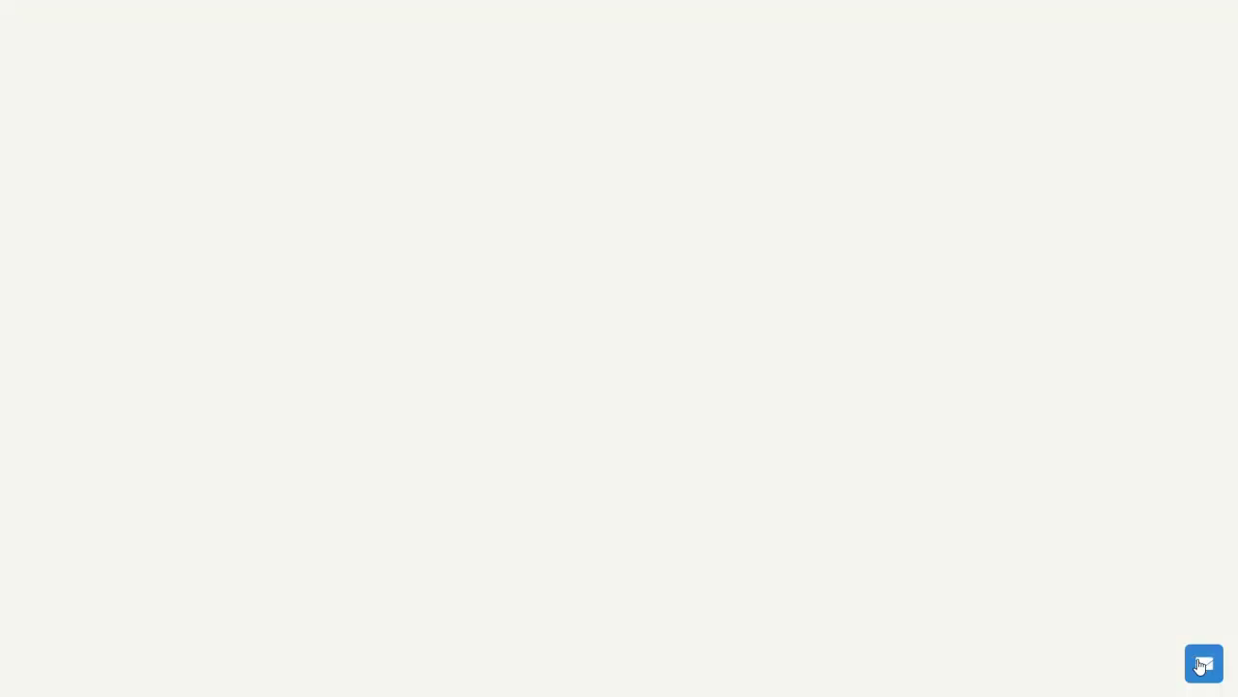
Open the live widget before and after setting Google Chrome's display language to Italian.
left_click(1204, 663)
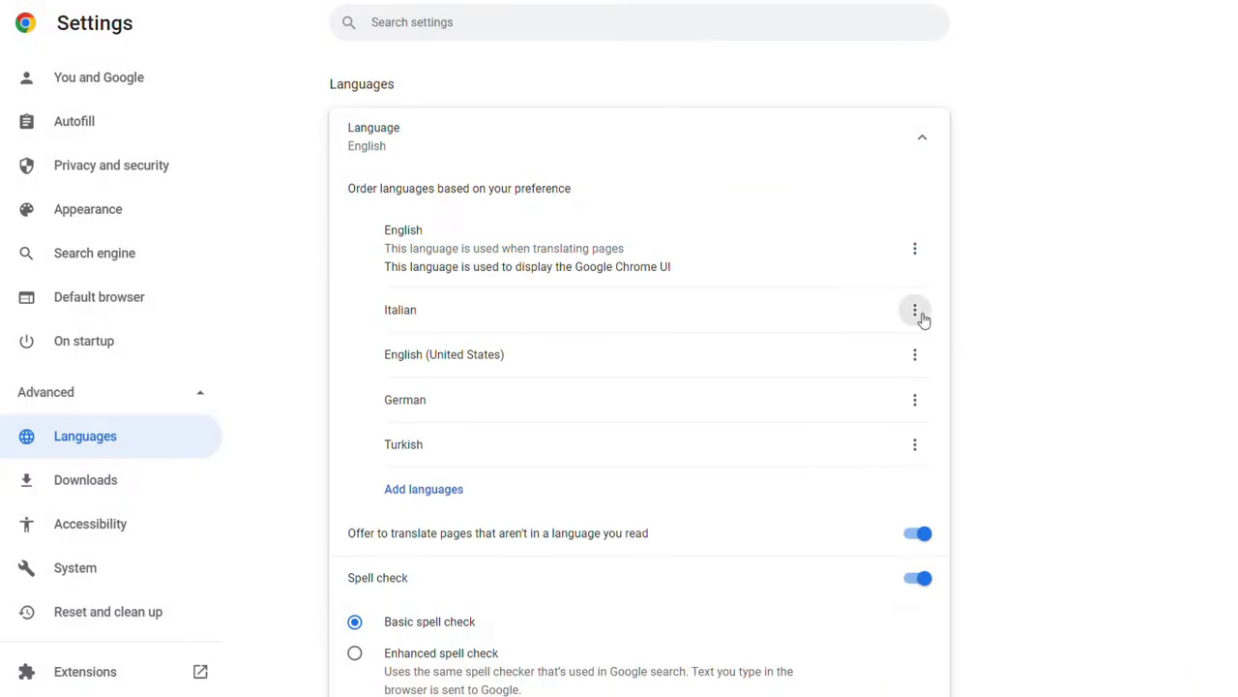
left_click(915, 310)
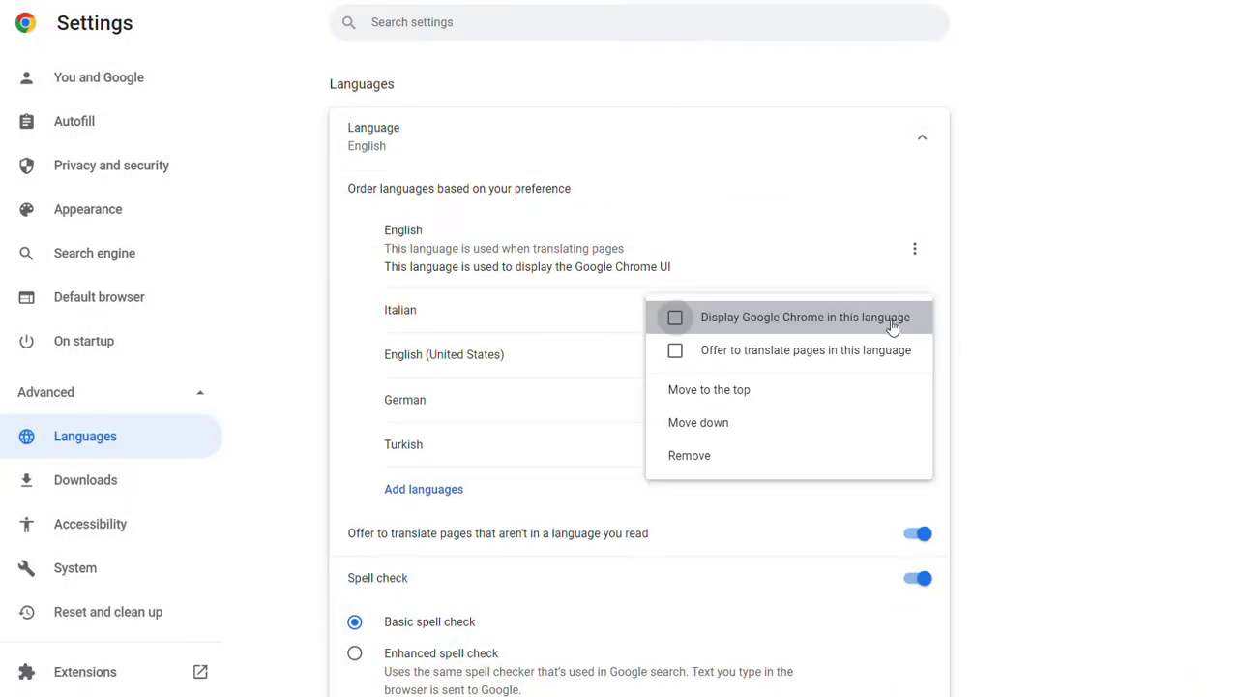
left_click(864, 320)
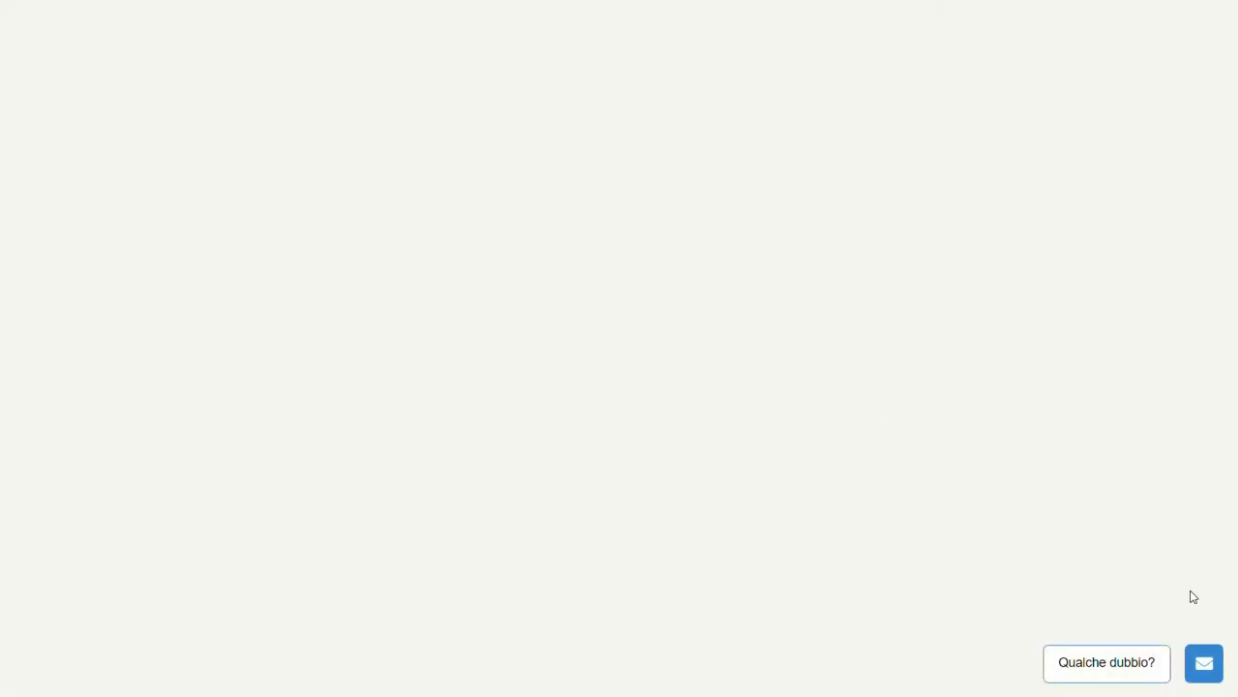
left_click(1202, 662)
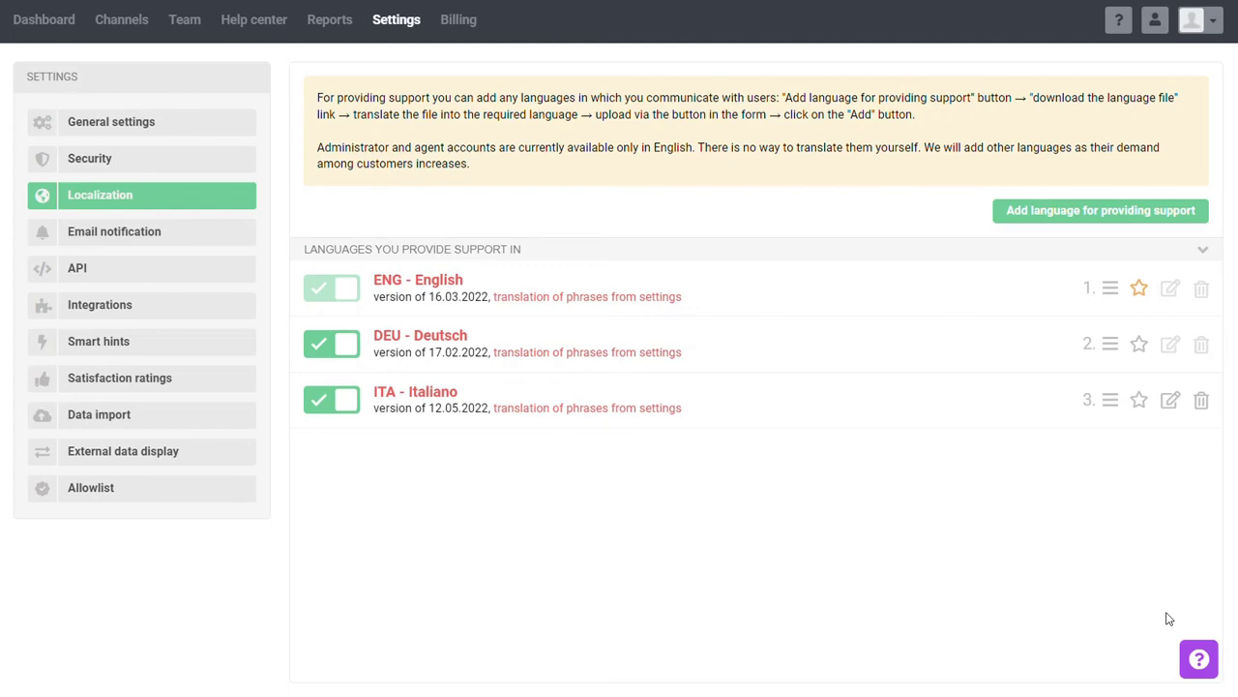
Mark "ITA - Italiano" as the default language for providing support.
left_click(1140, 406)
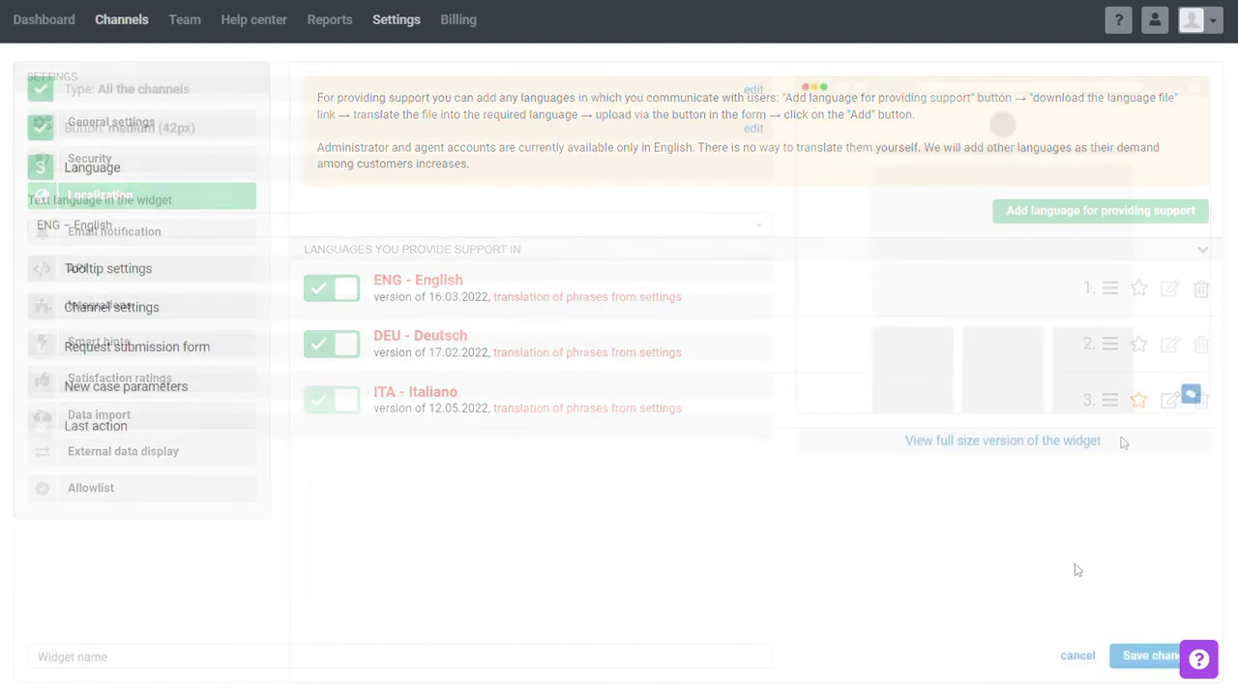
Go through the English widget's tooltip, channel and request form settings, and save it as "All channels (ENG)".
left_click(215, 275)
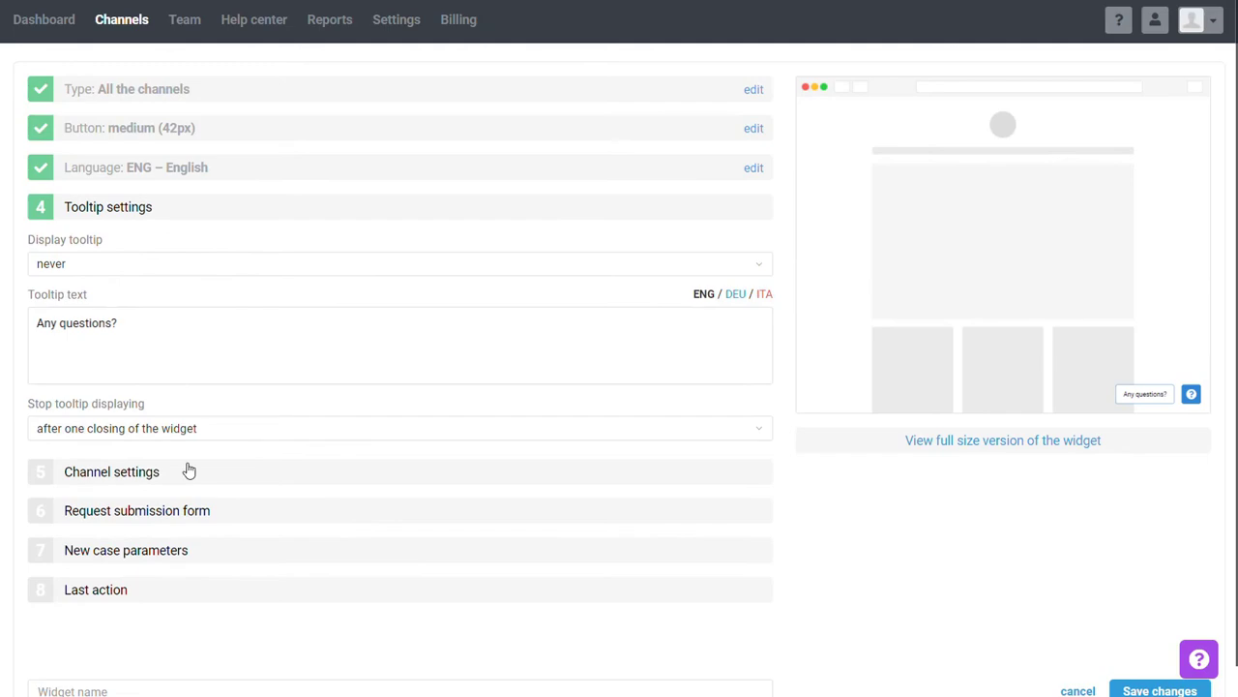
left_click(189, 471)
scroll(237, 414, "down", 5)
left_click(232, 472)
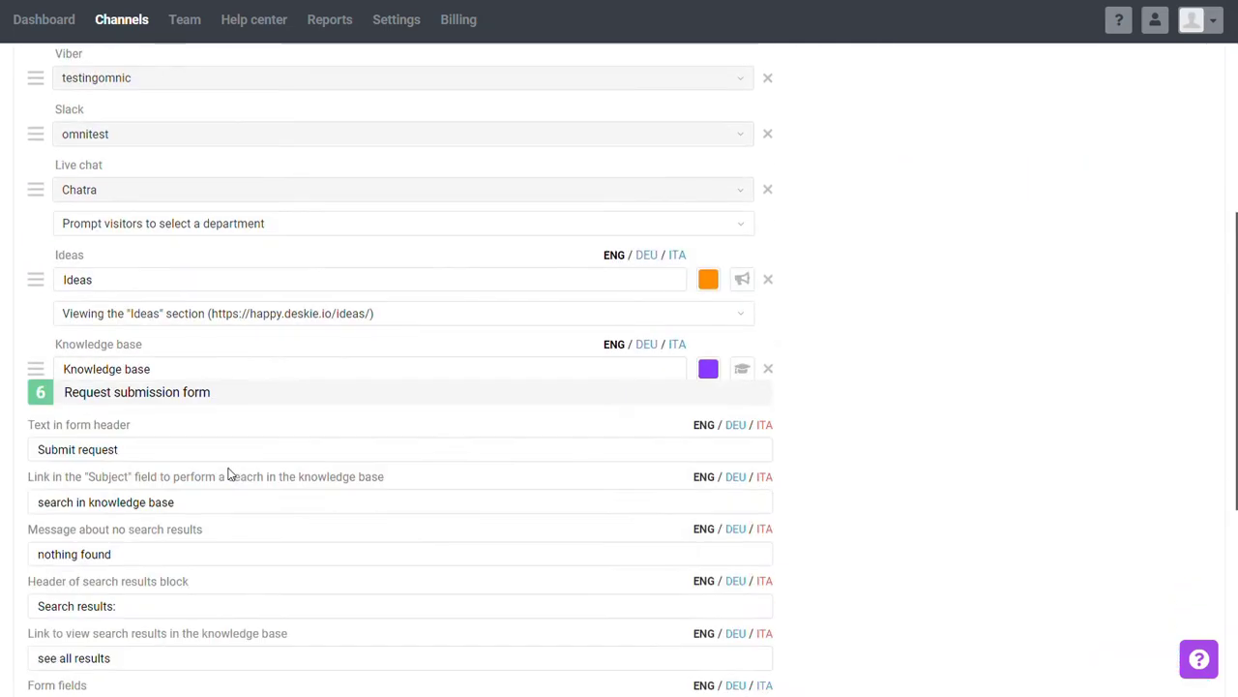
left_click(213, 514)
left_click(199, 656)
type("All channels (ENG)")
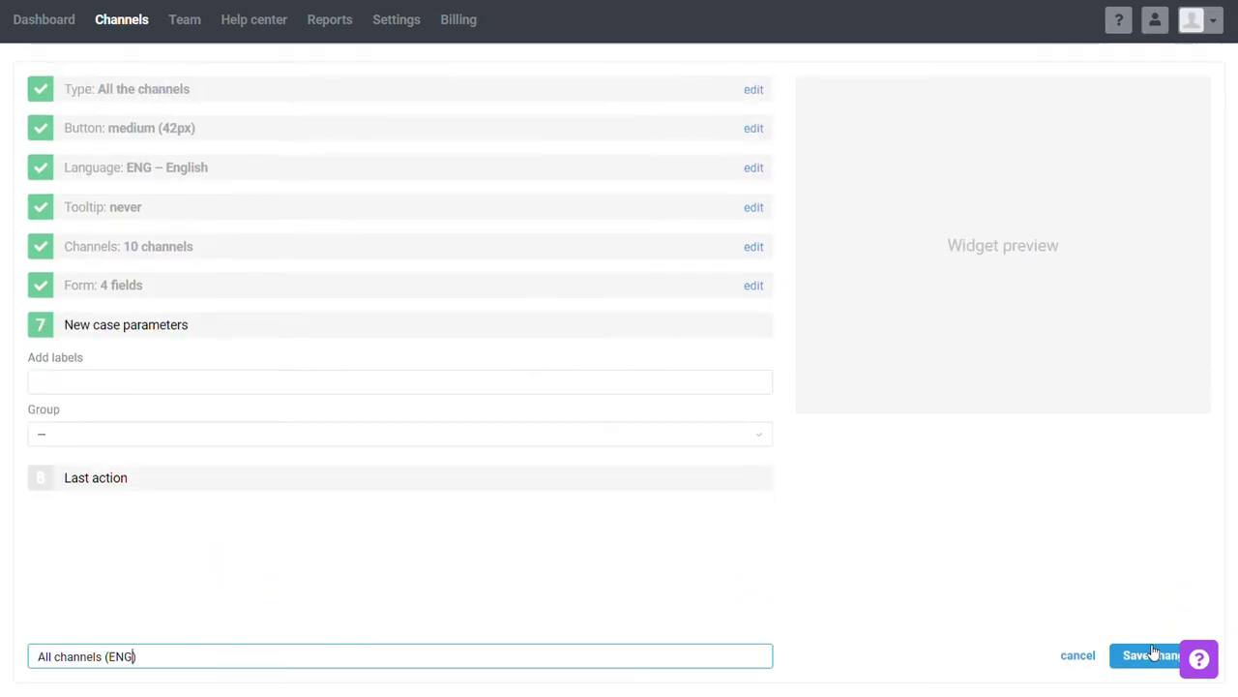
left_click(1151, 655)
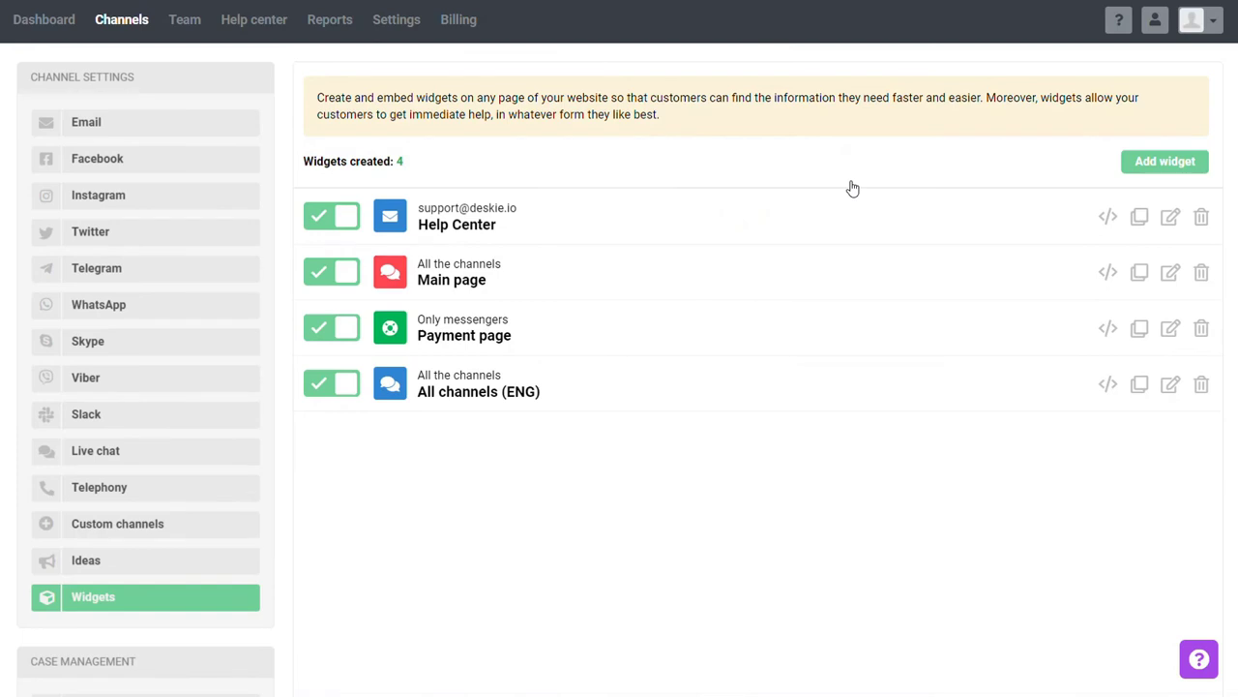
Add an "All the channels" widget and set its text language to "ITA – Italiano".
left_click(1144, 170)
left_click(174, 249)
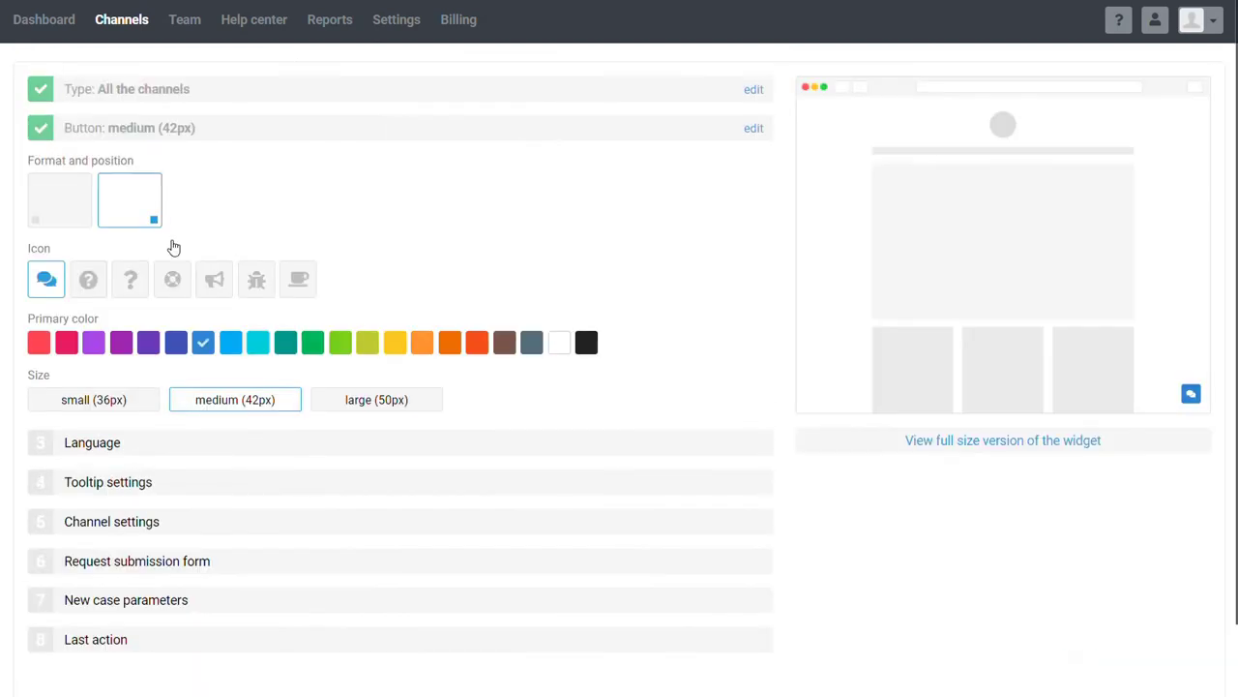
left_click(192, 442)
left_click(185, 232)
left_click(133, 361)
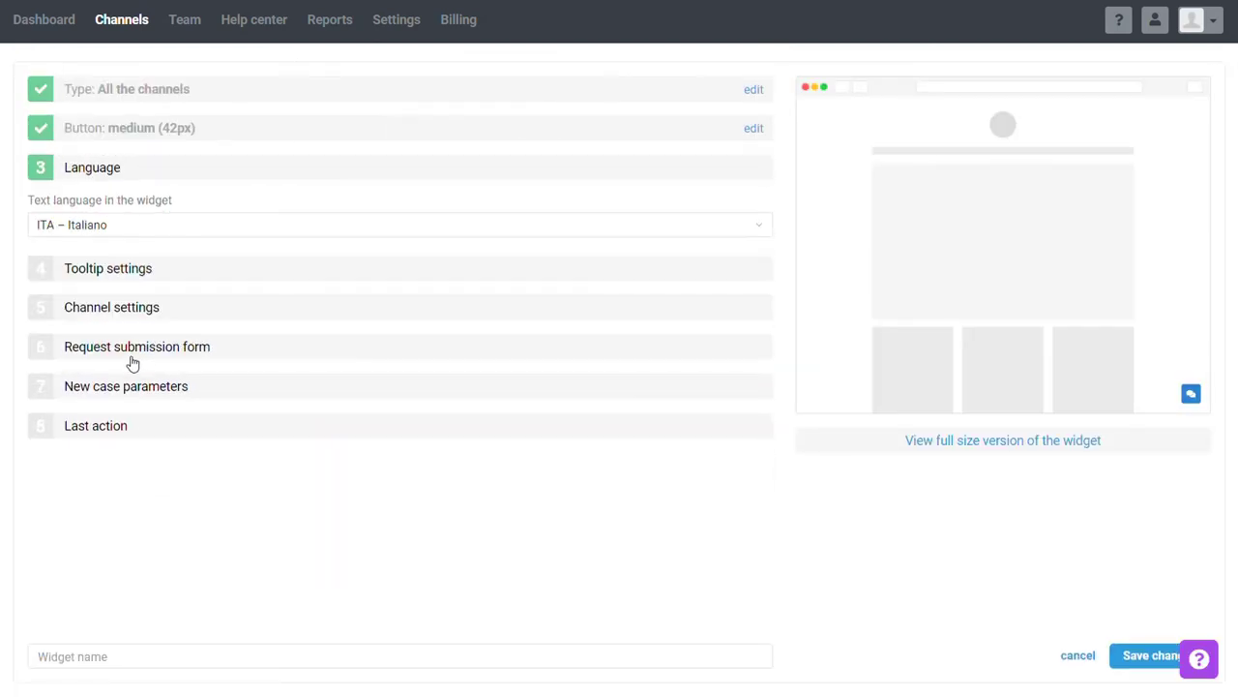
Enter "Qualche dubbio?" as the Italian tooltip text of the new widget.
left_click(146, 273)
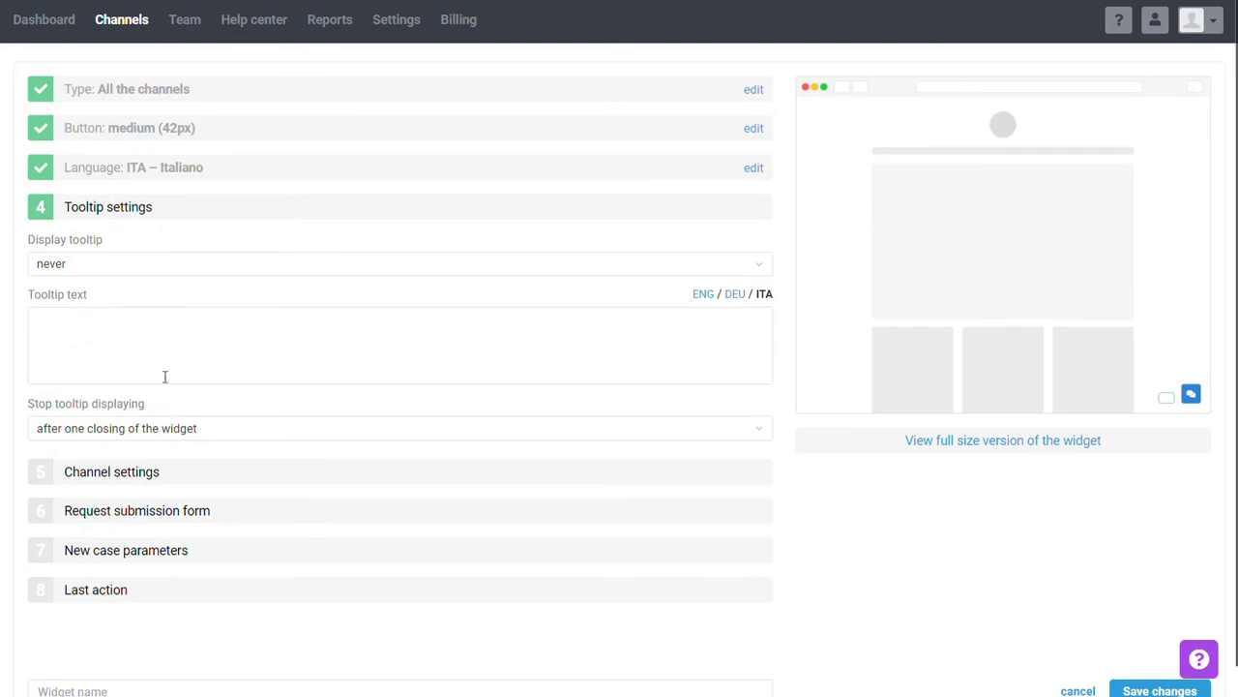
left_click(121, 327)
type("Qualche dubbio?")
Go through the Italian widget's channel and request form settings, and save it as "All channels (ITA)".
left_click(131, 471)
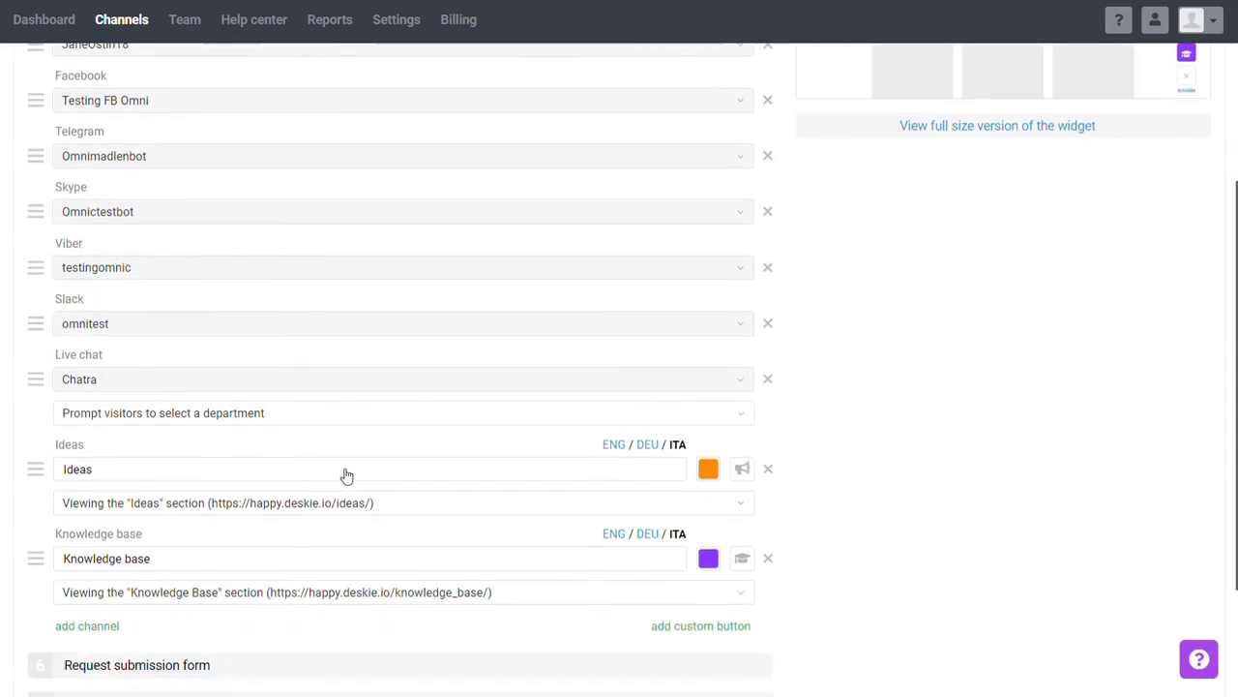
scroll(290, 479, "down", 2)
left_click(262, 478)
left_click(204, 514)
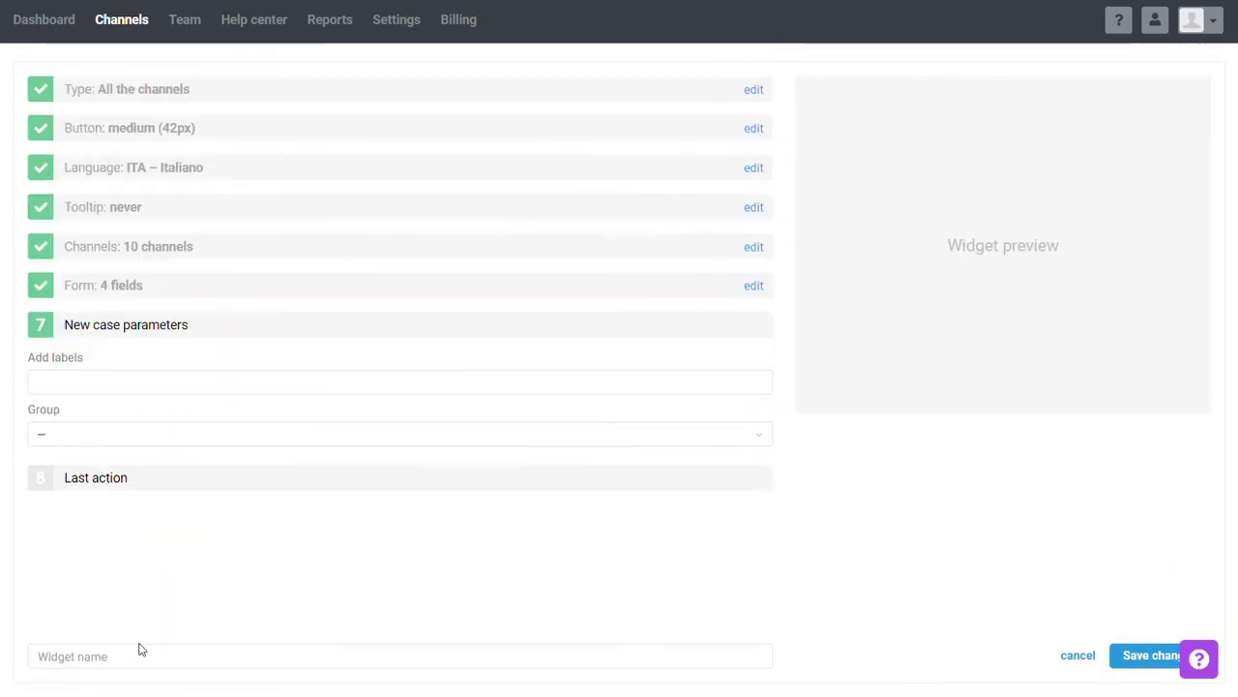
left_click(138, 649)
type("All channels (ITA)")
left_click(1135, 655)
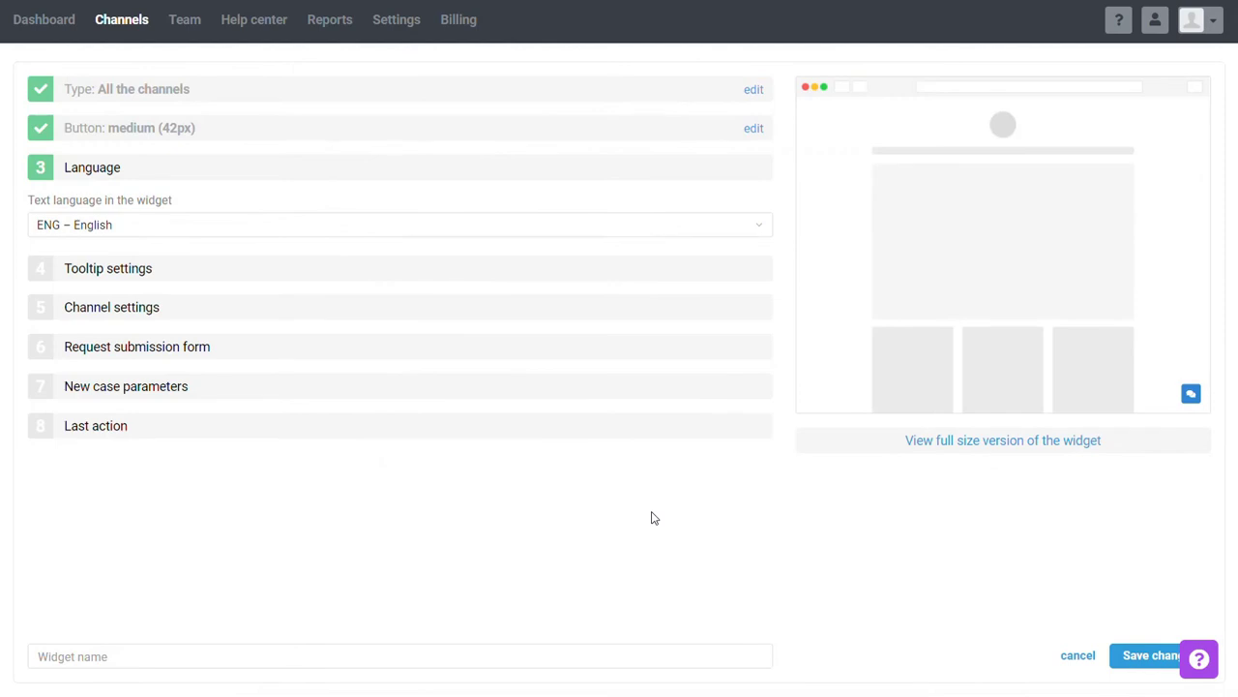
Set the widget's text language to "the language set in the help center" and open the request form from the live help center widget.
left_click(570, 226)
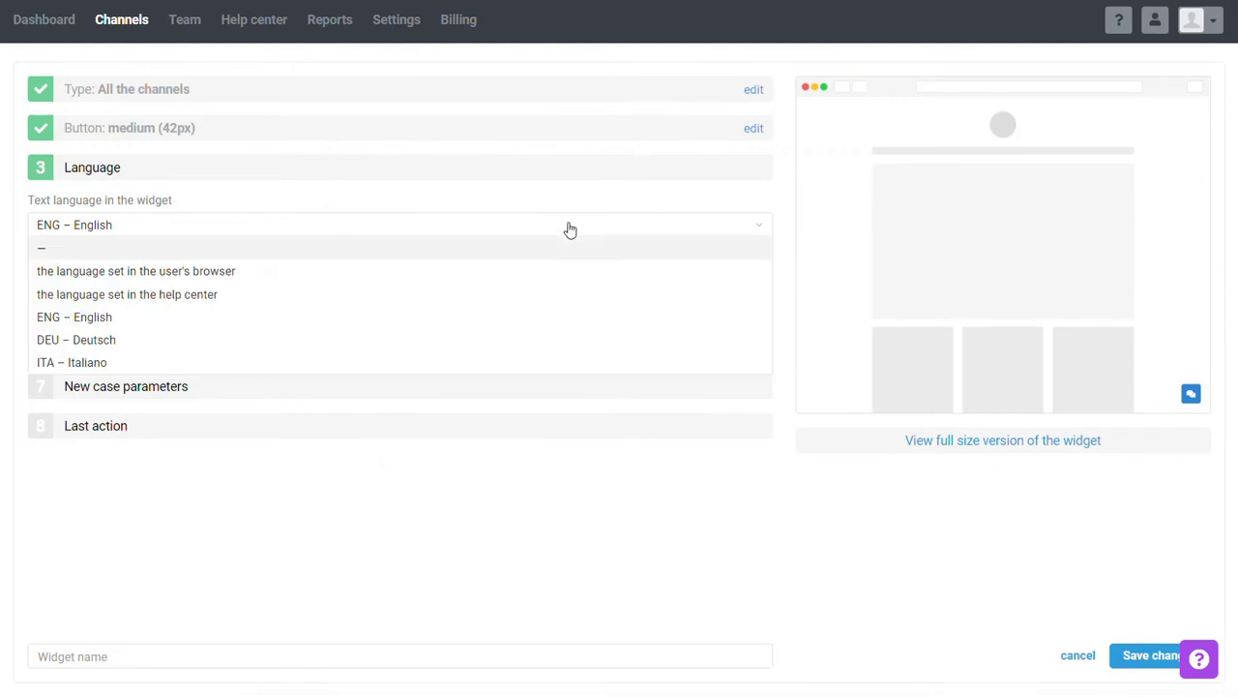
left_click(441, 307)
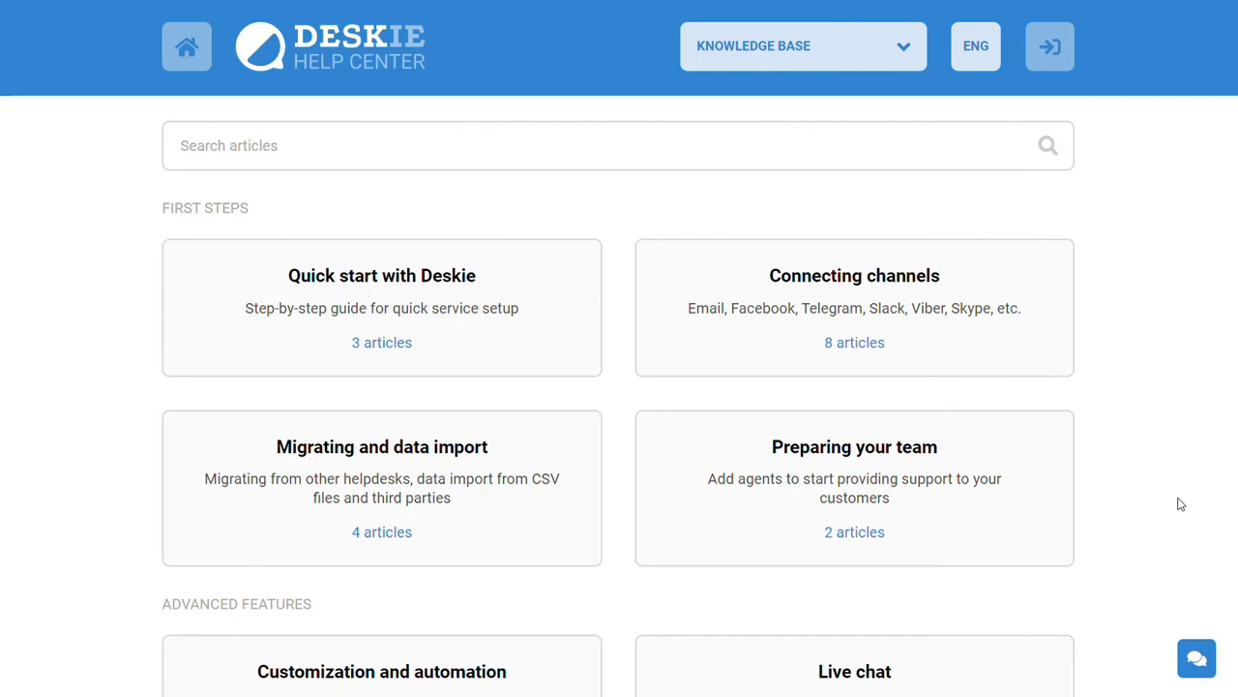
left_click(1196, 658)
left_click(1197, 199)
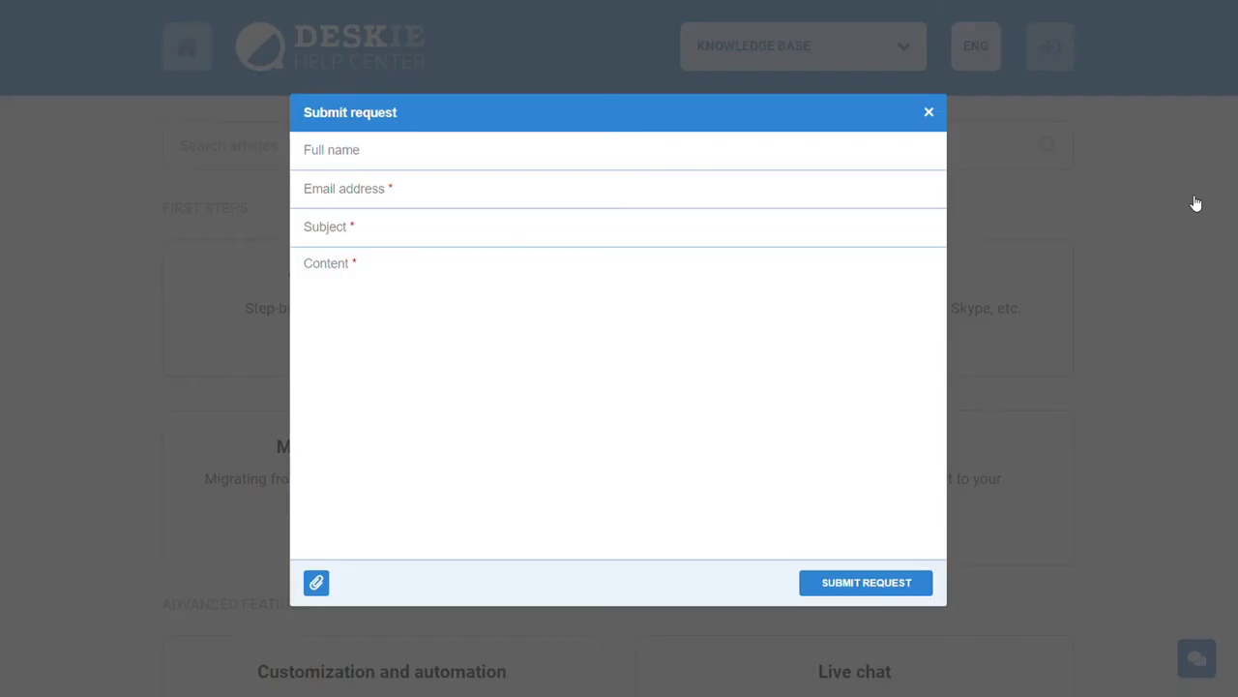
left_click(1195, 201)
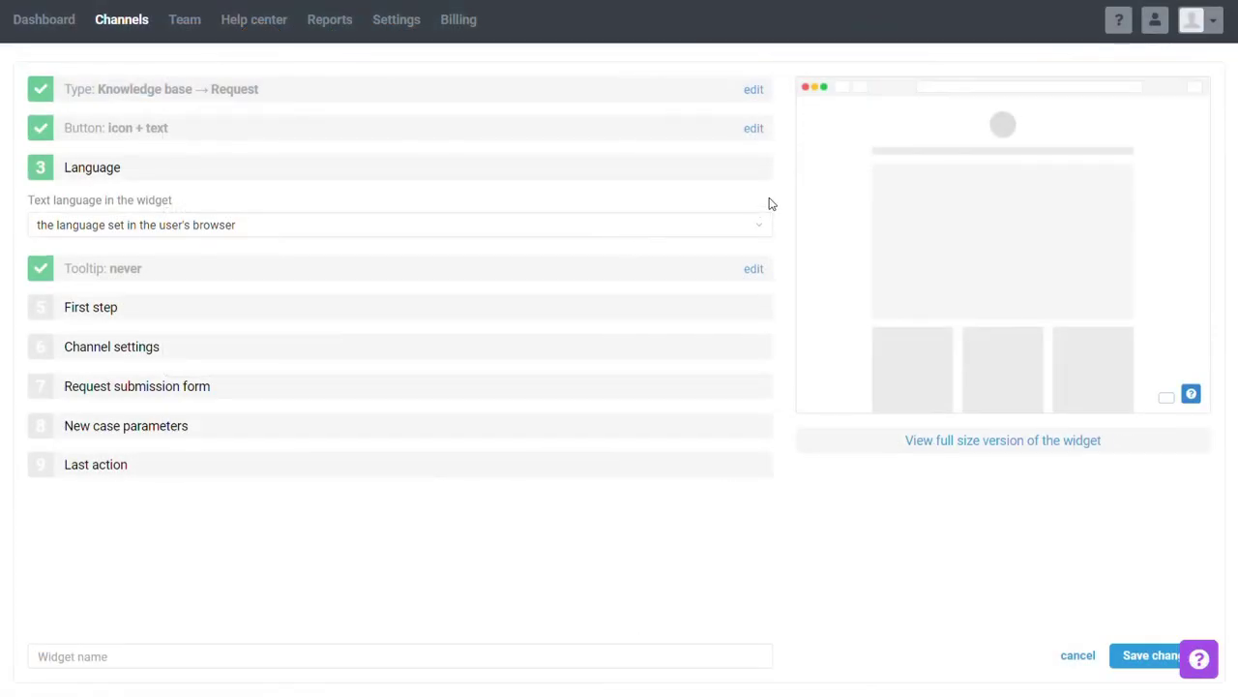
Open the "Knowledge base → Request" widget's tooltip settings and review the tooltip text in ENG, DEU and ITA.
left_click(699, 268)
left_click(595, 338)
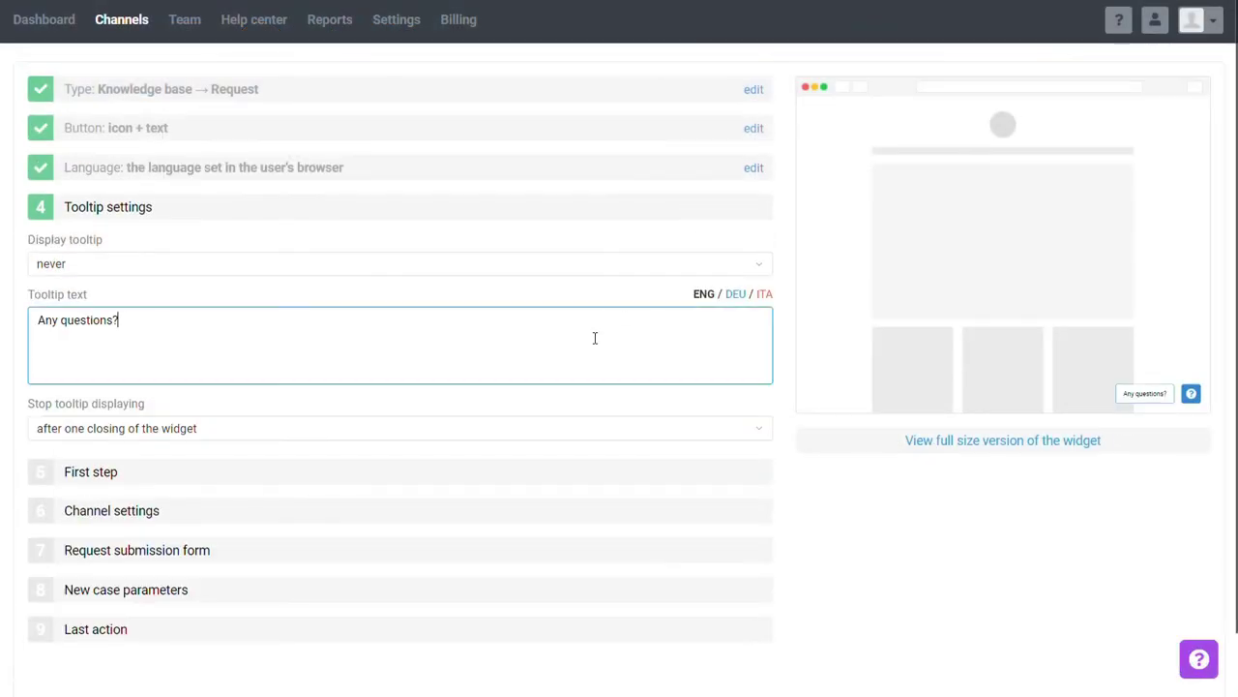
left_click(763, 294)
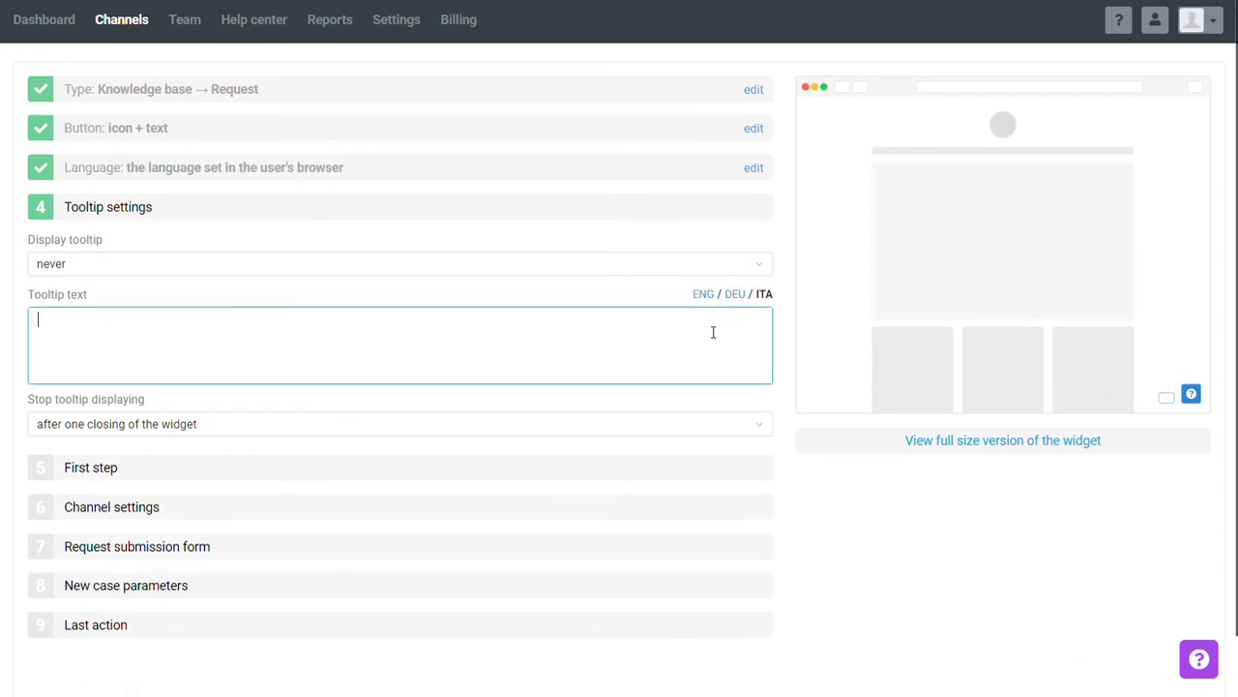
left_click(706, 295)
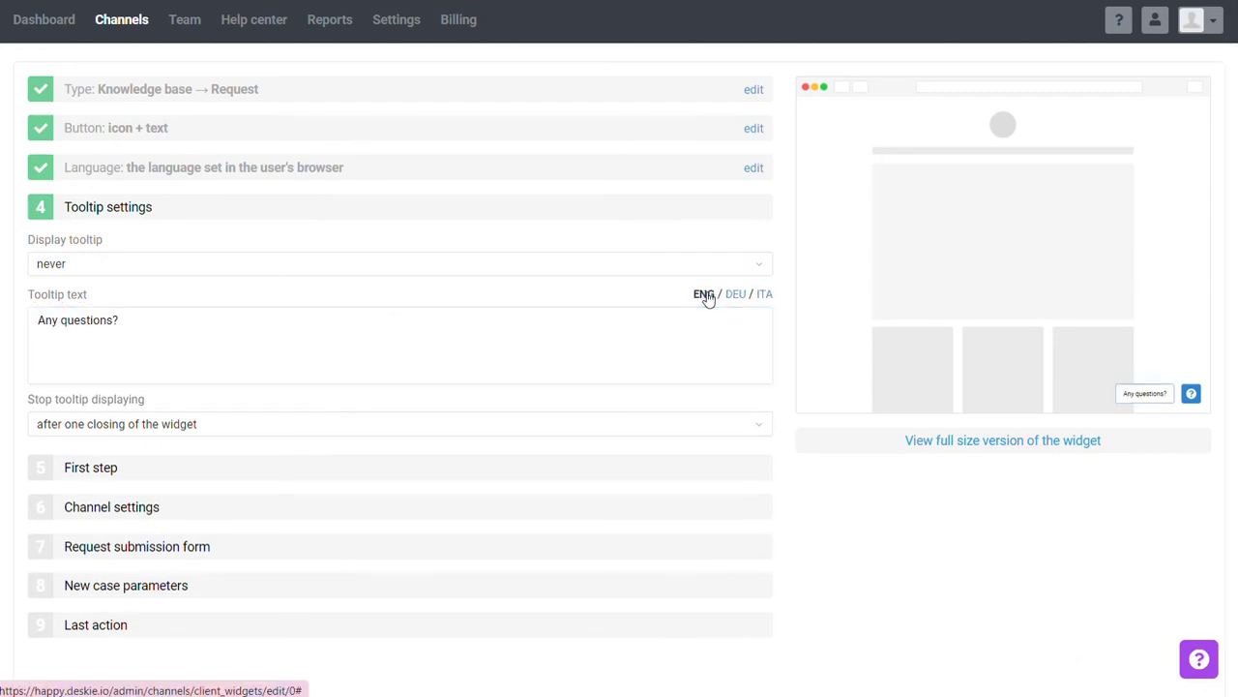
left_click(736, 297)
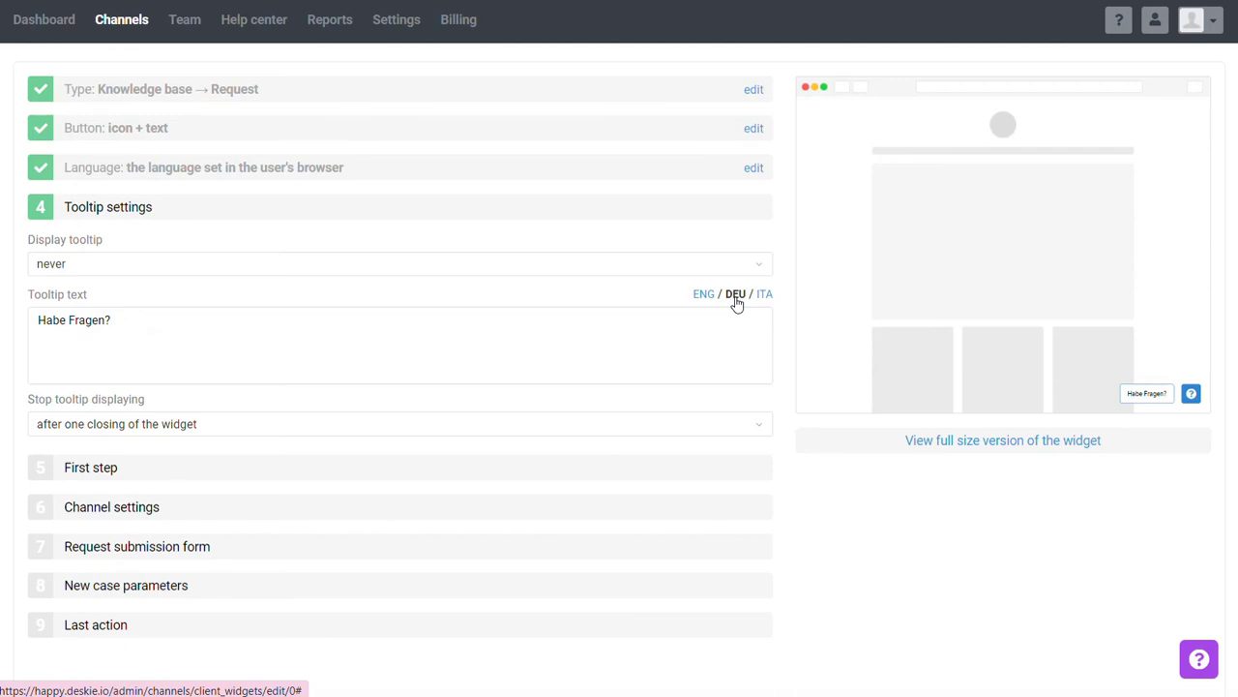
left_click(764, 296)
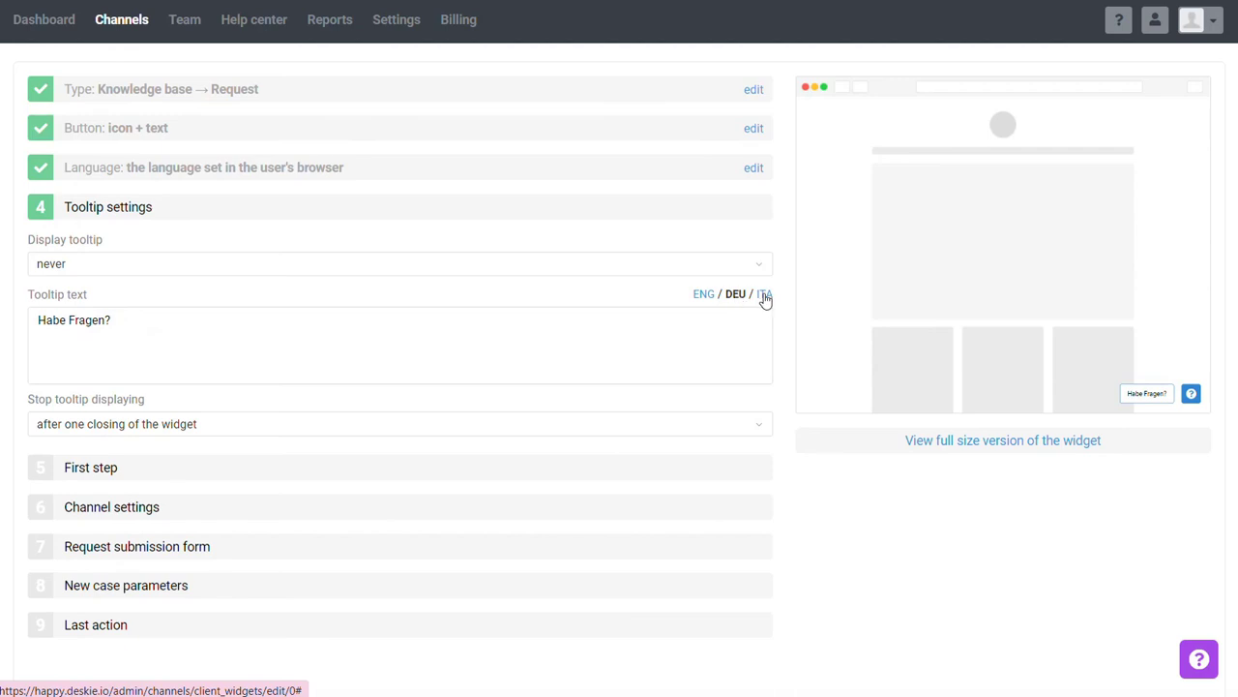
left_click(704, 295)
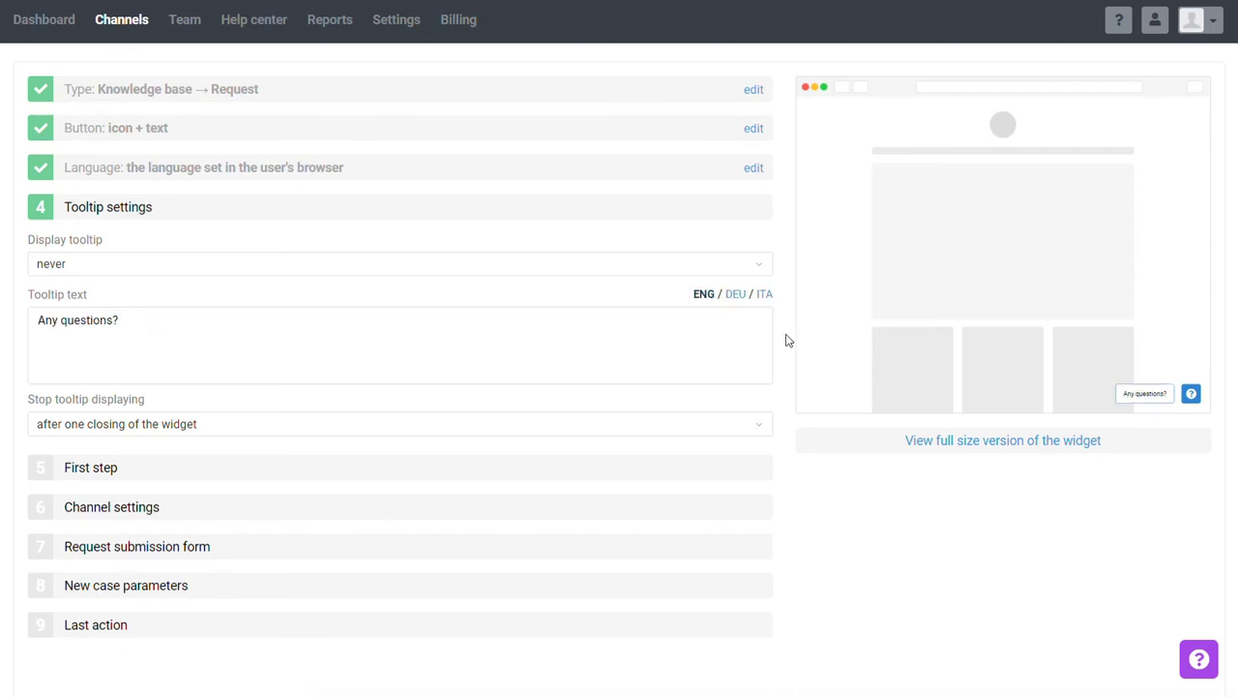
Open the widget's "First step" settings and compare the recommended articles in Italian and English.
left_click(666, 474)
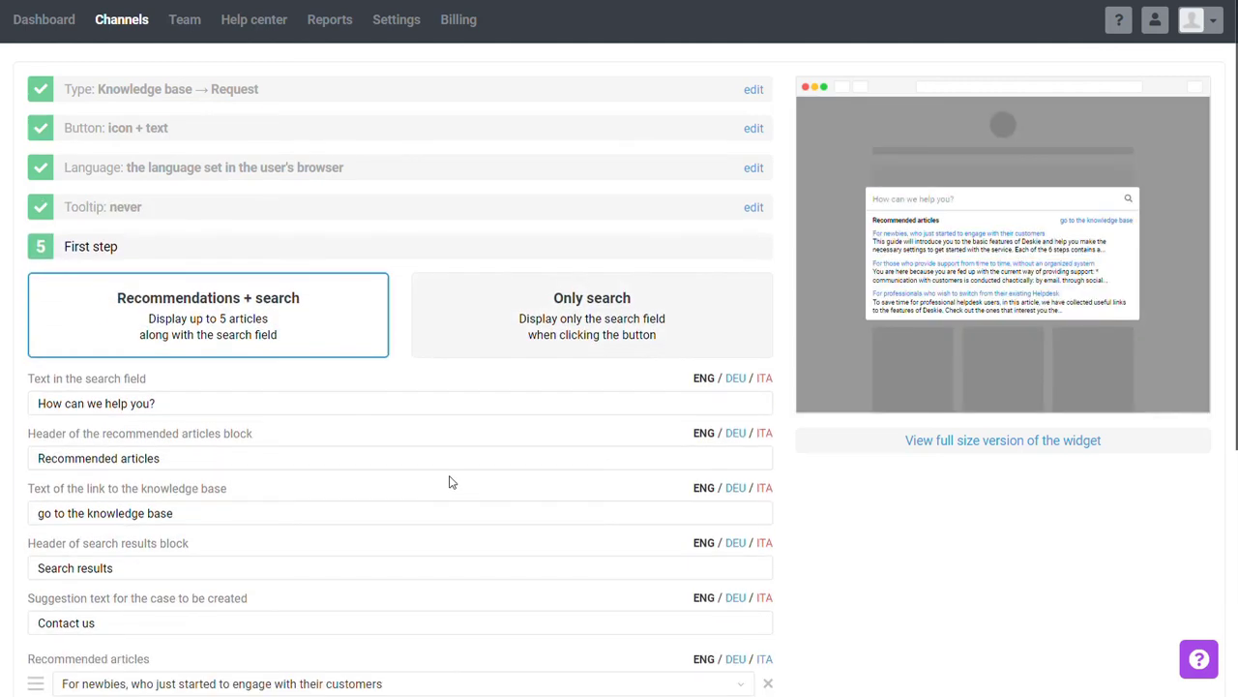
scroll(450, 481, "down", 1)
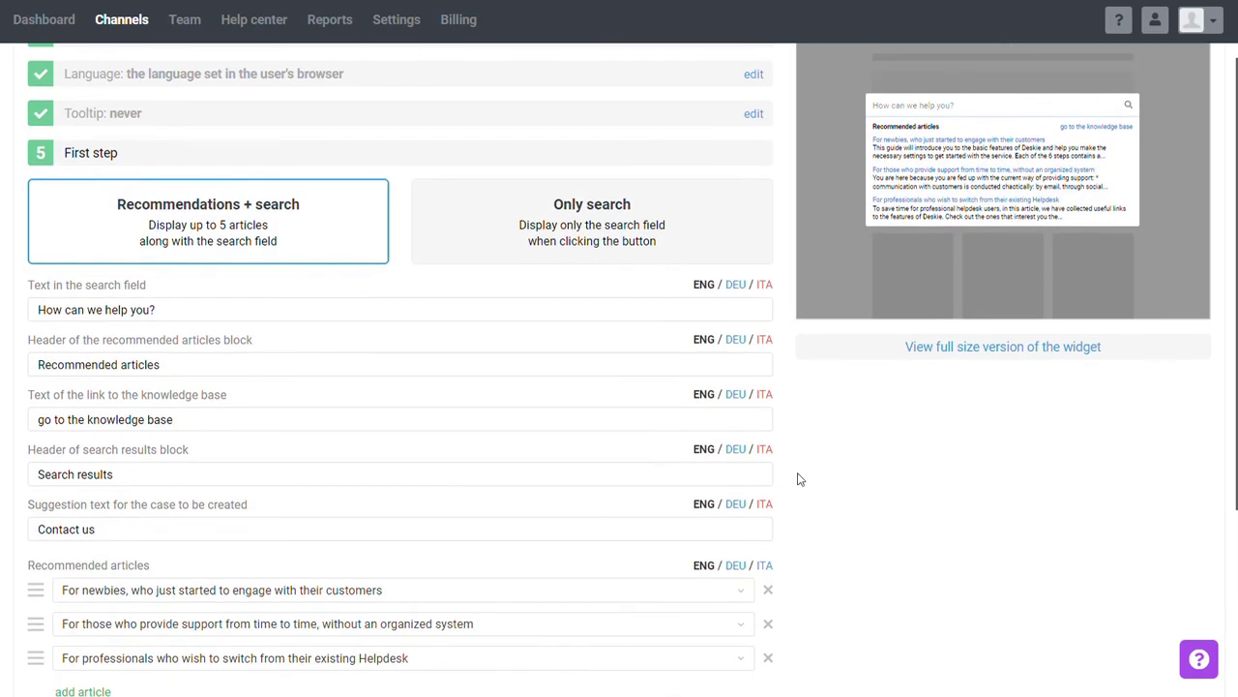
scroll(800, 479, "down", 1)
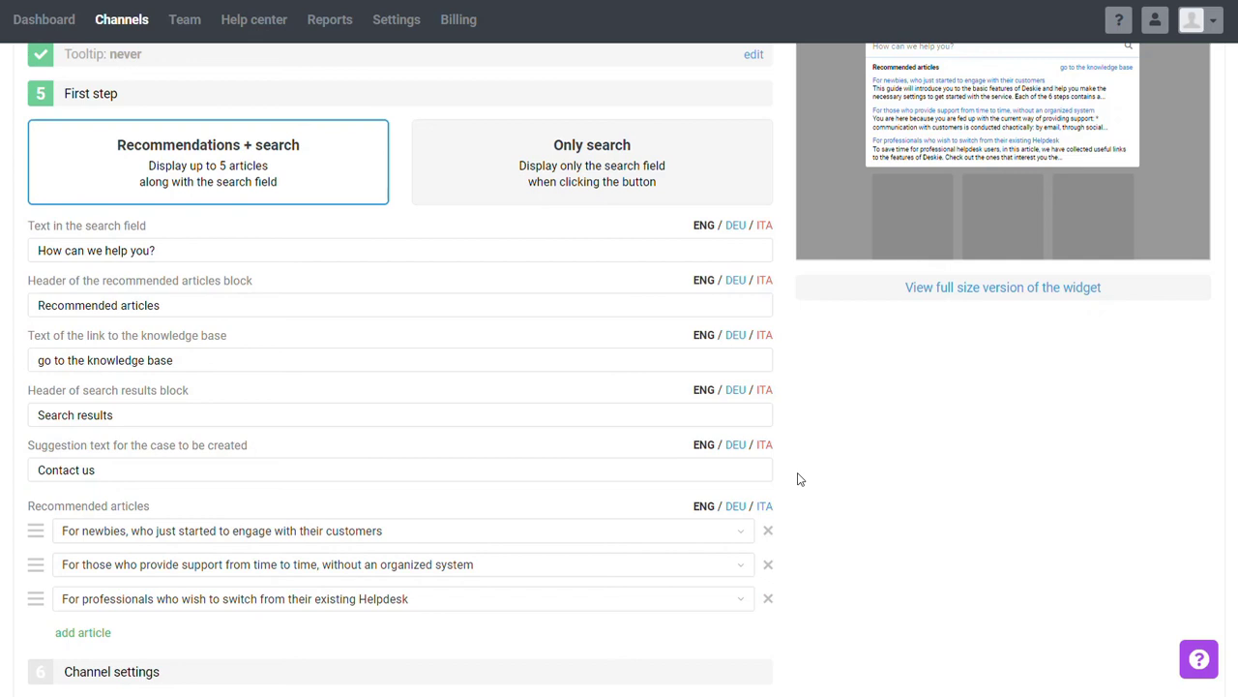
scroll(800, 479, "down", 1)
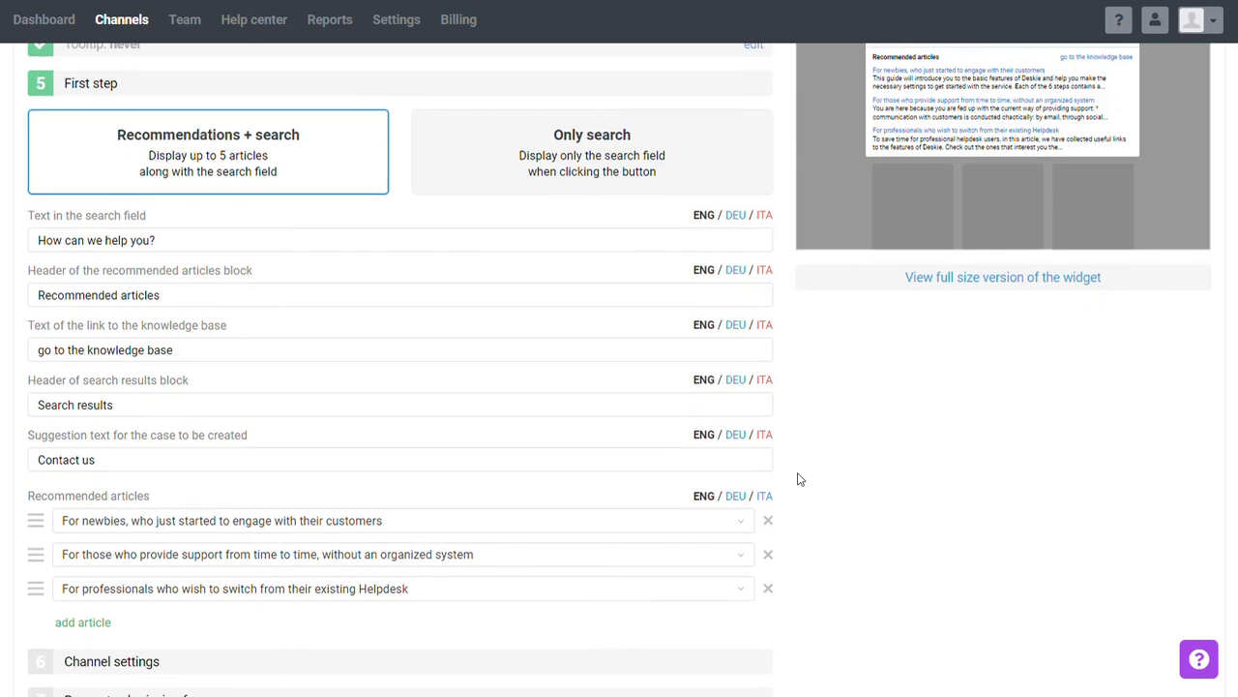
left_click(764, 496)
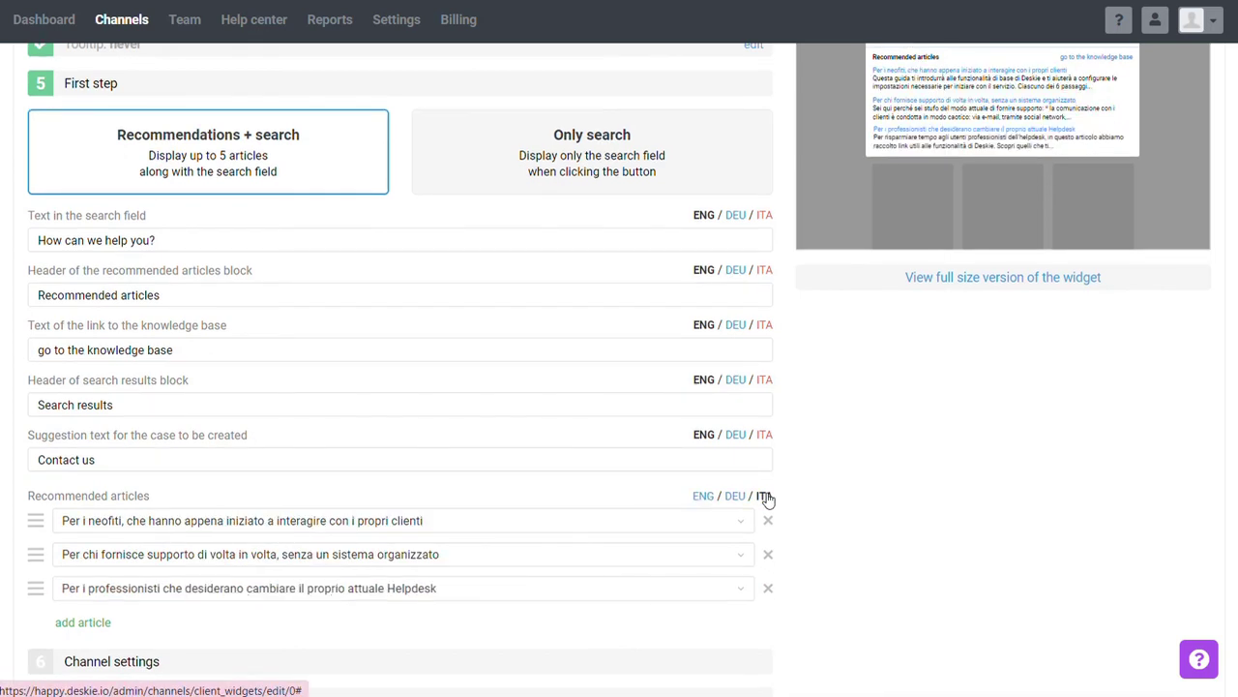
left_click(703, 497)
Replace the first English recommended article with "Connecting Viber bot".
left_click(659, 528)
scroll(558, 594, "down", 5)
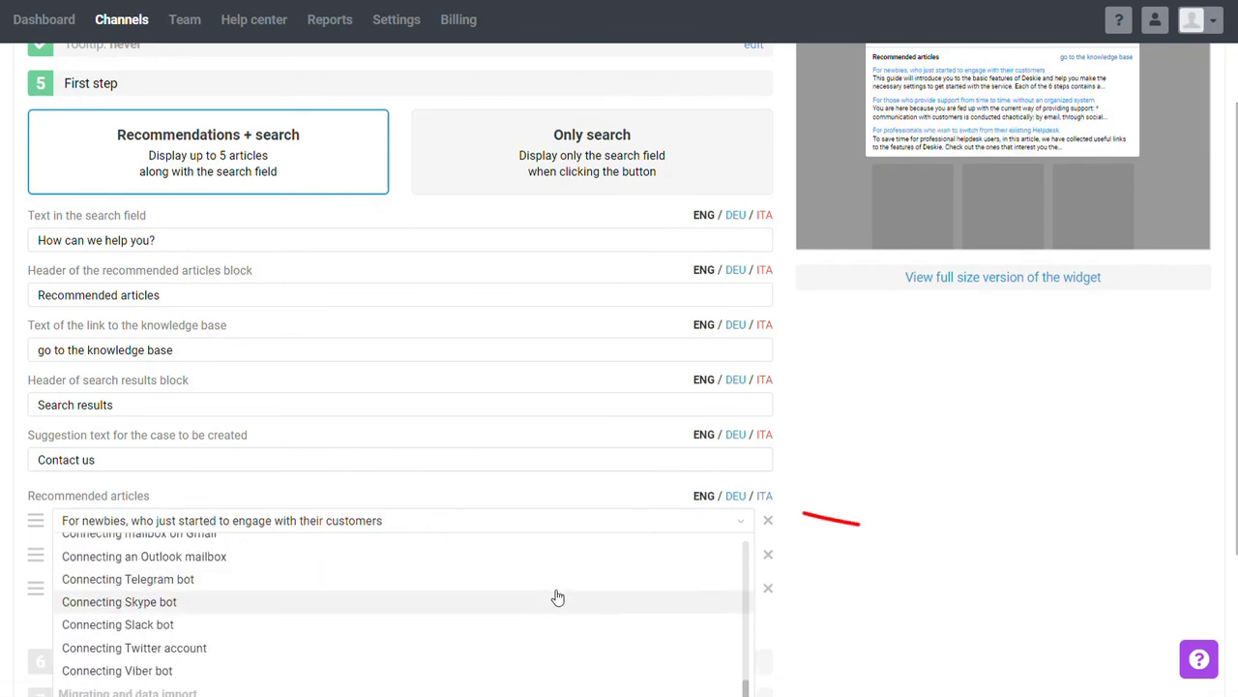
left_click(475, 667)
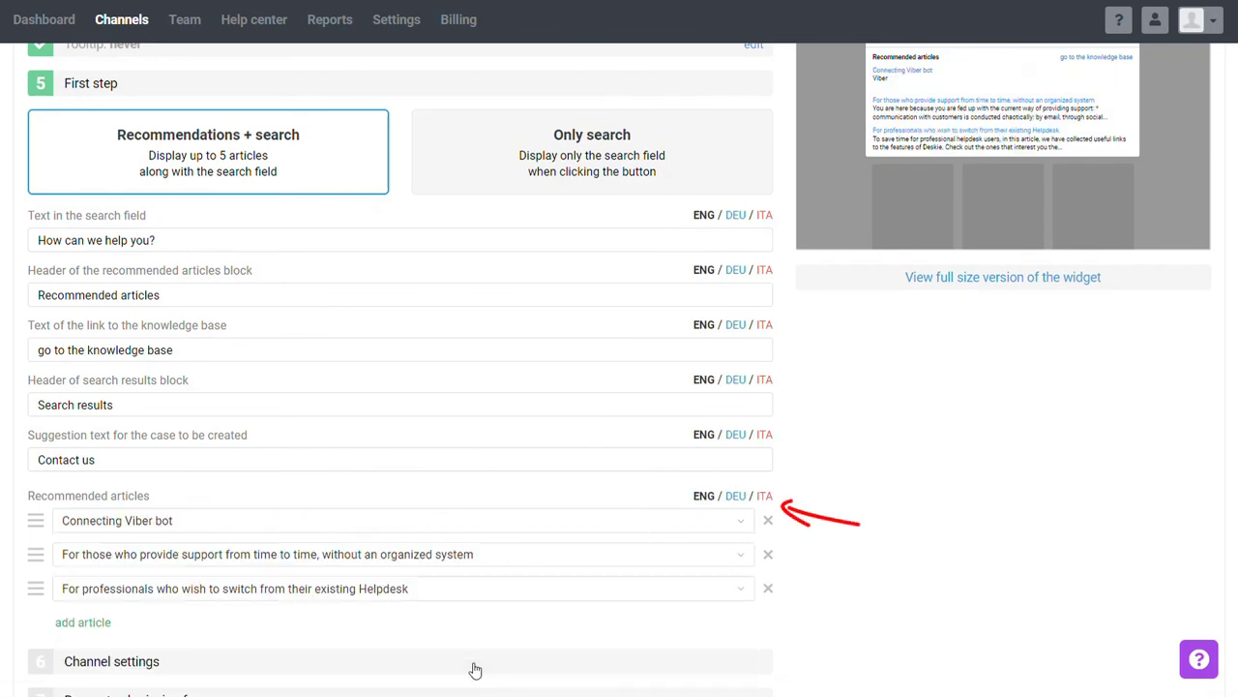
Switch the recommended articles to Italian, check them in the full-size widget preview, and close the preview.
left_click(764, 498)
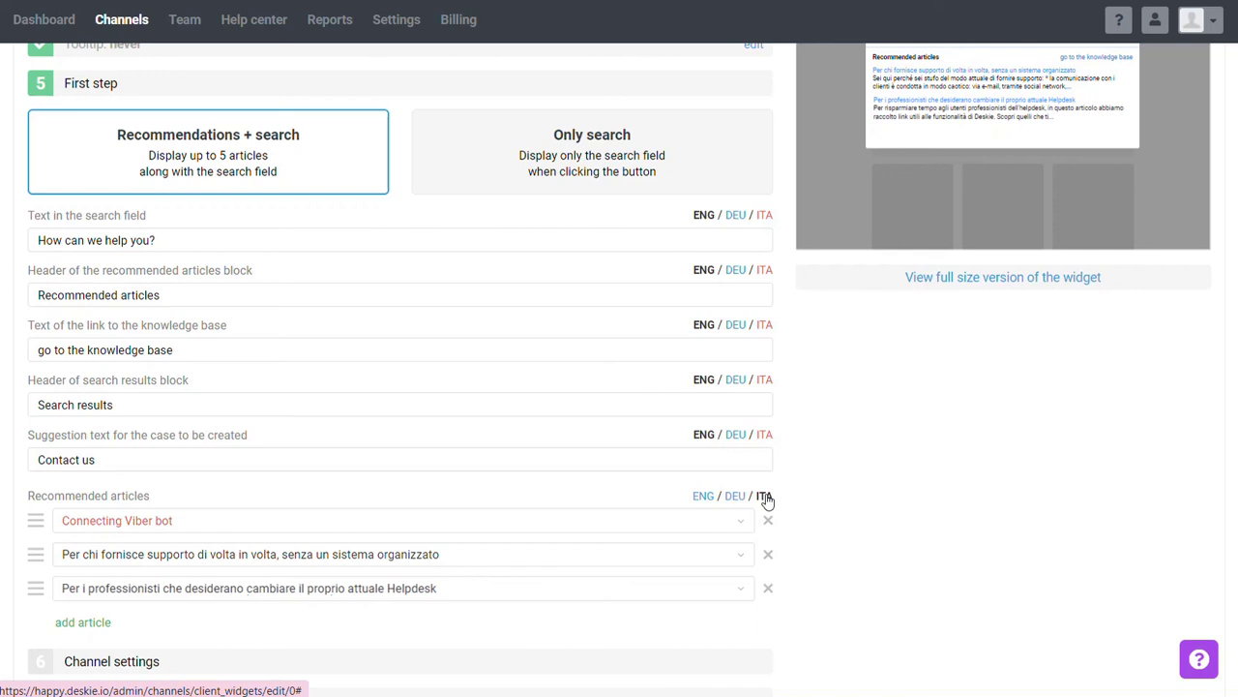
left_click(942, 280)
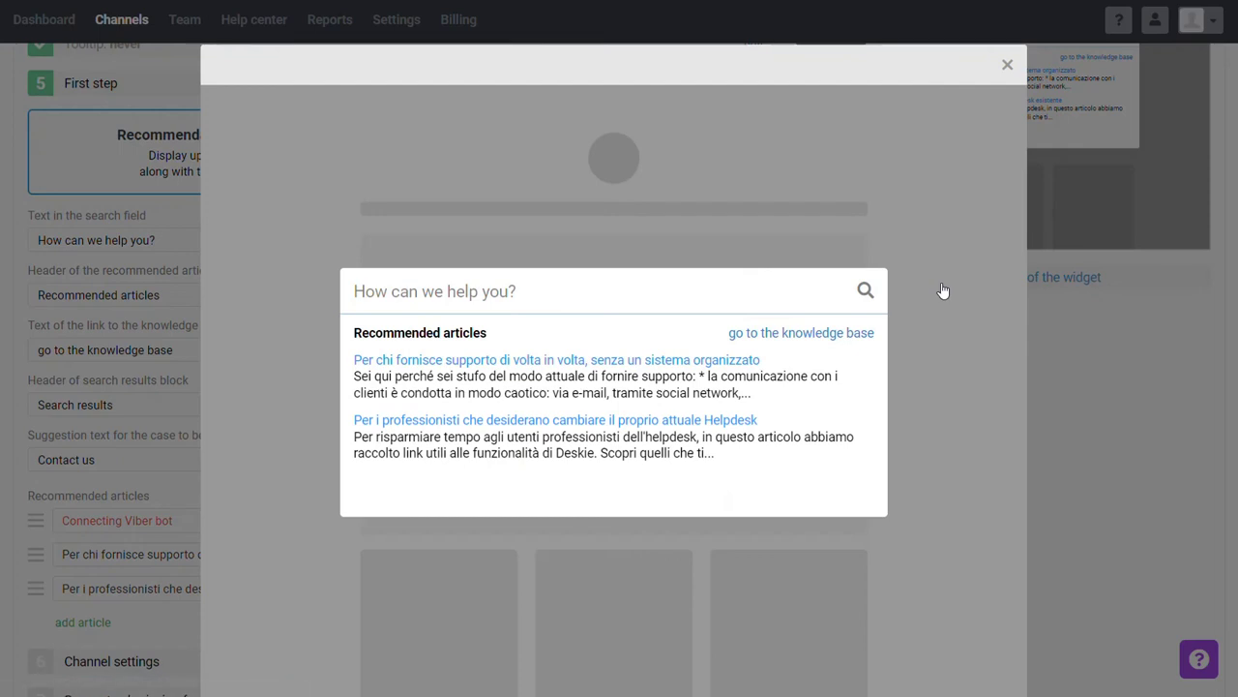
left_click(943, 290)
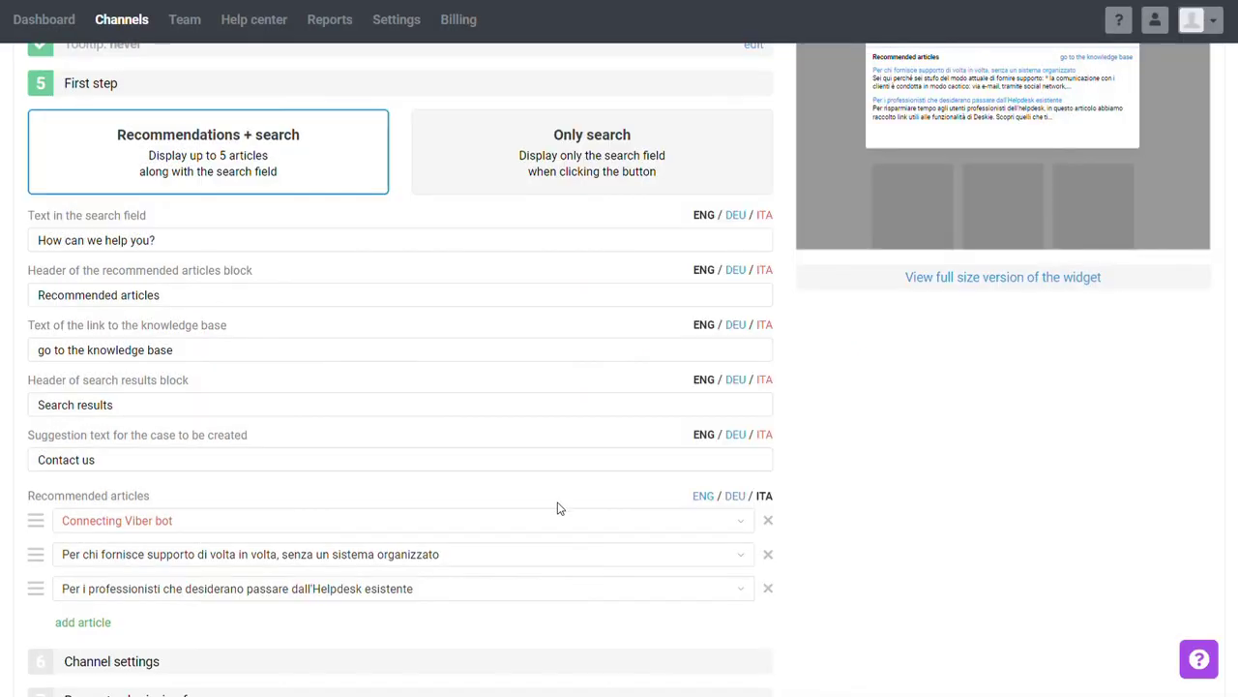
Open the widget's "Channel settings" section and review the listed contact channels.
scroll(558, 506, "down", 3)
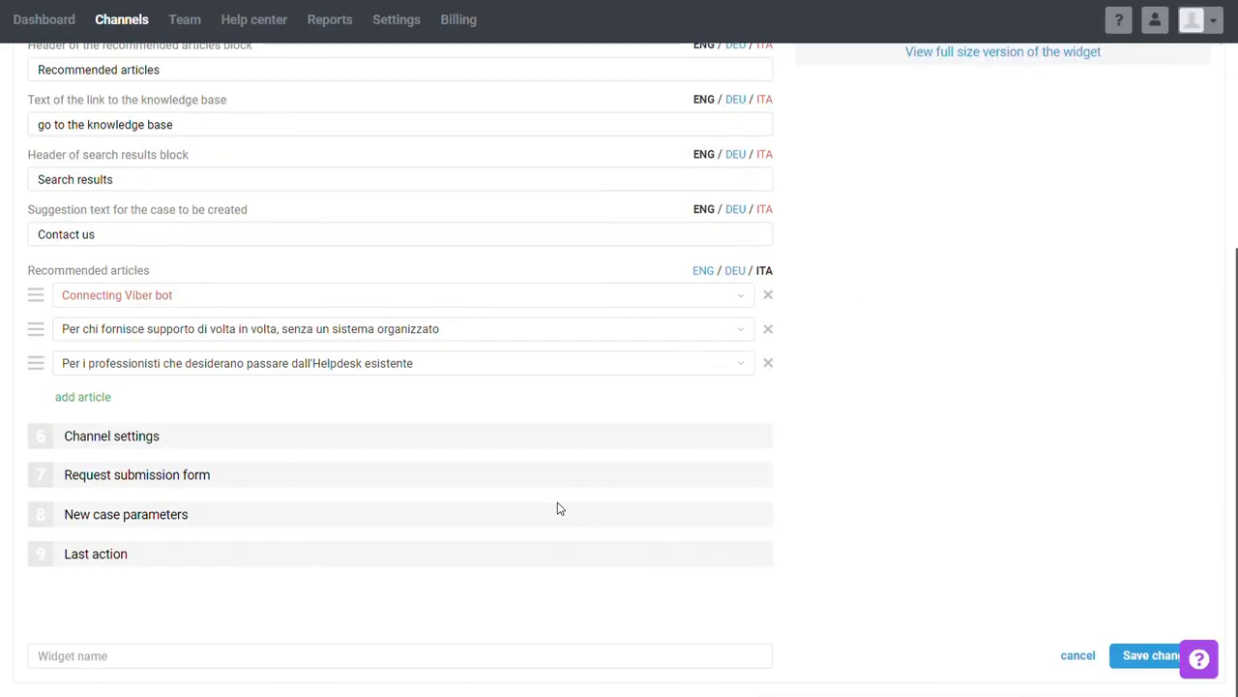
left_click(427, 434)
scroll(381, 531, "down", 2)
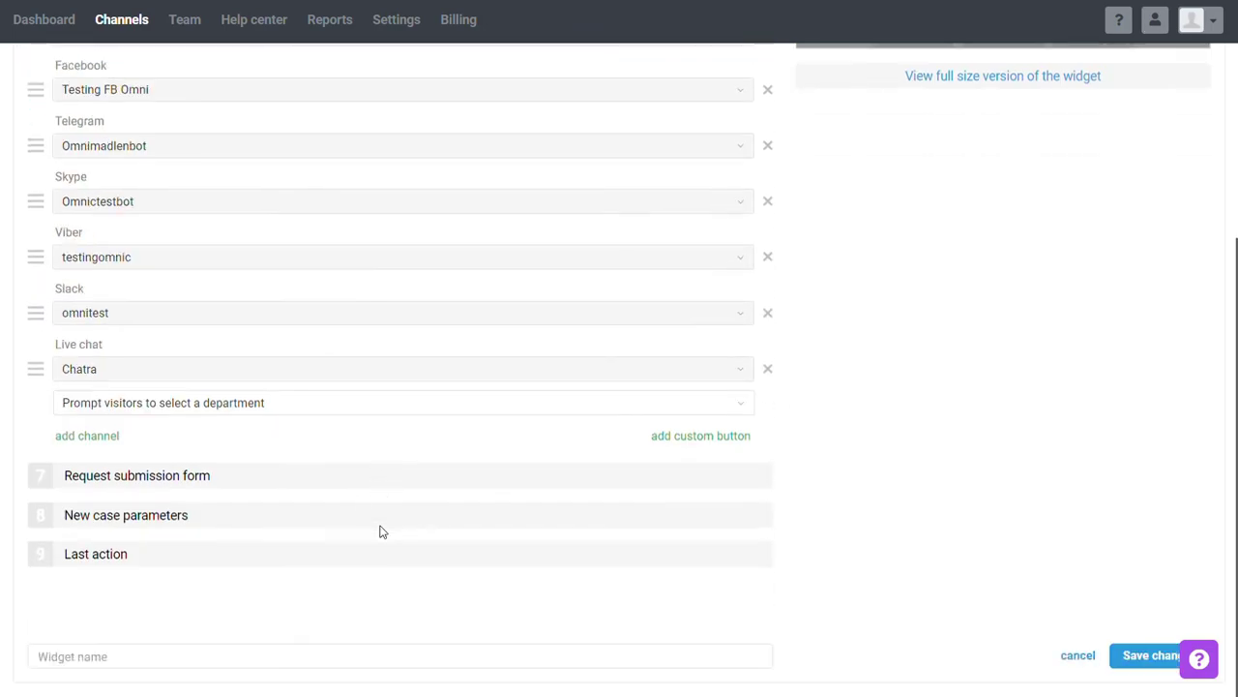
Open the widget's "Request submission form" settings and compare the form field names in Italian and English.
left_click(335, 488)
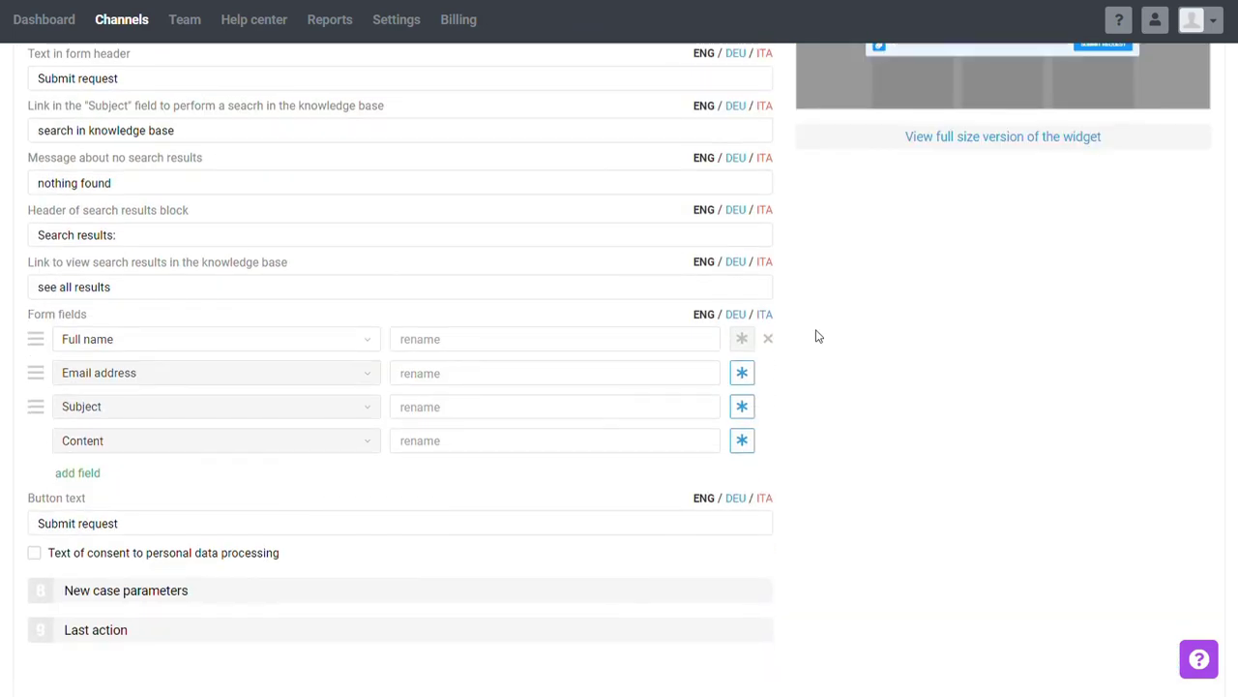
left_click(765, 314)
left_click(704, 315)
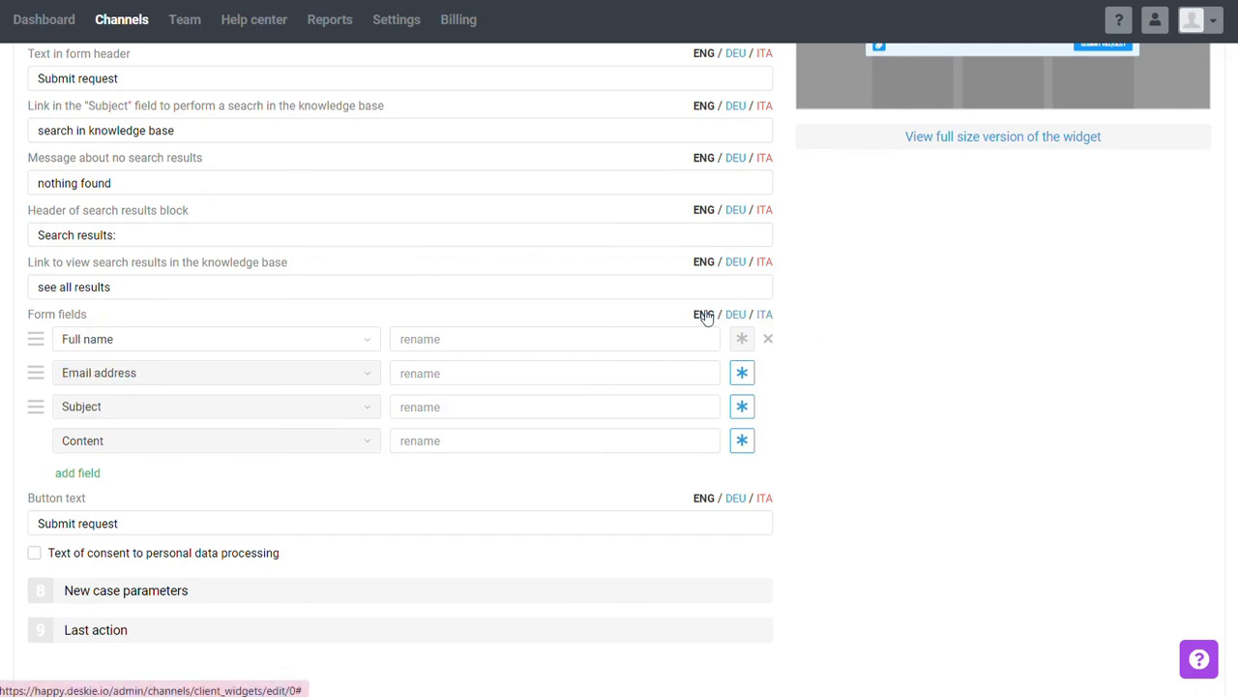
Add a "Company" field to the request submission form and rename it "Azienda" in the Italian version.
left_click(89, 474)
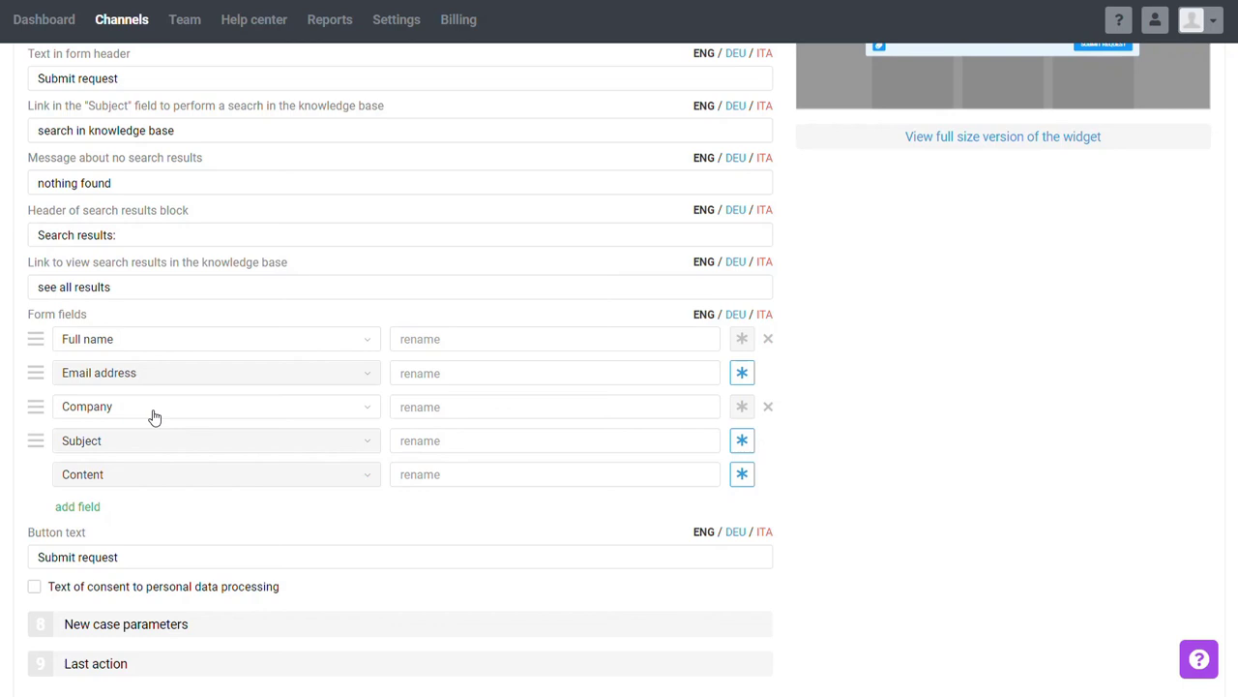
left_click(765, 316)
left_click(621, 409)
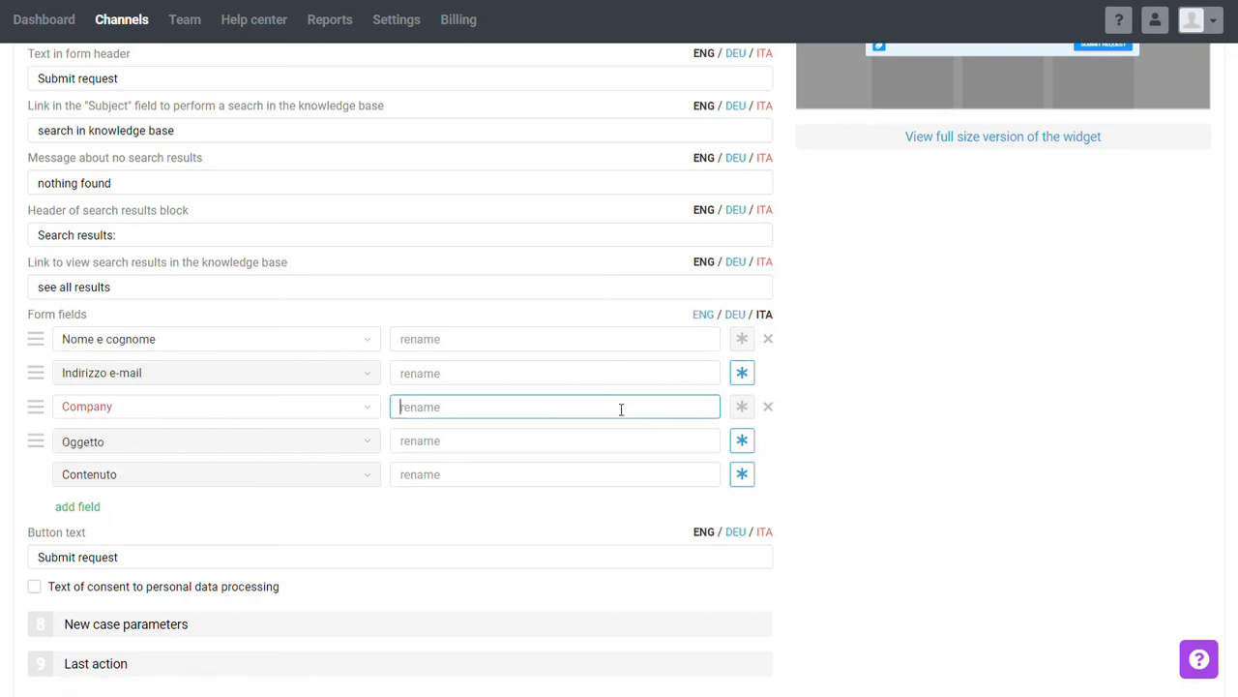
type("Azienda")
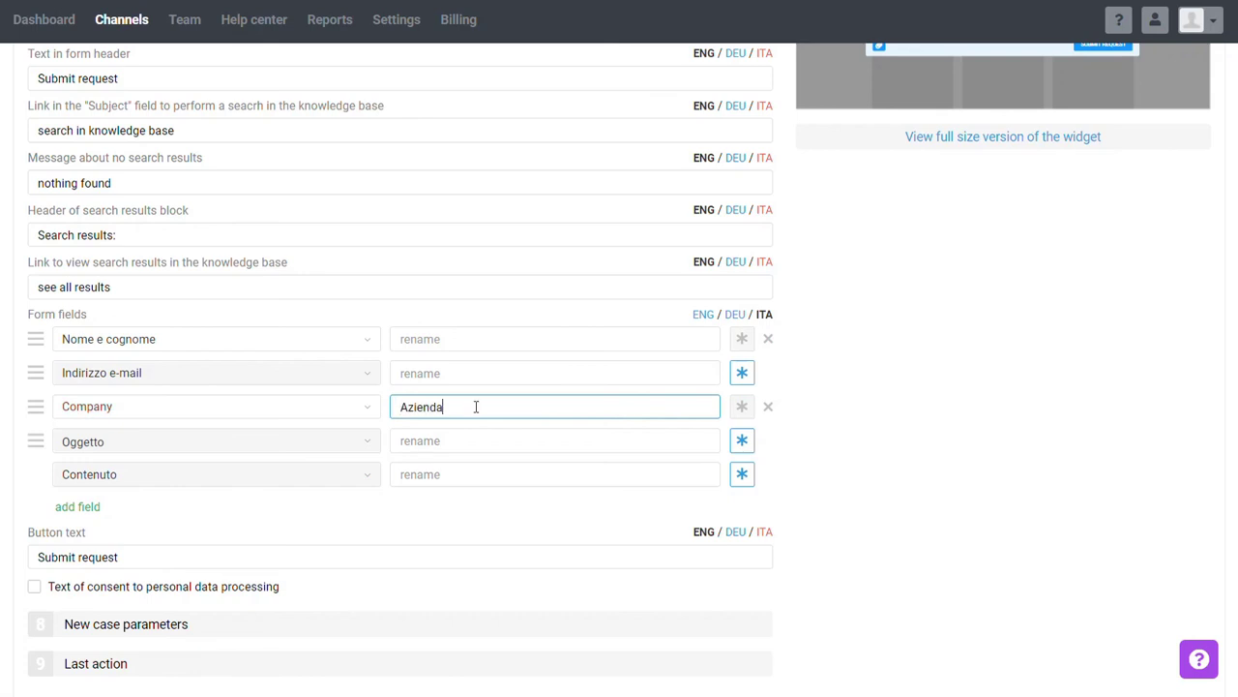